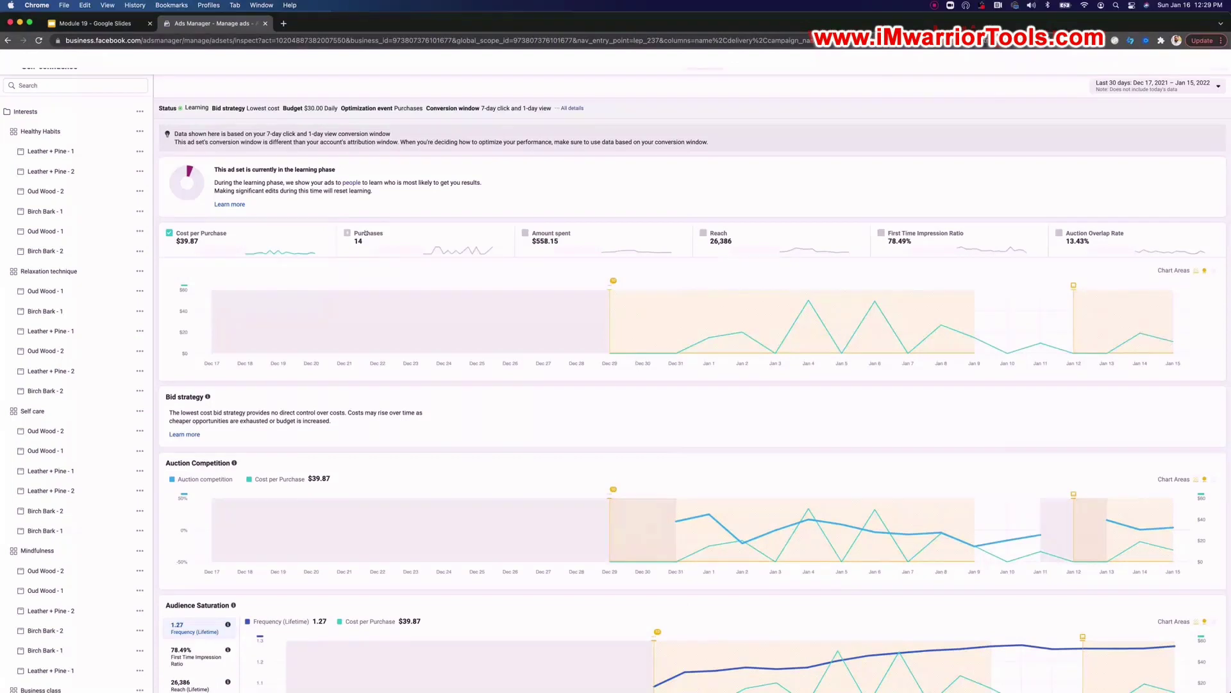
Plot Purchases against First Time Impression Ratio on the ad set's performance chart, leaving Cost per Purchase and Amount spent hidden
click(365, 234)
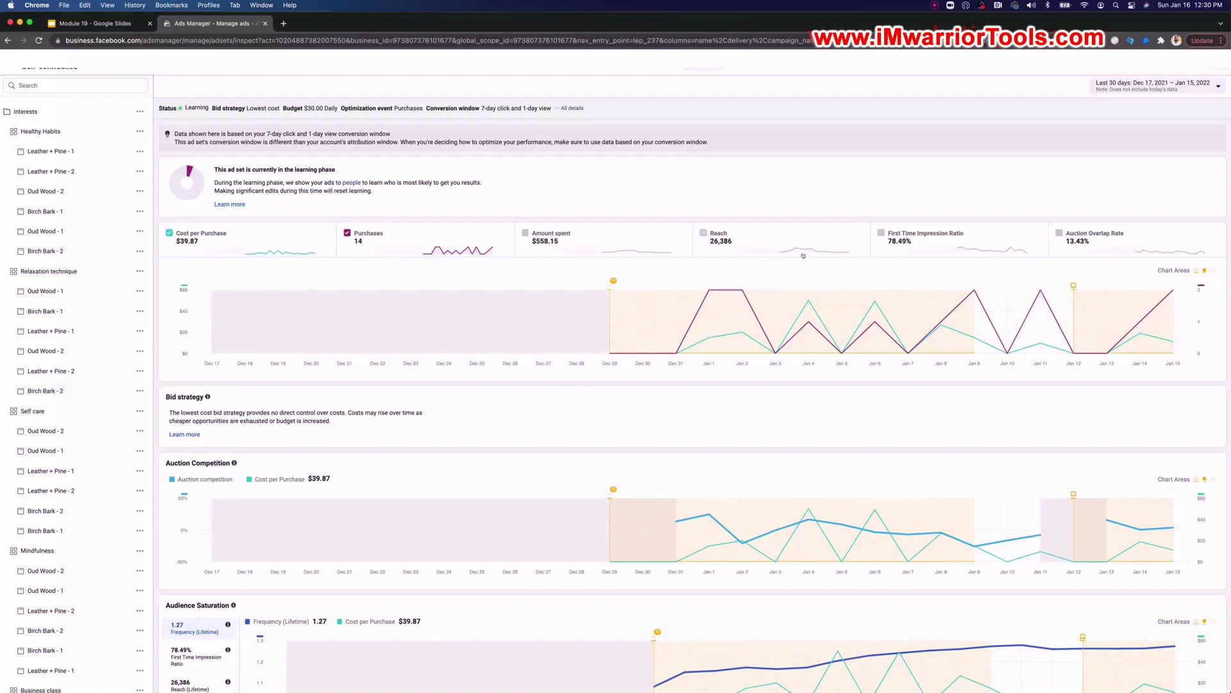
click(597, 234)
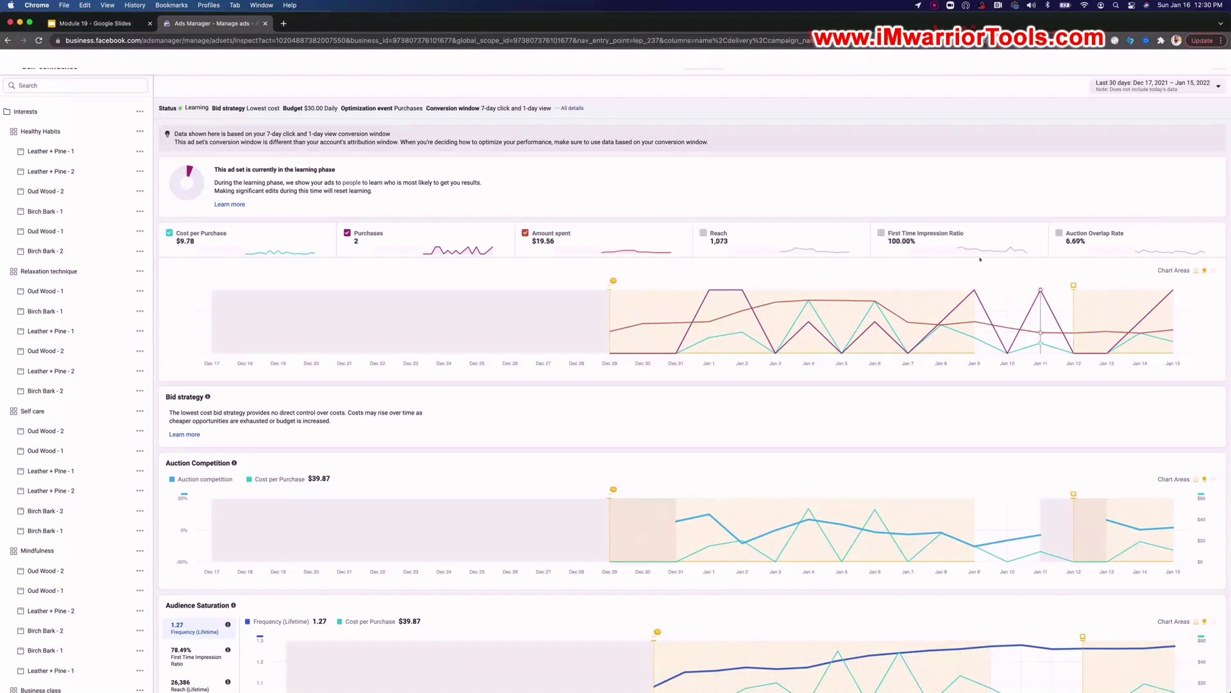
click(953, 232)
click(626, 248)
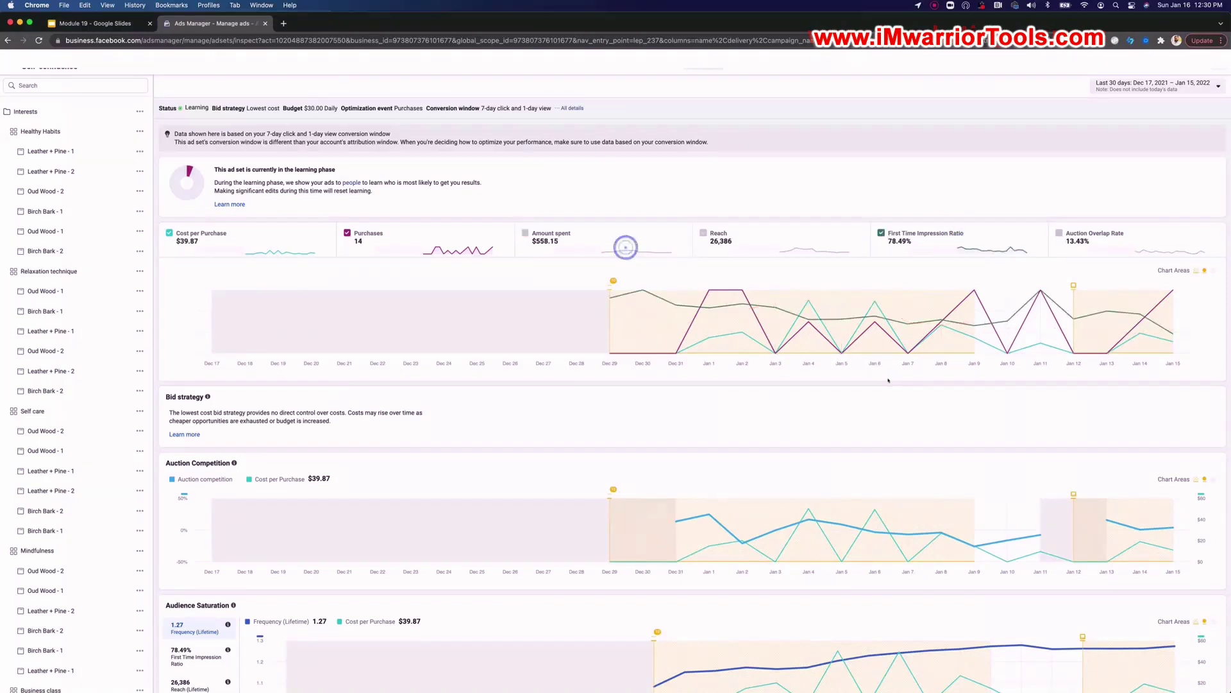
click(481, 244)
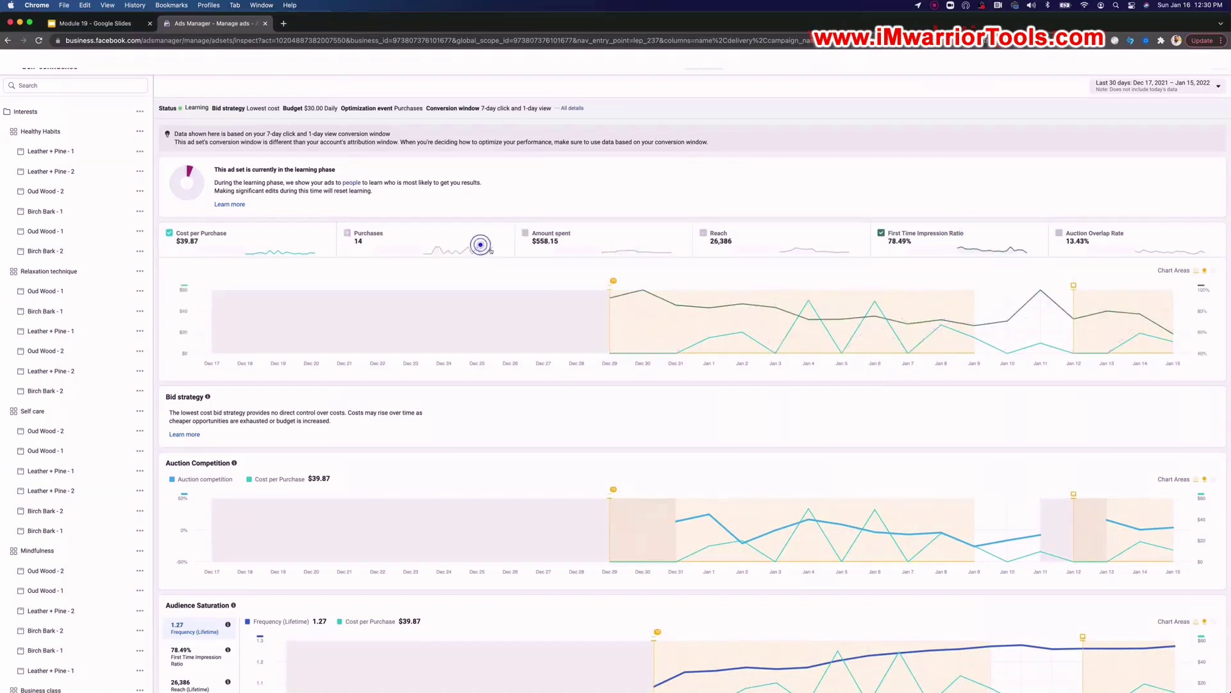
click(250, 243)
click(412, 239)
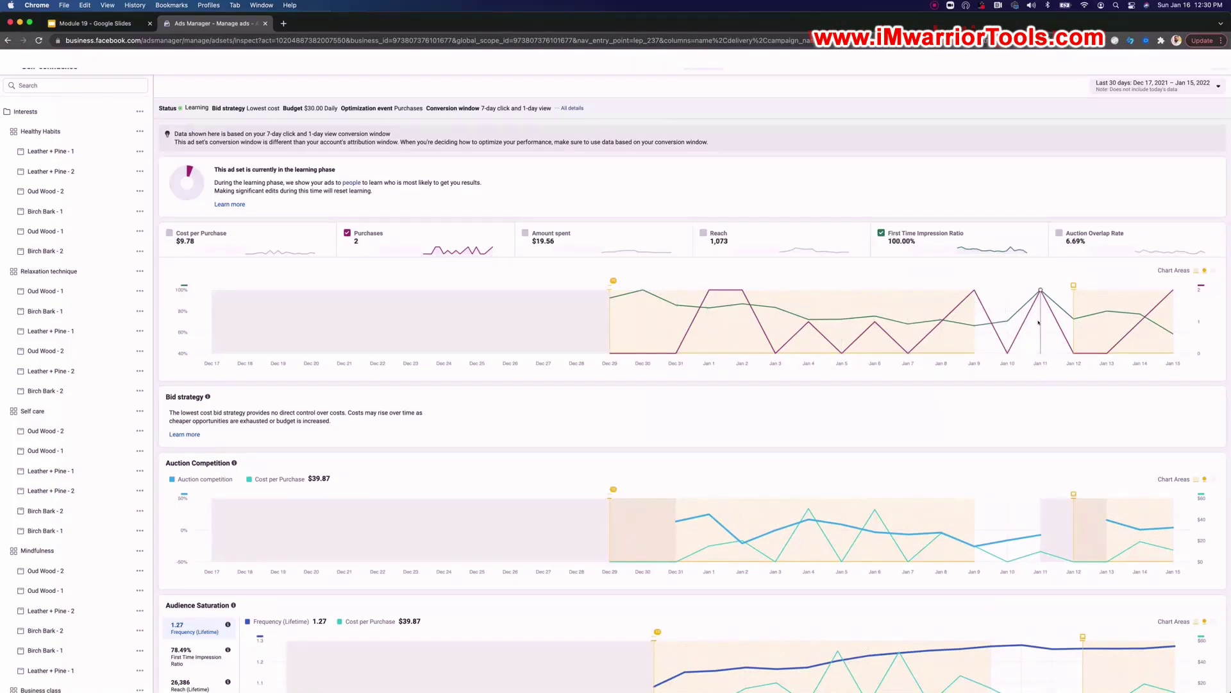
Replace First Time Impression Ratio with Auction Overlap Rate on the chart, and review the competition, saturation and overlap charts
click(991, 237)
click(1084, 238)
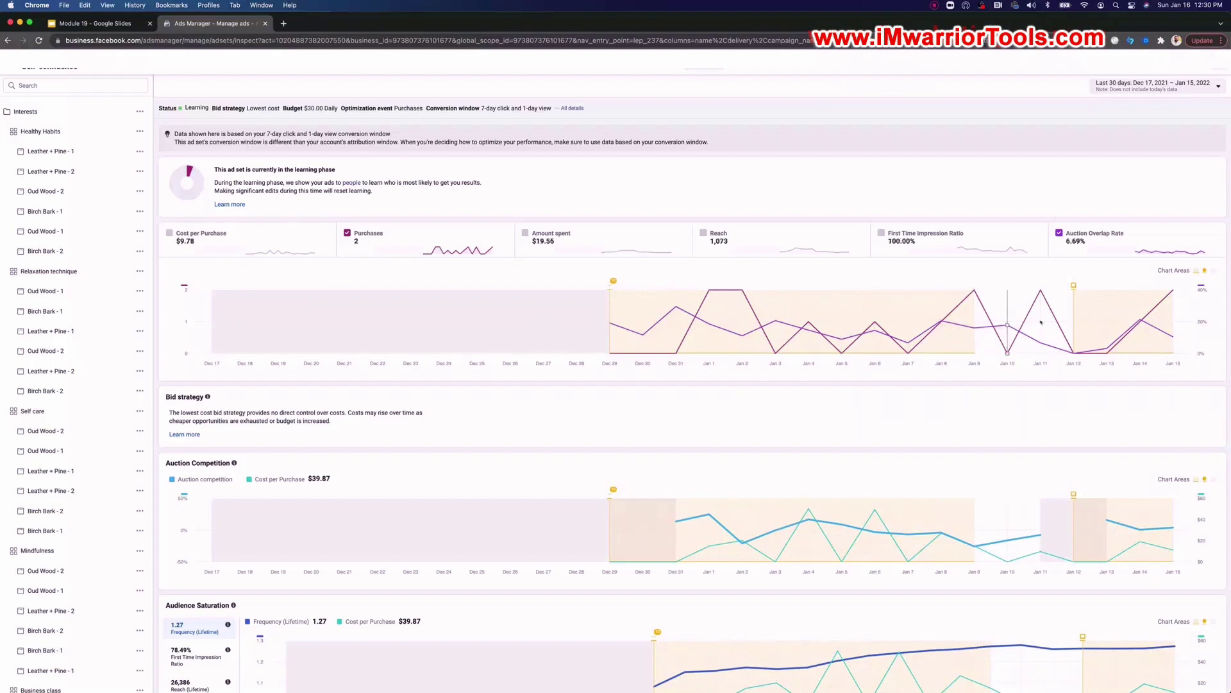
scroll(1066, 324, down, 2)
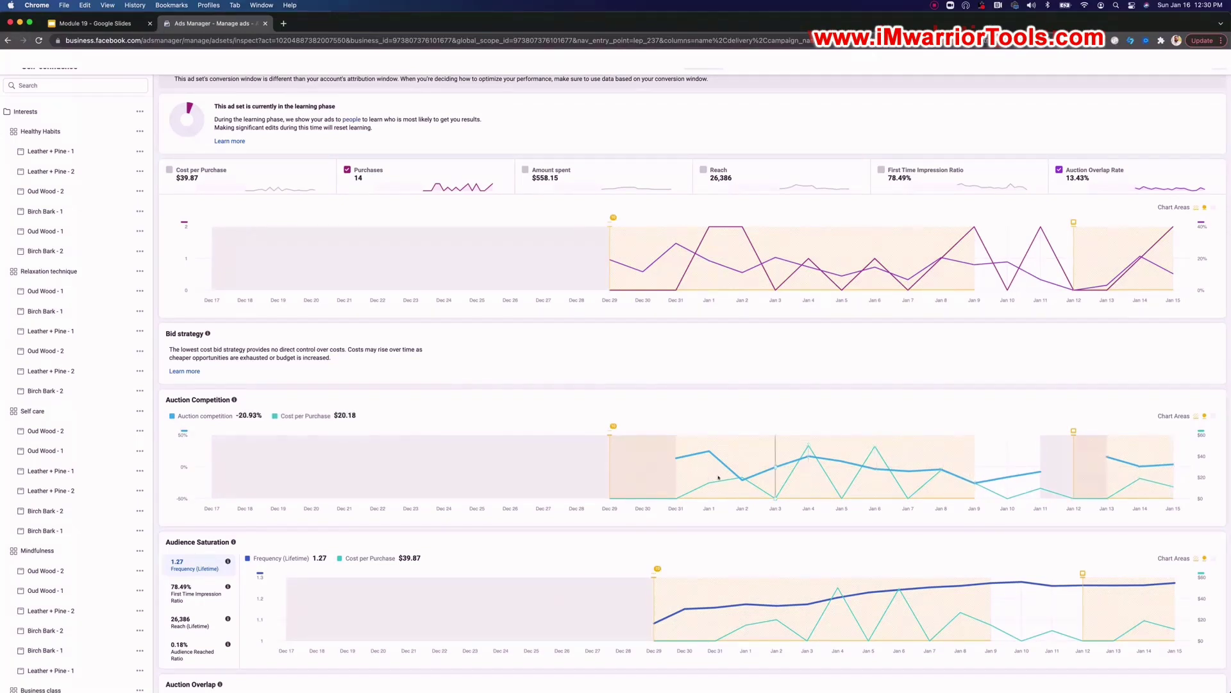
scroll(795, 504, down, 1)
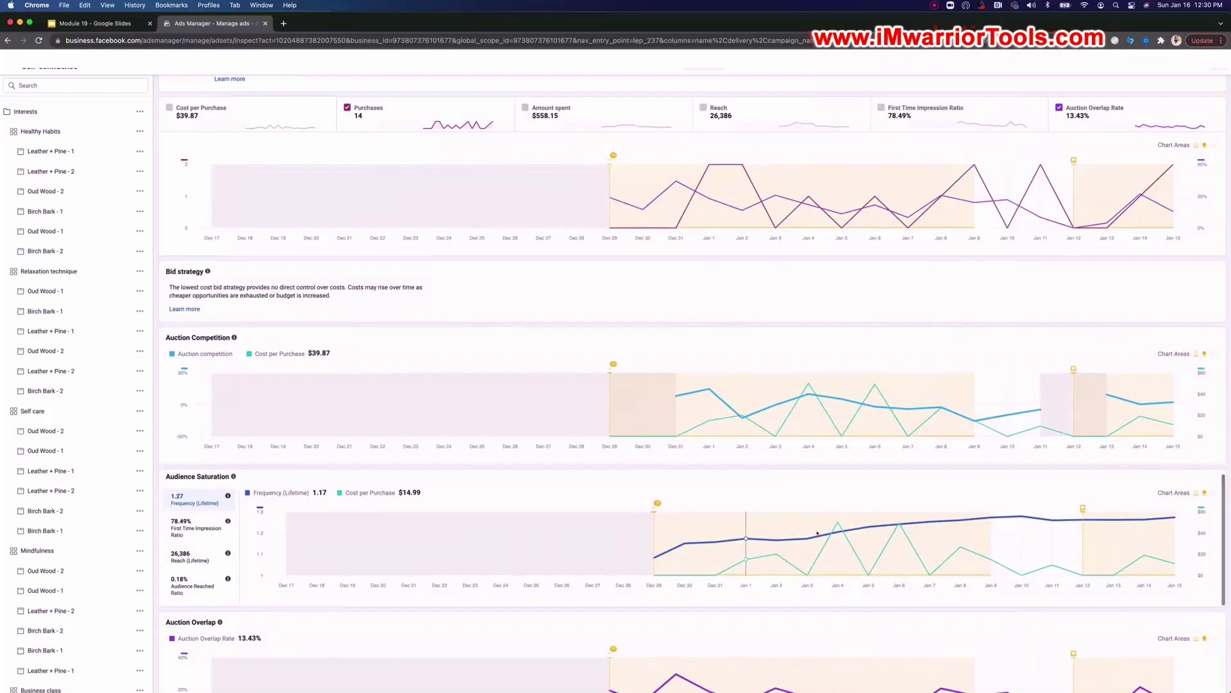
scroll(818, 493, down, 1)
scroll(821, 487, down, 2)
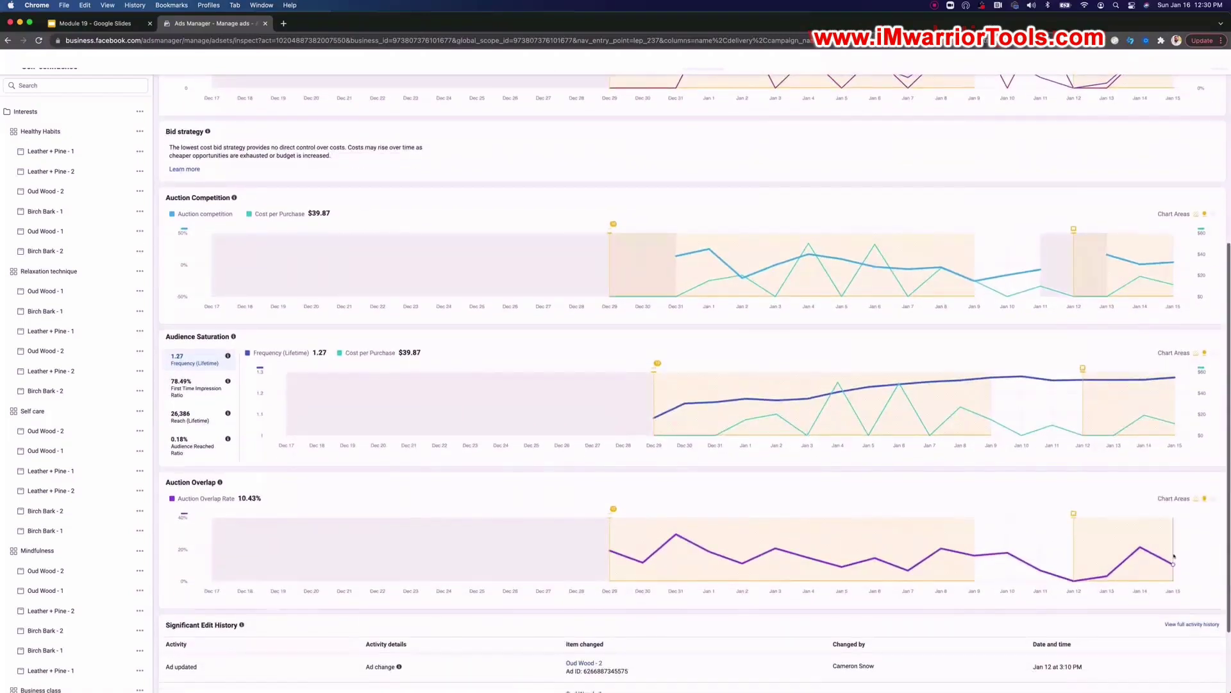
scroll(930, 507, up, 5)
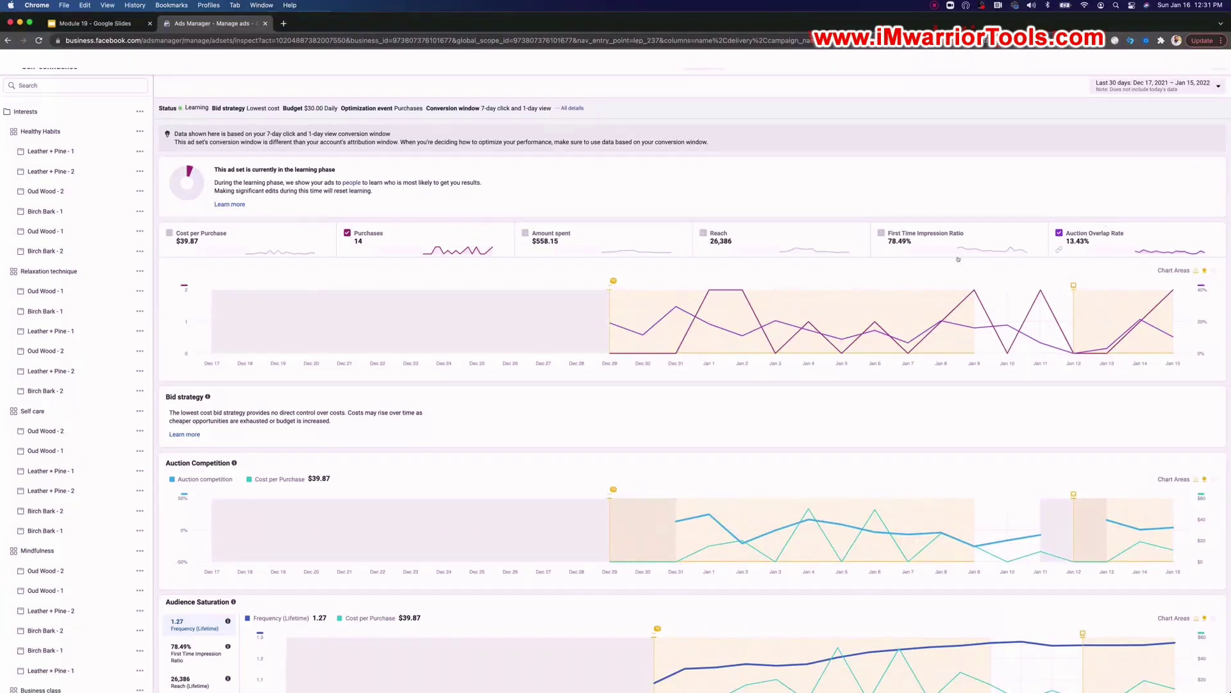
Add Amount spent to the Self-confidence performance chart, and close the ad set's inspection view
click(560, 243)
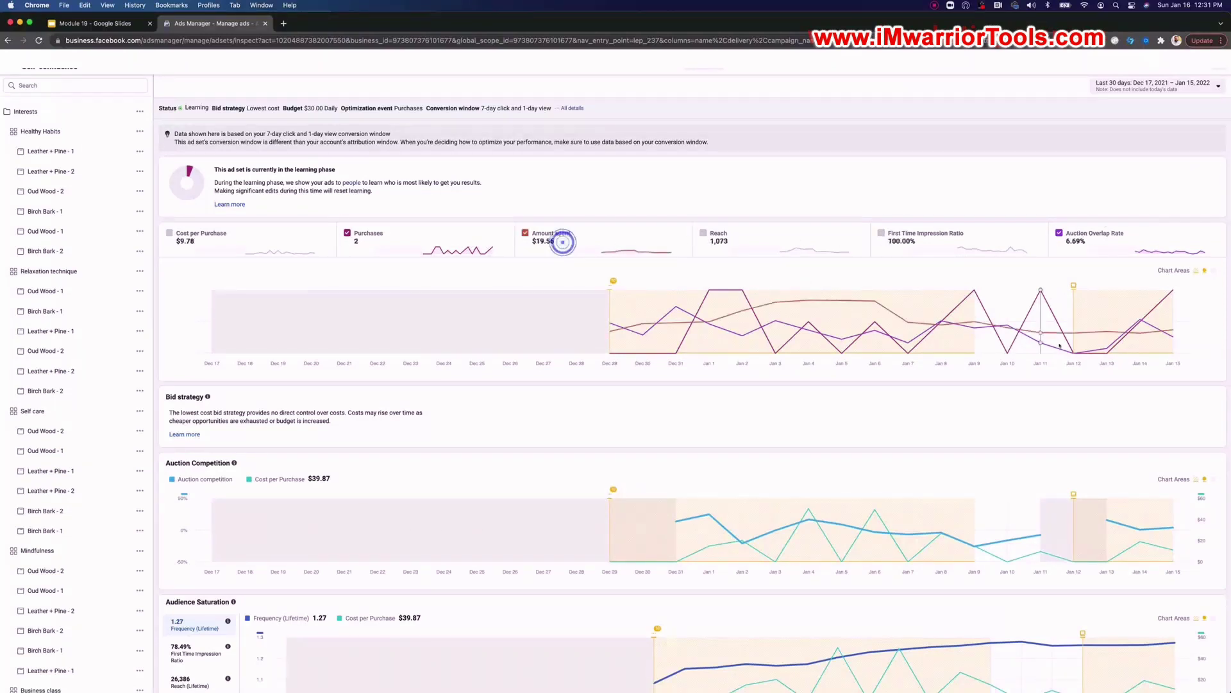
scroll(845, 357, down, 2)
scroll(845, 357, down, 2)
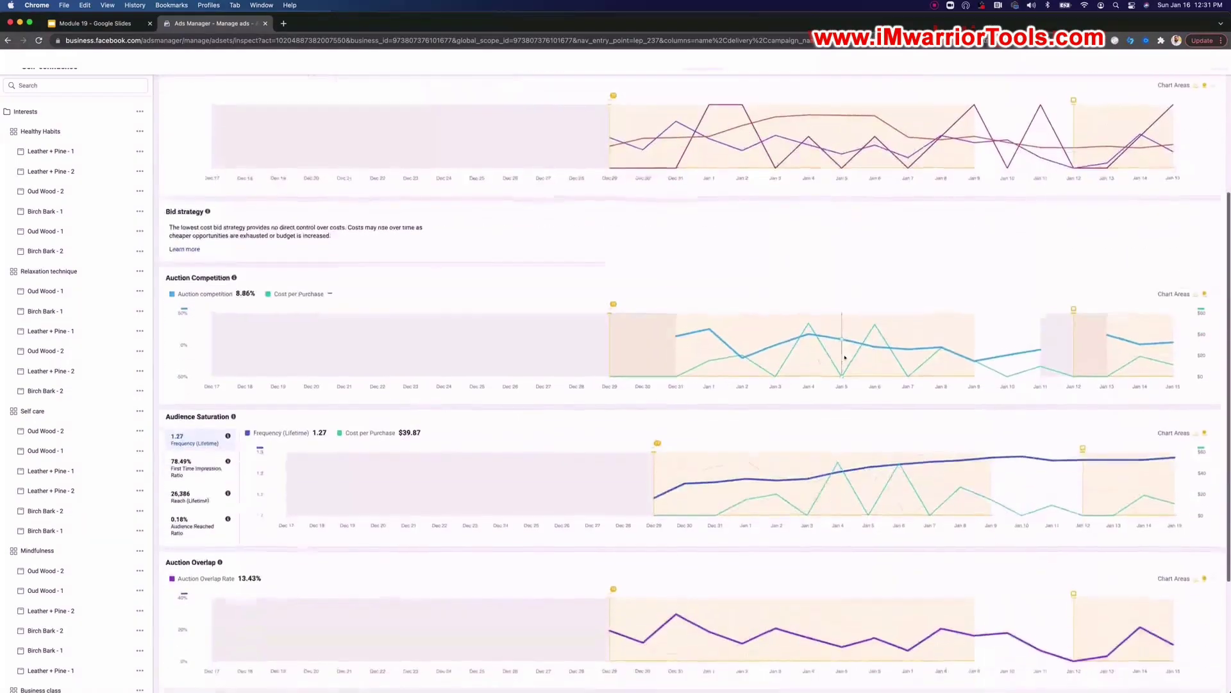
scroll(577, 324, up, 5)
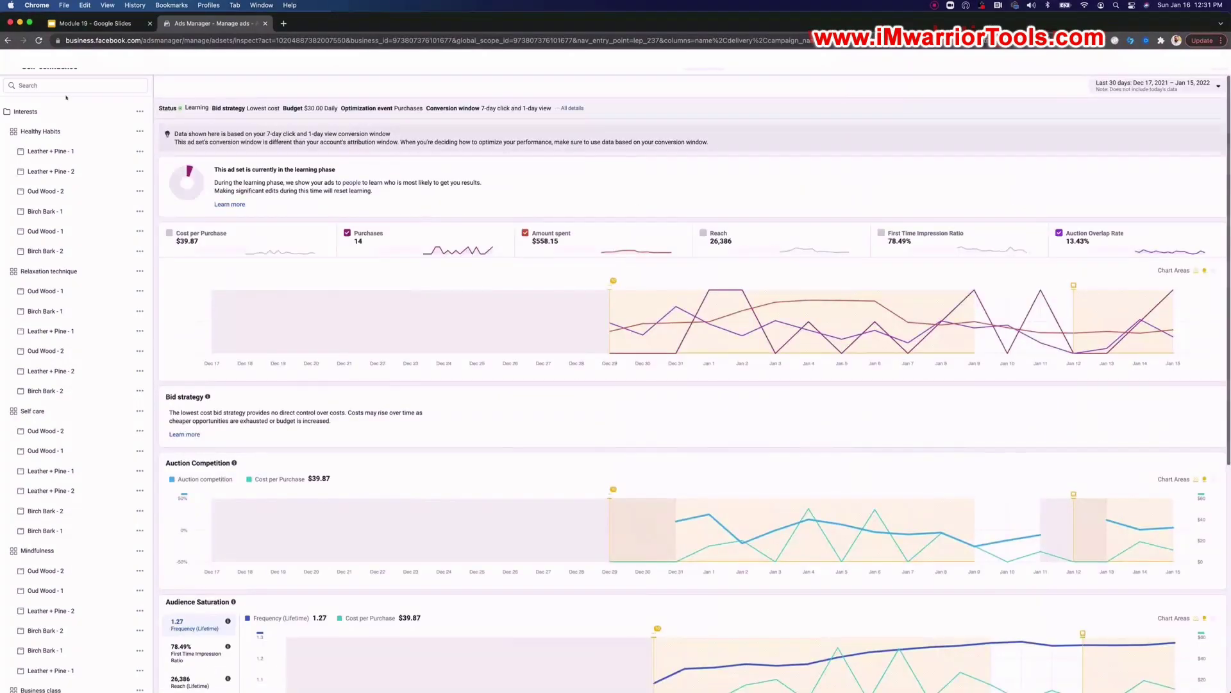
click(11, 64)
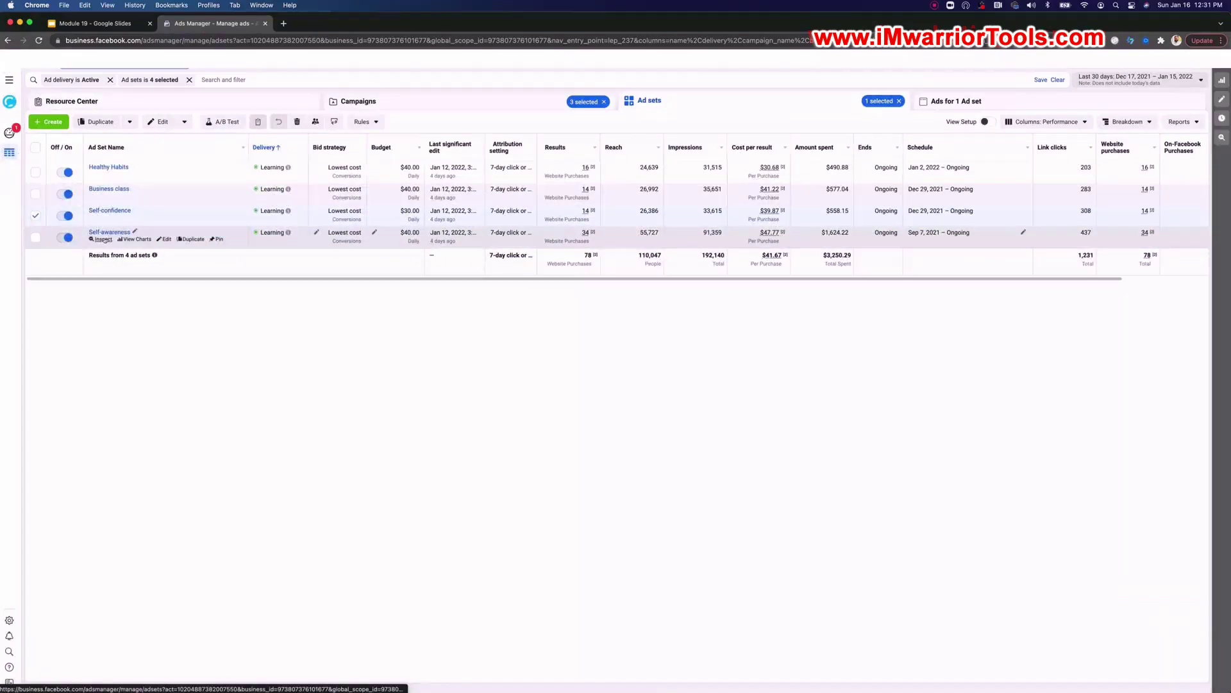
Inspect the Self-awareness ad set and plot Purchases alongside Cost per Purchase on its chart
click(106, 239)
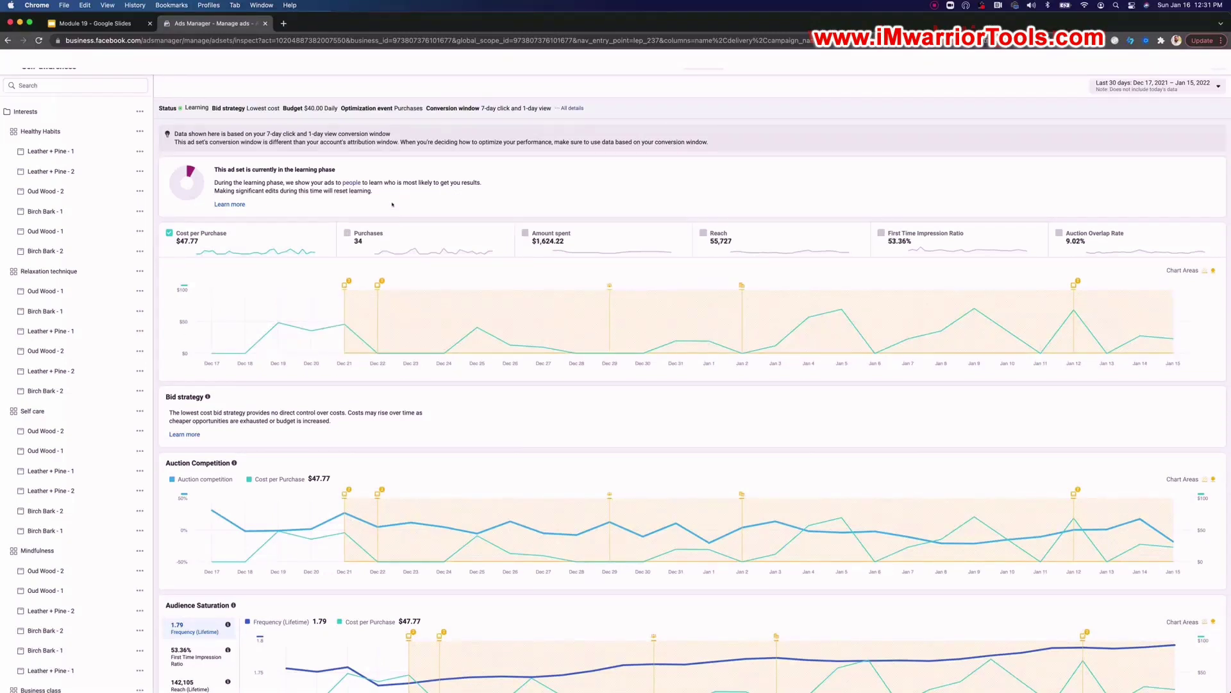
click(370, 233)
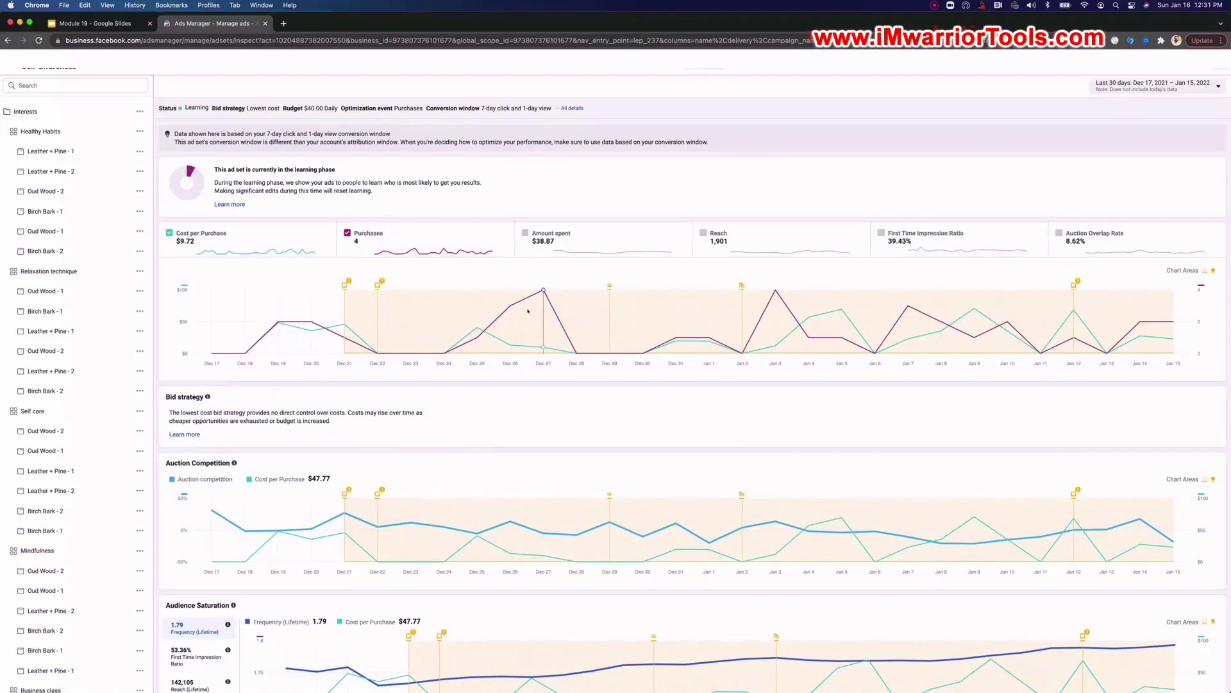
Overlay Amount spent, First Time Impression Ratio and Auction Overlap Rate one at a time on the chart, hiding each again
click(551, 242)
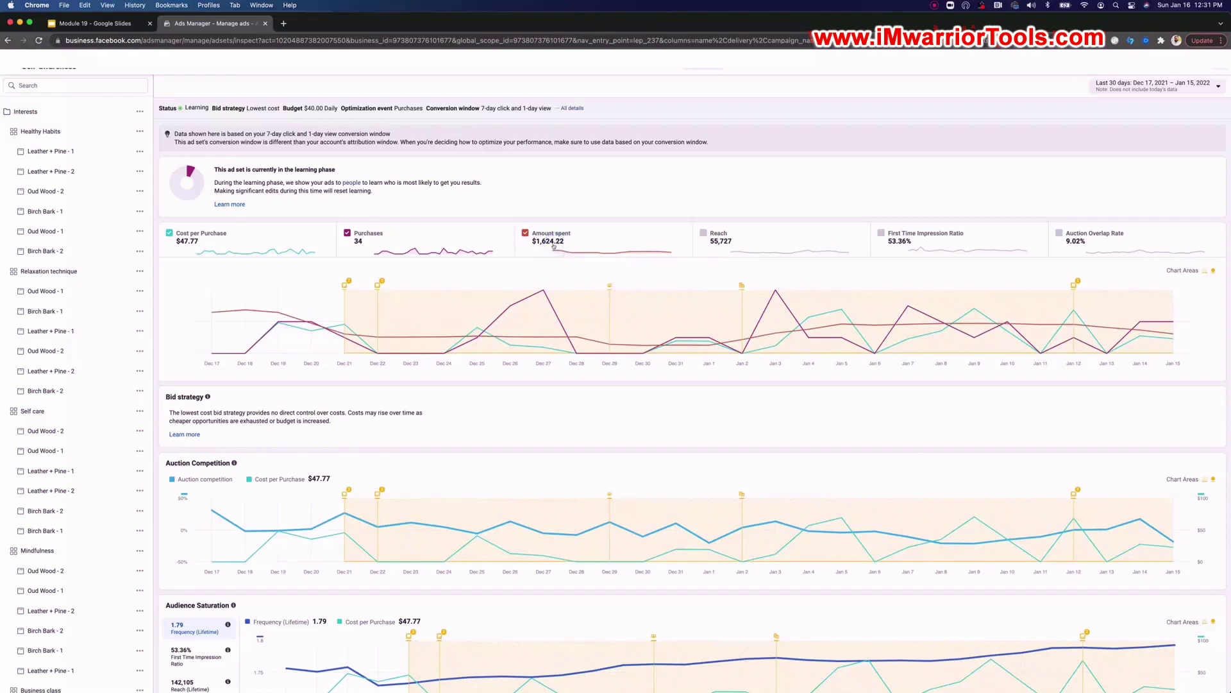
click(554, 244)
click(934, 238)
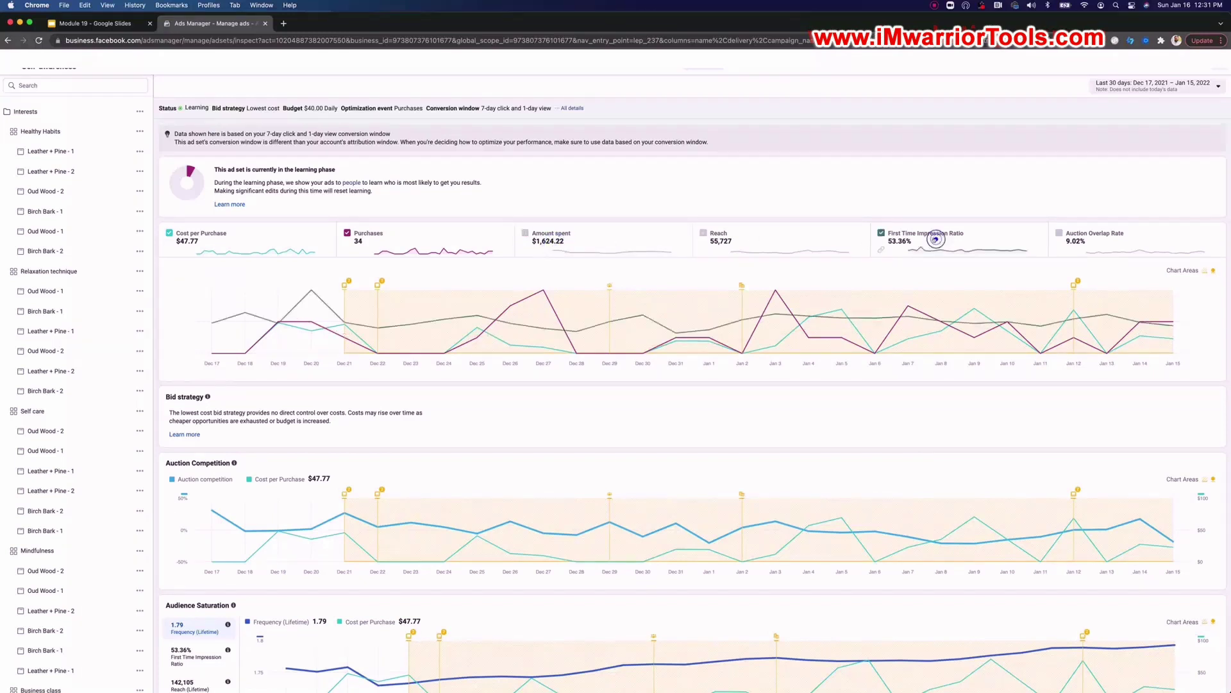
click(934, 240)
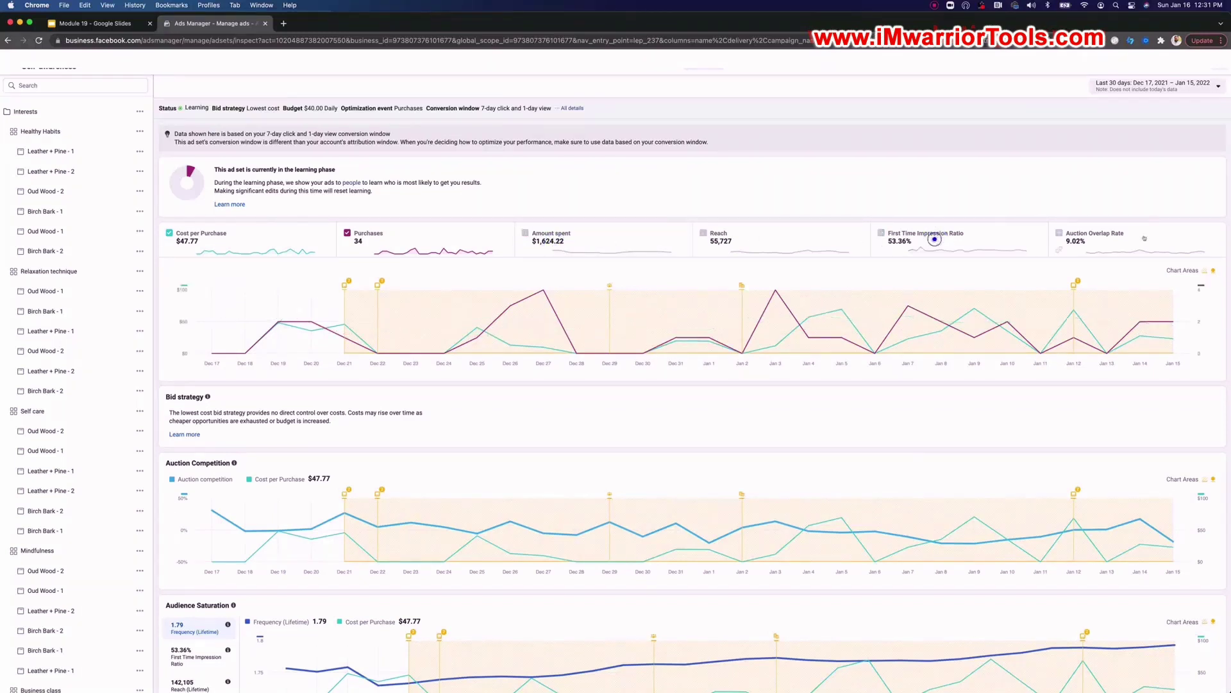
click(1145, 238)
click(1137, 239)
Examine the Self-awareness auction competition, audience saturation, auction overlap and significant edit history, and close the inspection view
scroll(591, 352, down, 3)
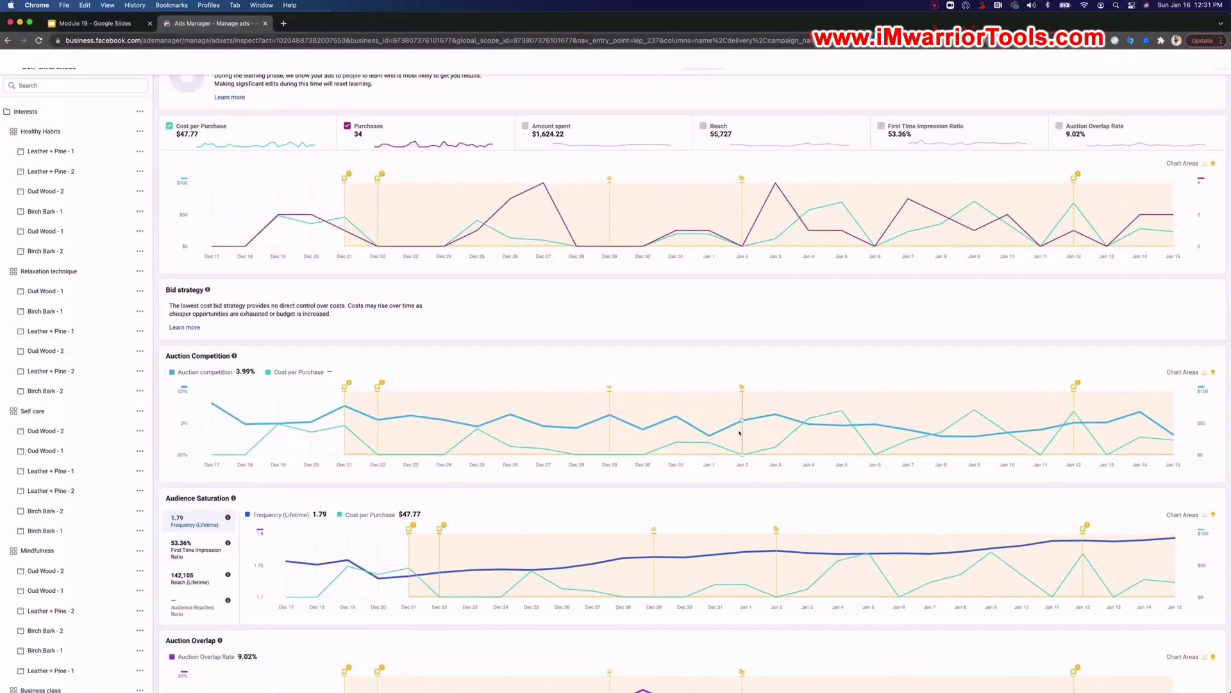
scroll(996, 437, down, 2)
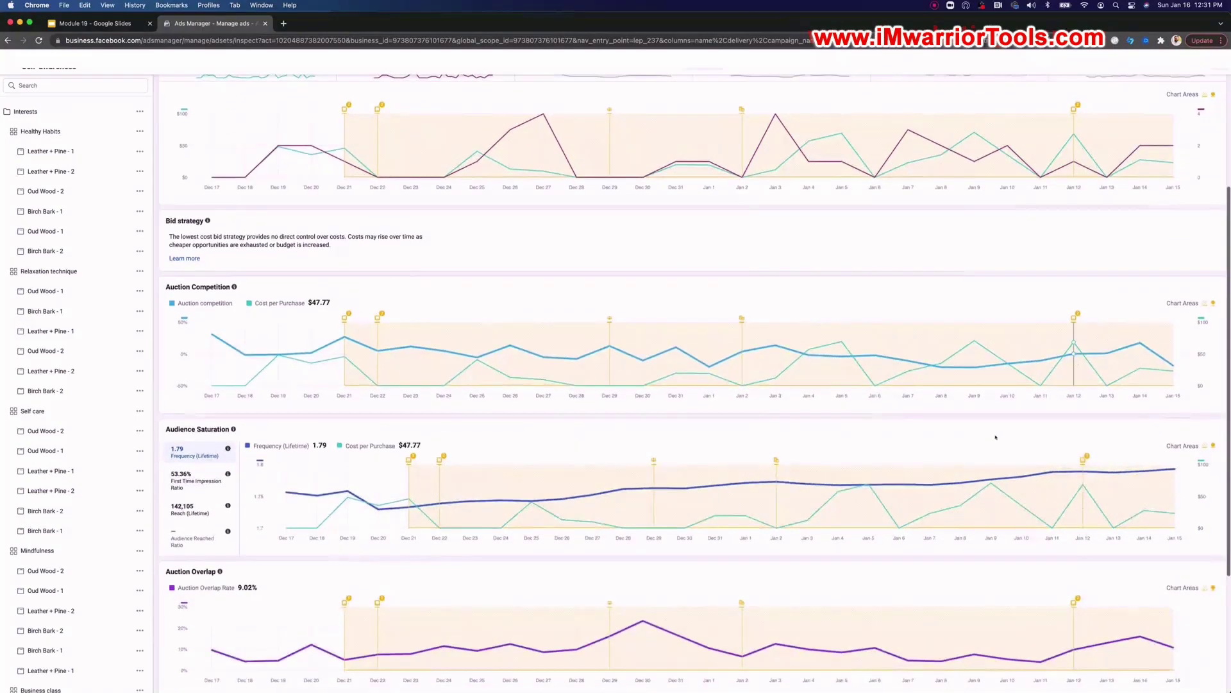
scroll(996, 437, down, 5)
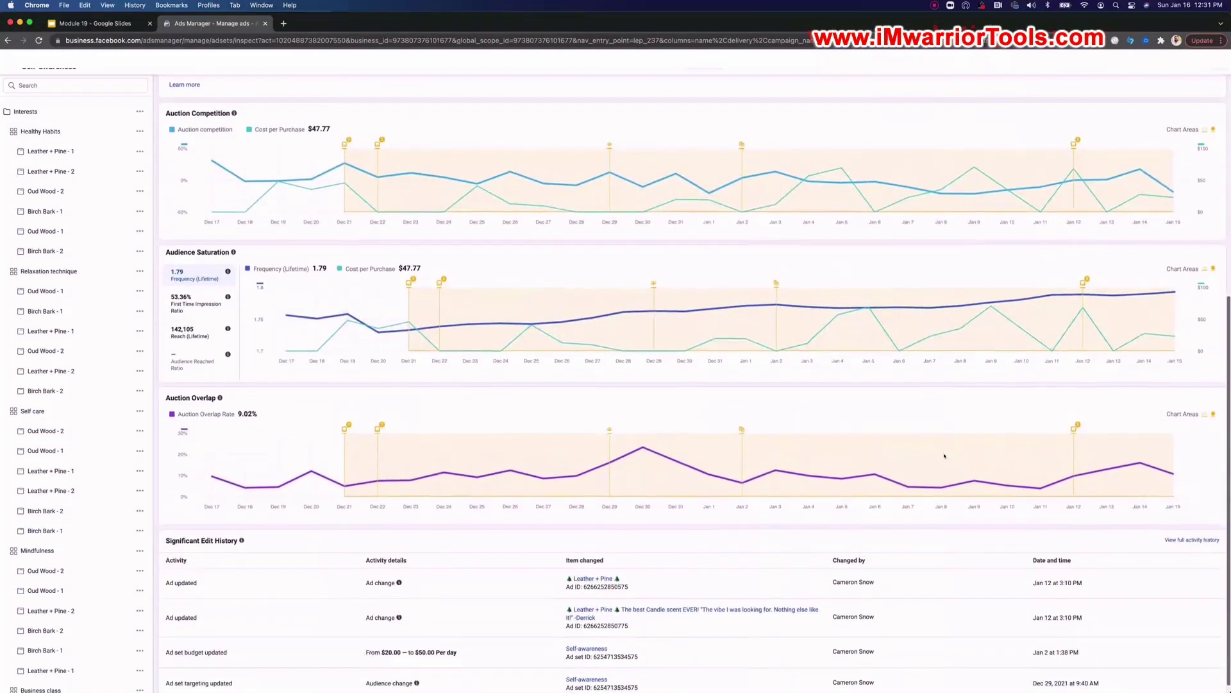
scroll(784, 403, up, 10)
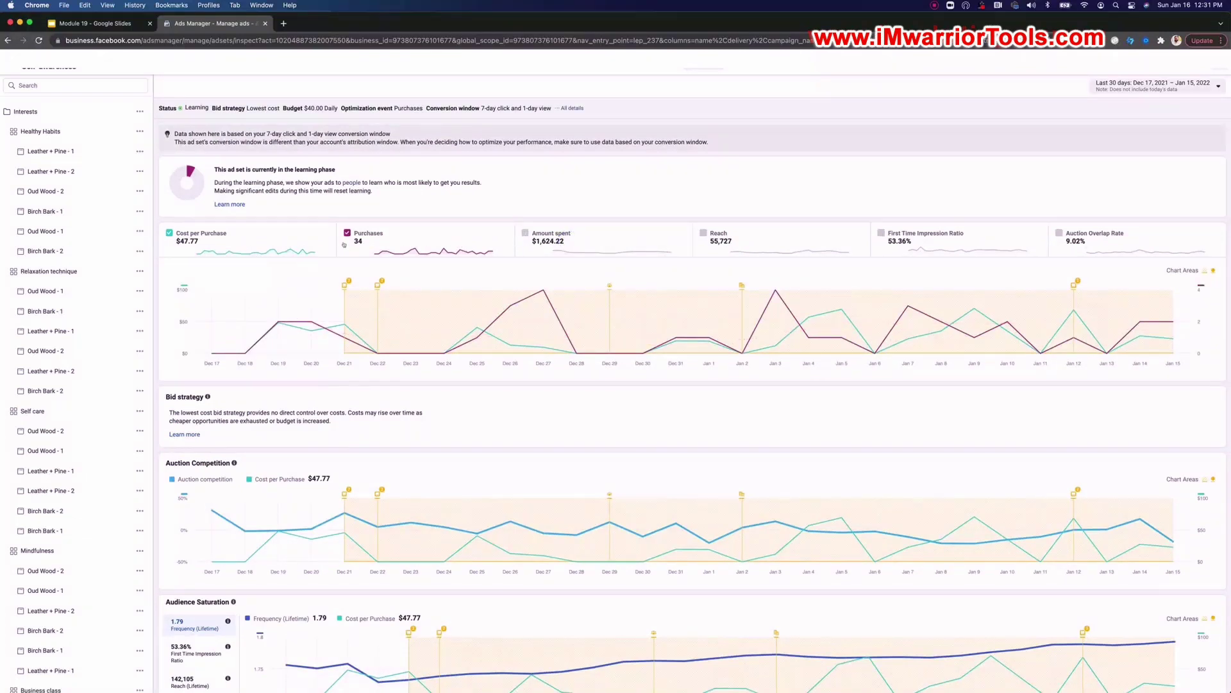
scroll(470, 243, down, 1)
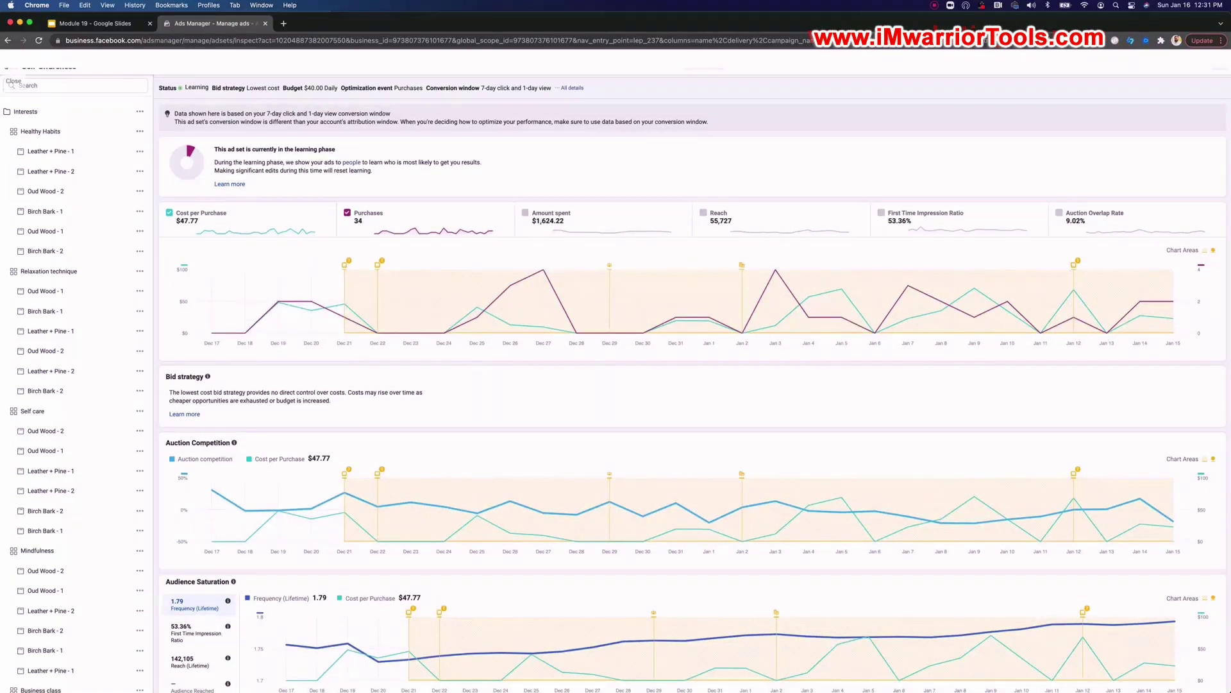
click(8, 69)
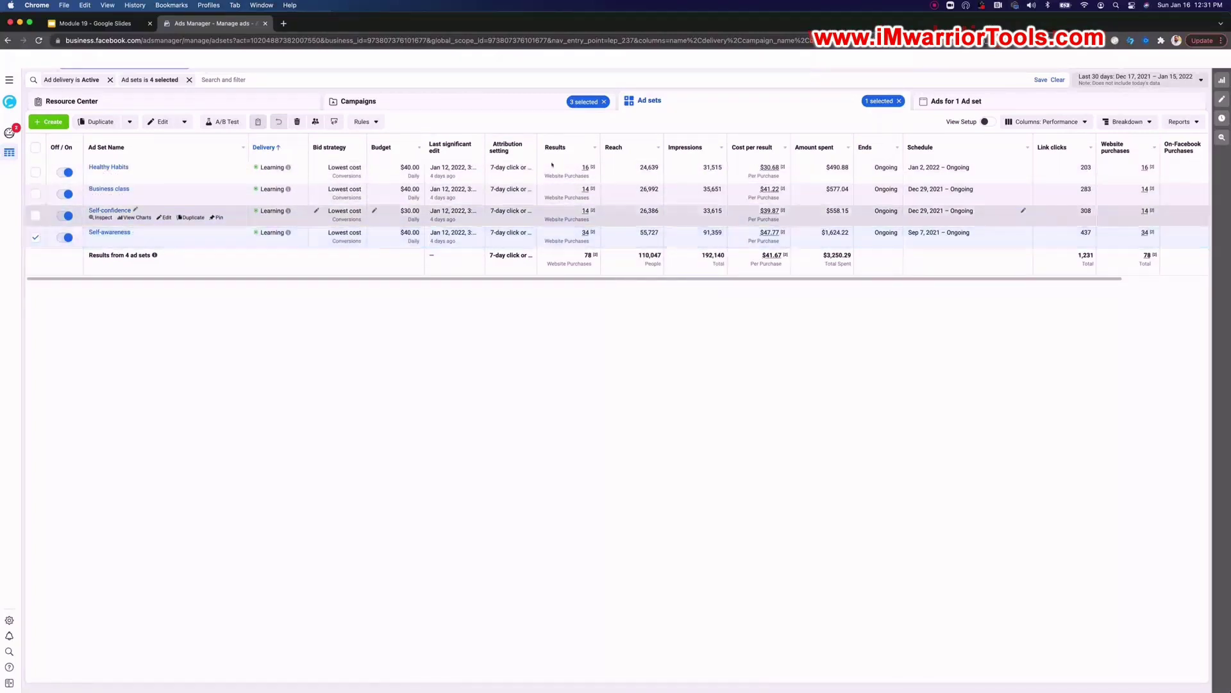
Compare the budgets and cost per result of the listed ad sets
mouse_move(785, 255)
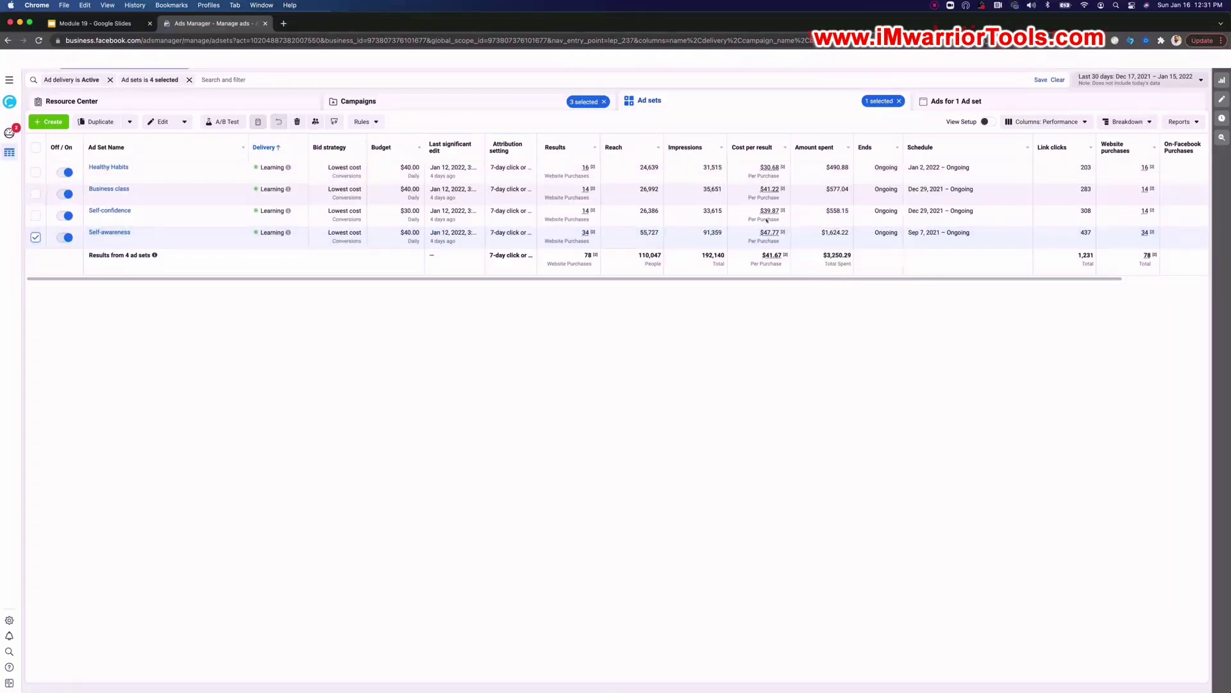
scroll(737, 238, right, 1)
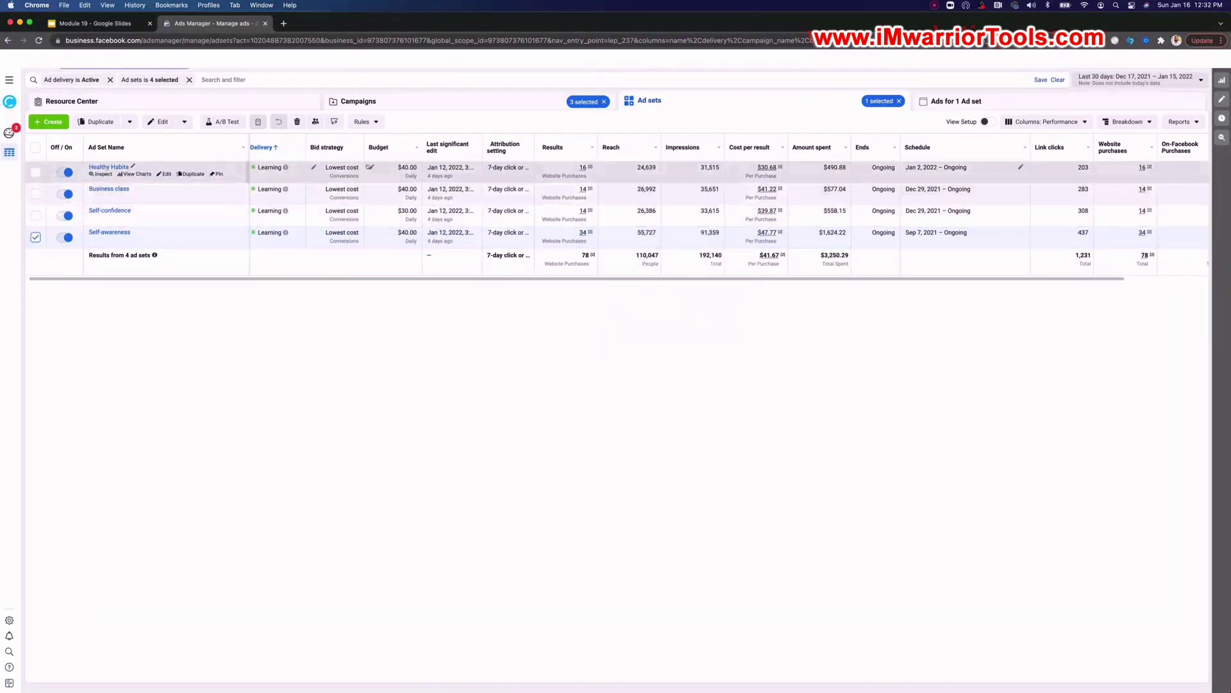
click(414, 175)
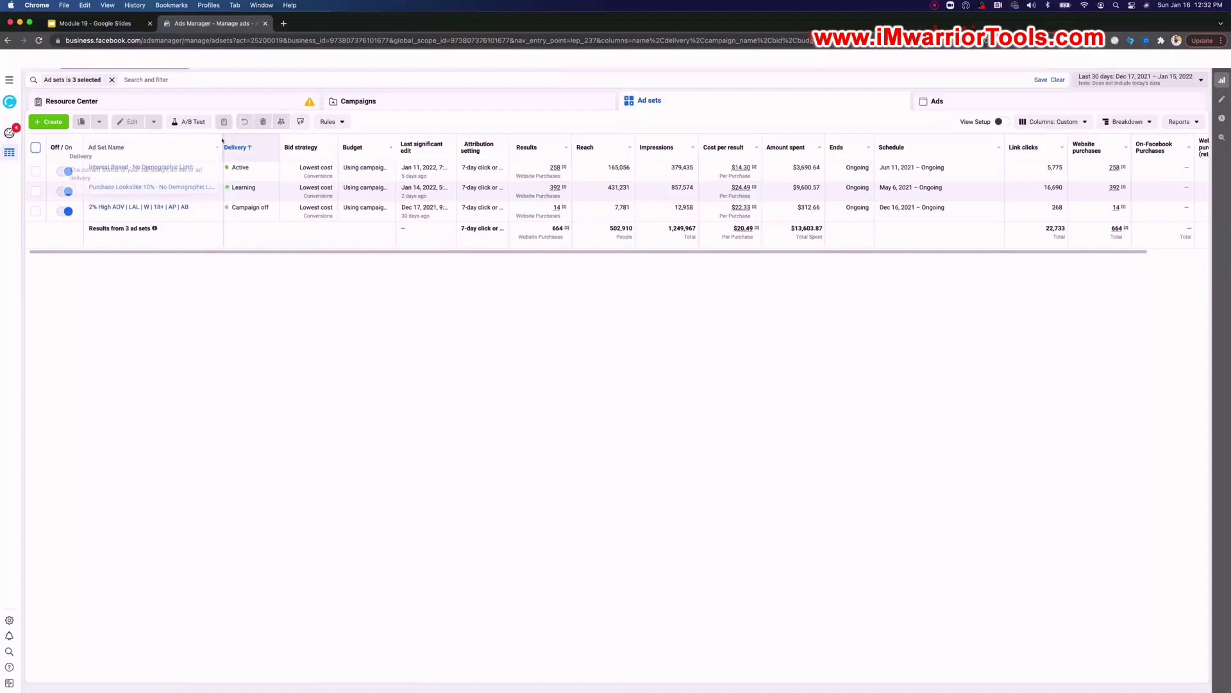
Narrow the Ad Set Name column in the other account's table, and inspect the Interest Based ad set
drag(221, 140, 153, 143)
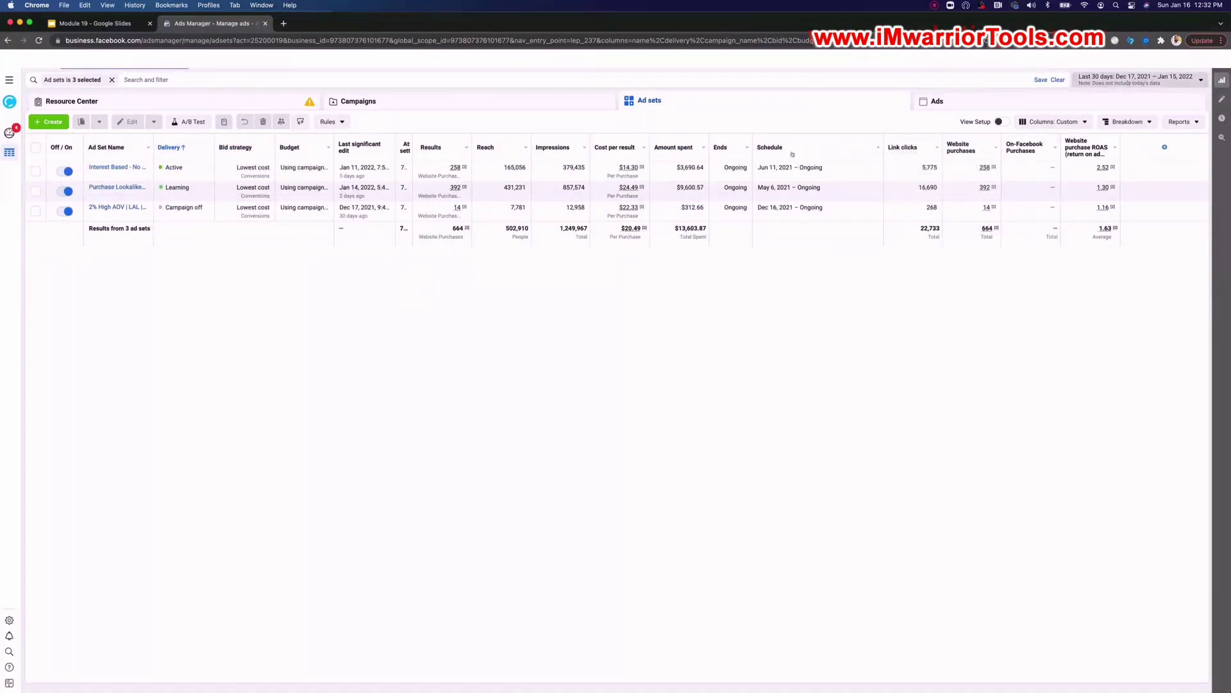
double_click(607, 229)
click(608, 260)
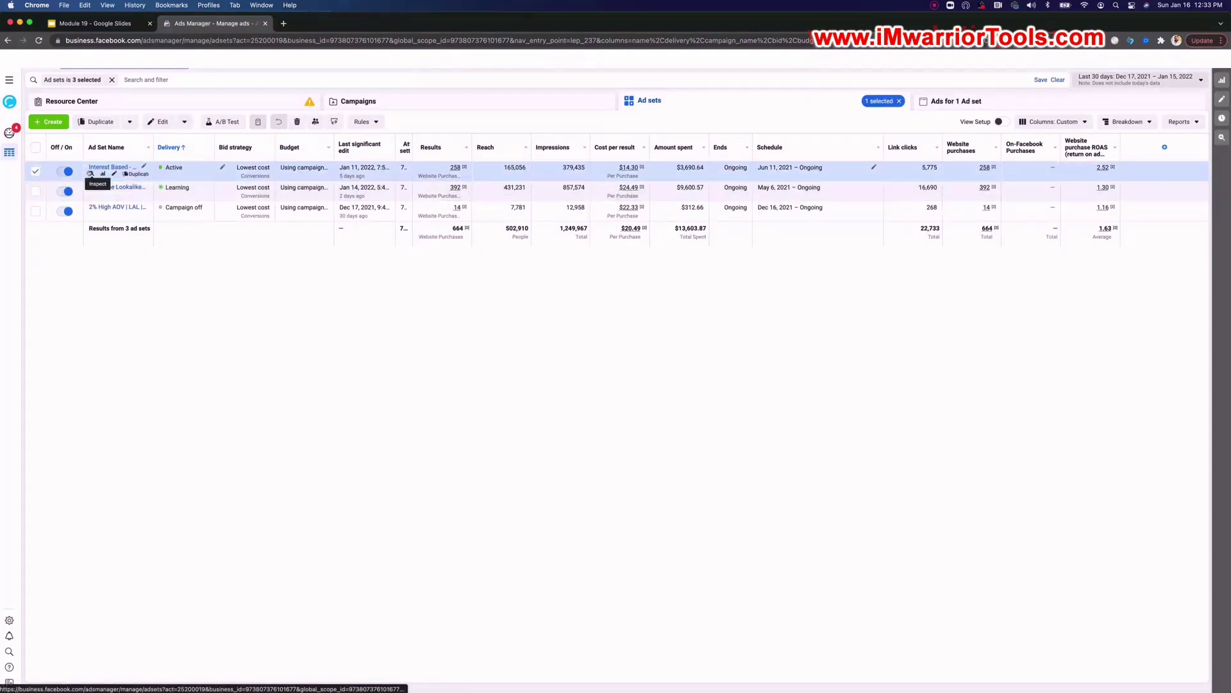
click(90, 173)
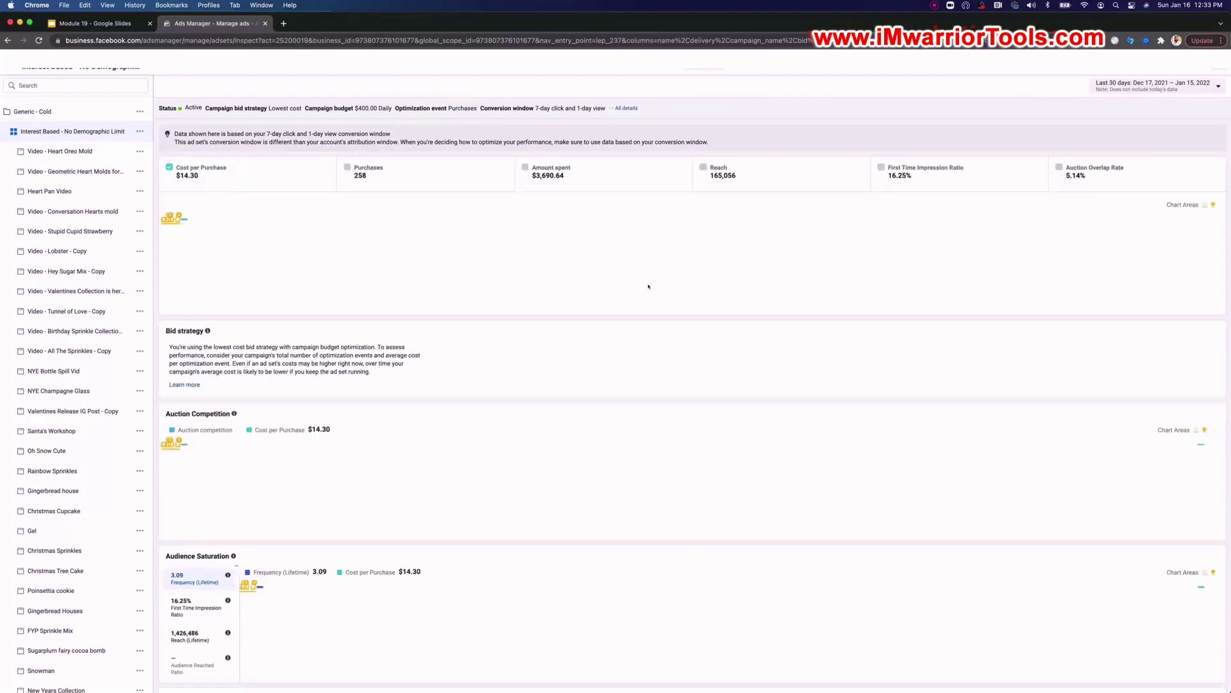
Plot Purchases and Amount spent together with Cost per Purchase on the Interest Based ad set's chart
click(387, 175)
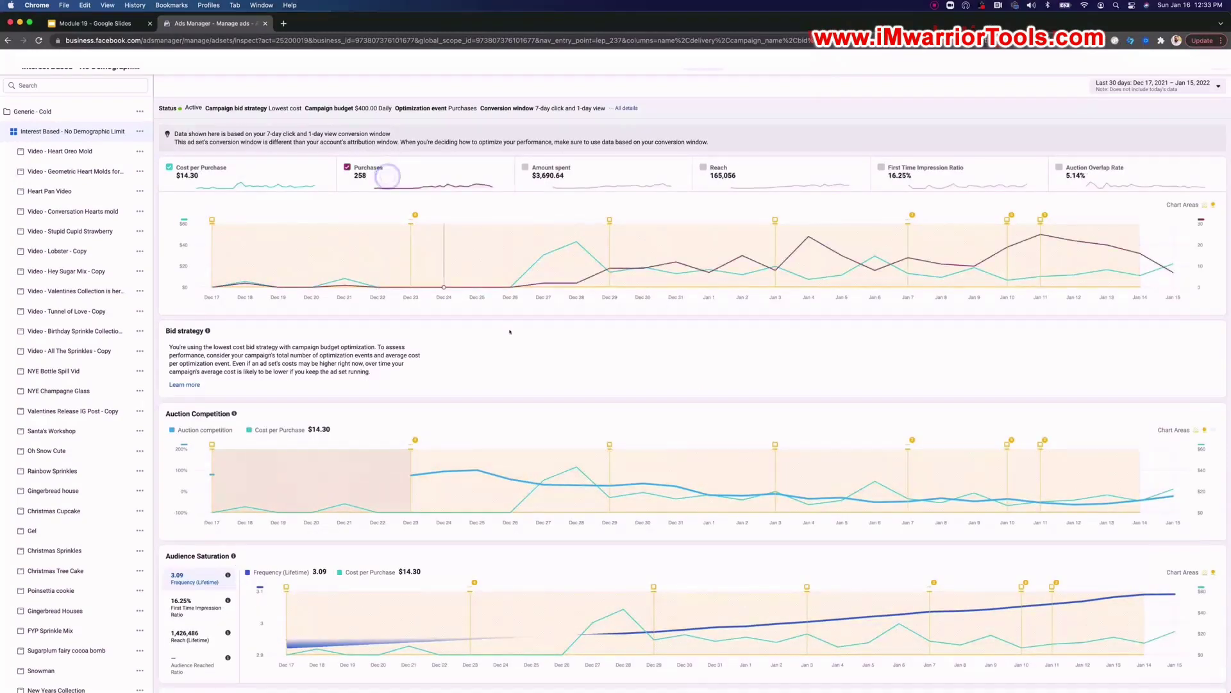
click(552, 185)
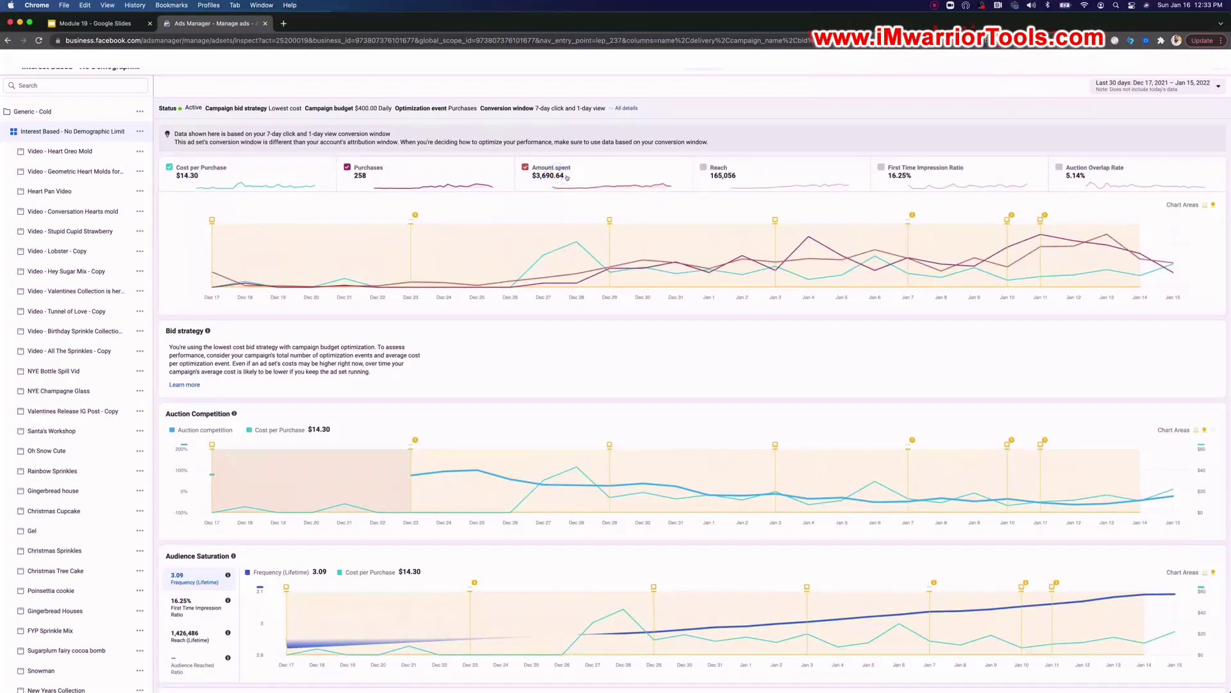
click(568, 177)
click(384, 172)
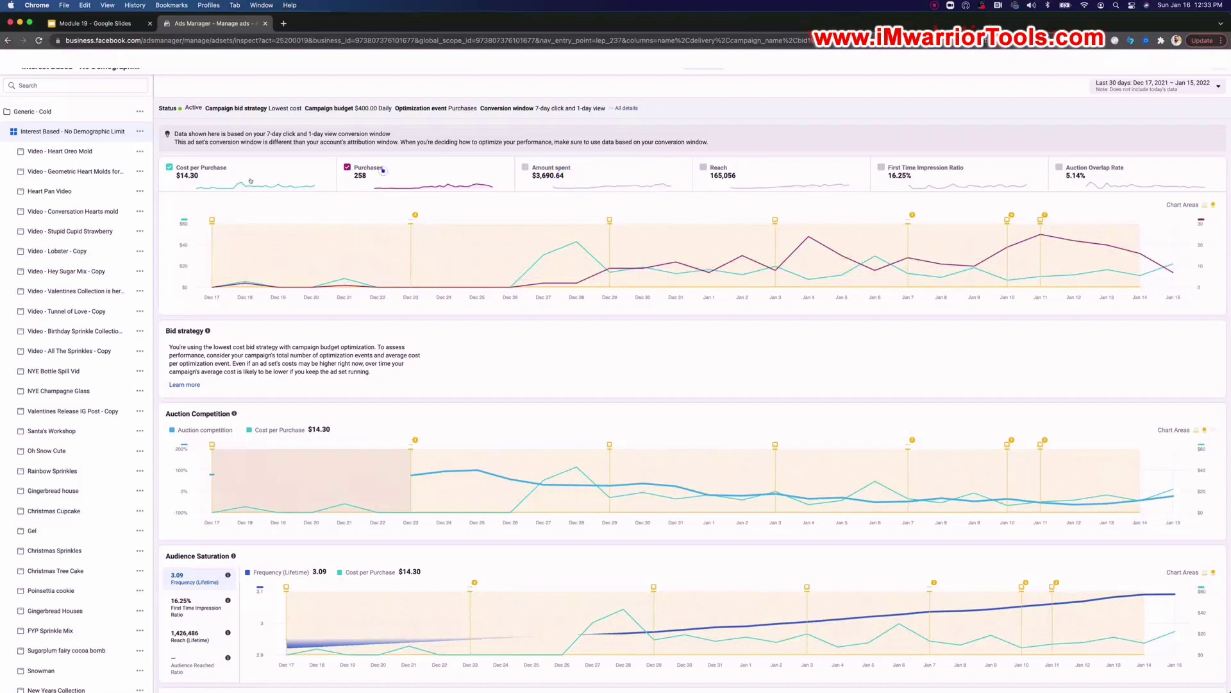
click(550, 174)
click(388, 168)
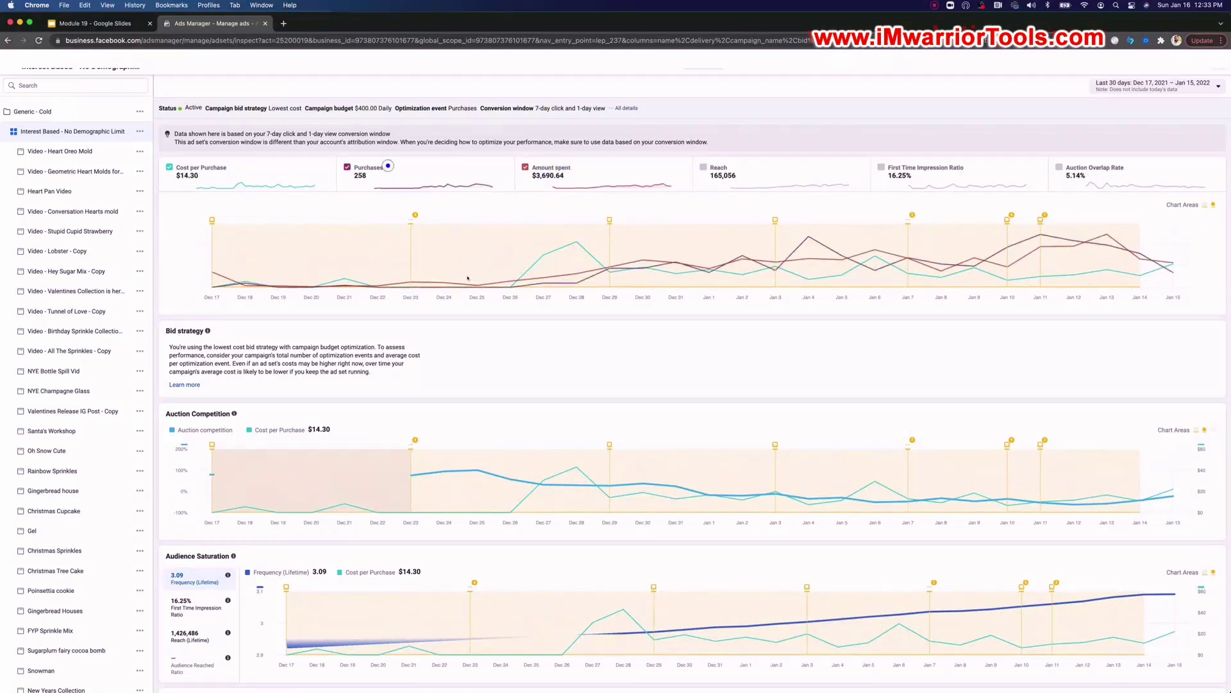
Hide Cost per Purchase on the Interest Based ad set's chart, compare Purchases and Amount spent with Auction Overlap Rate, and remove the overlap line
click(235, 172)
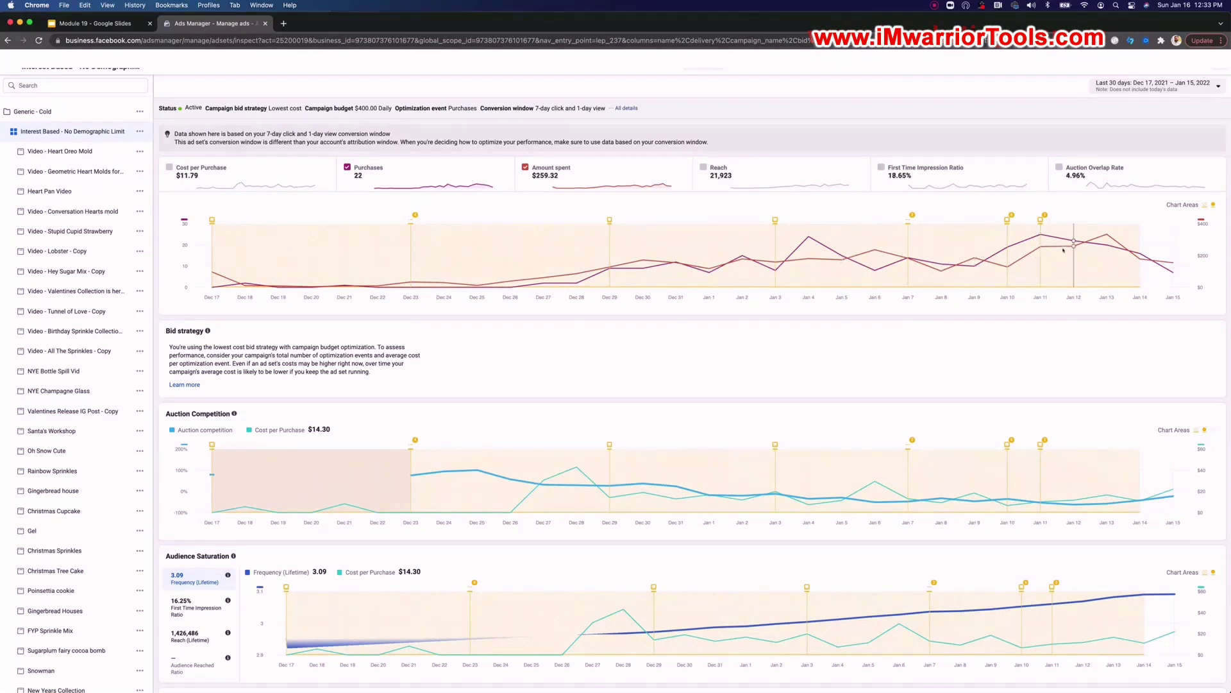
click(1083, 164)
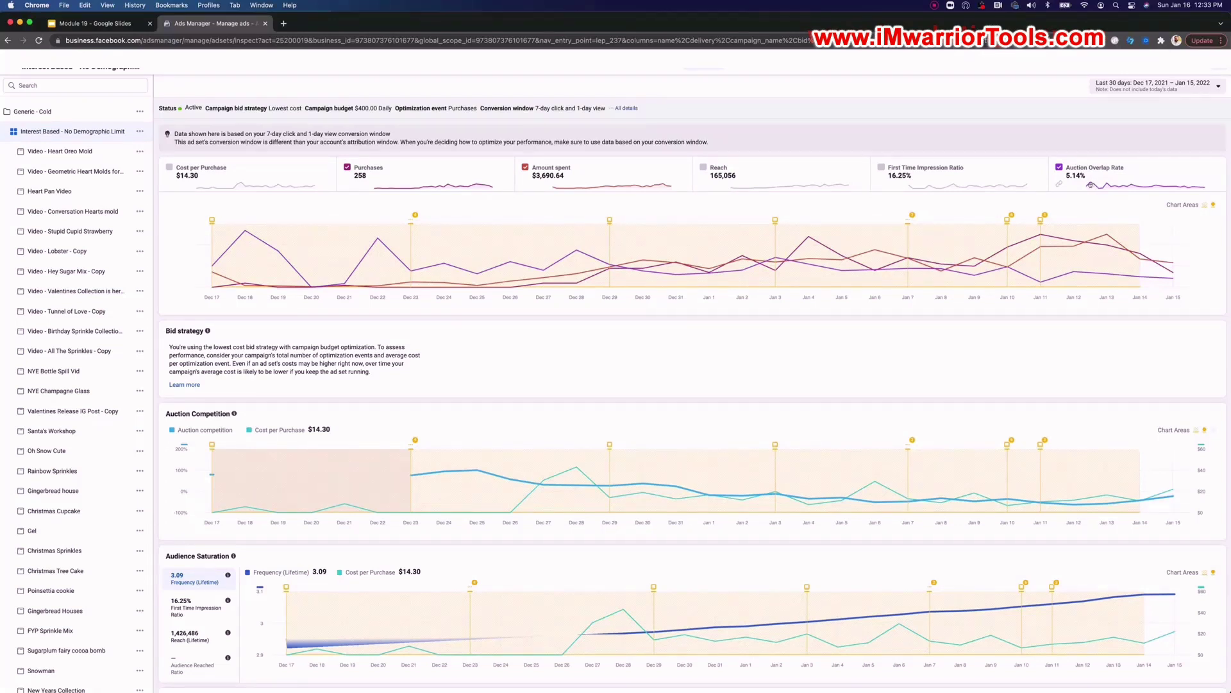
scroll(1026, 218, down, 1)
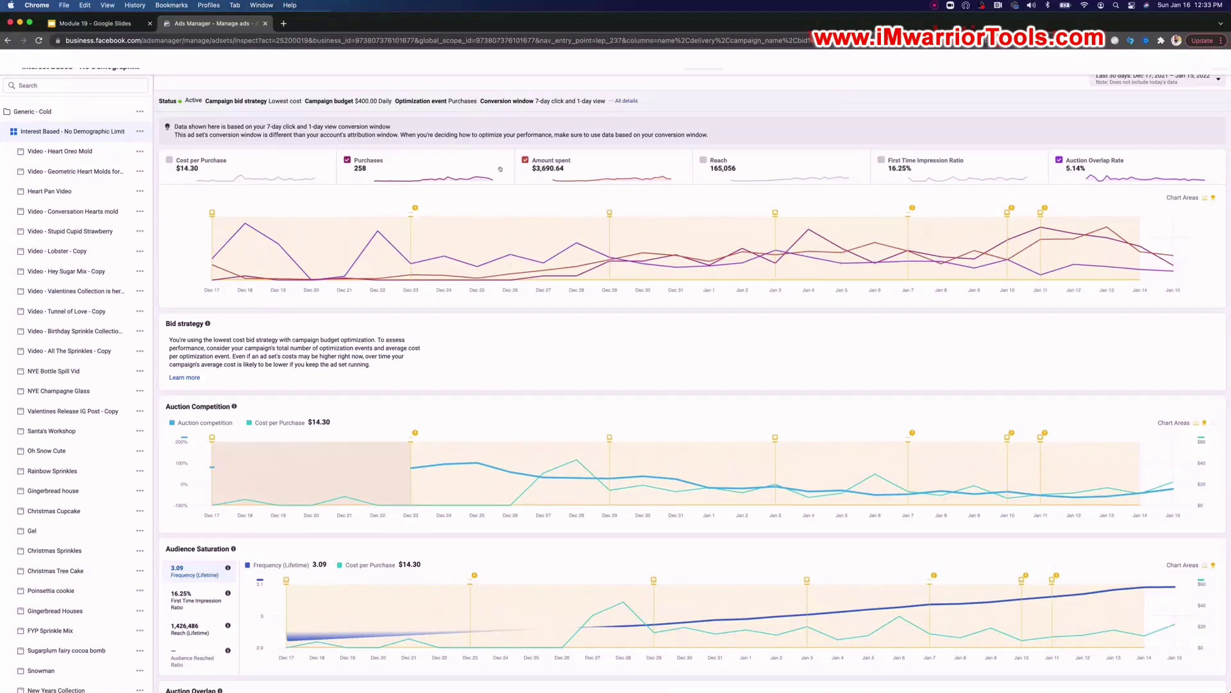
click(1121, 173)
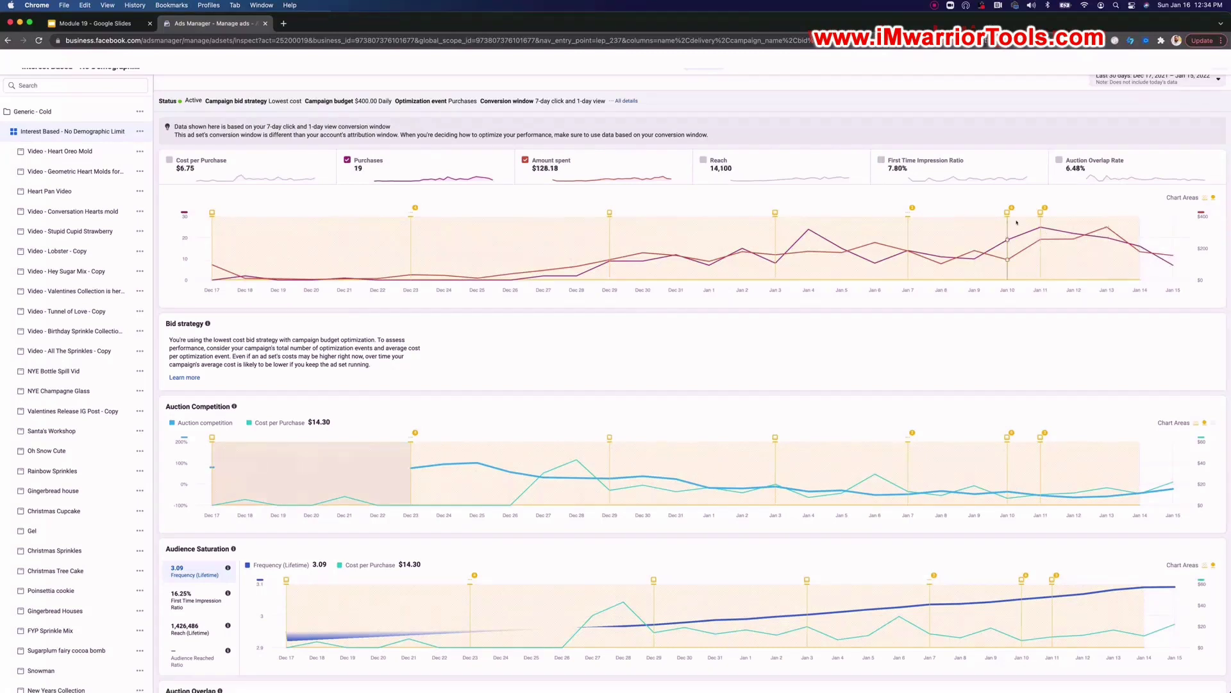
Compare the Interest Based ad set's Auction Competition chart with the Auction Competition slide in Google Slides, and return to Ads Manager
scroll(984, 272, down, 2)
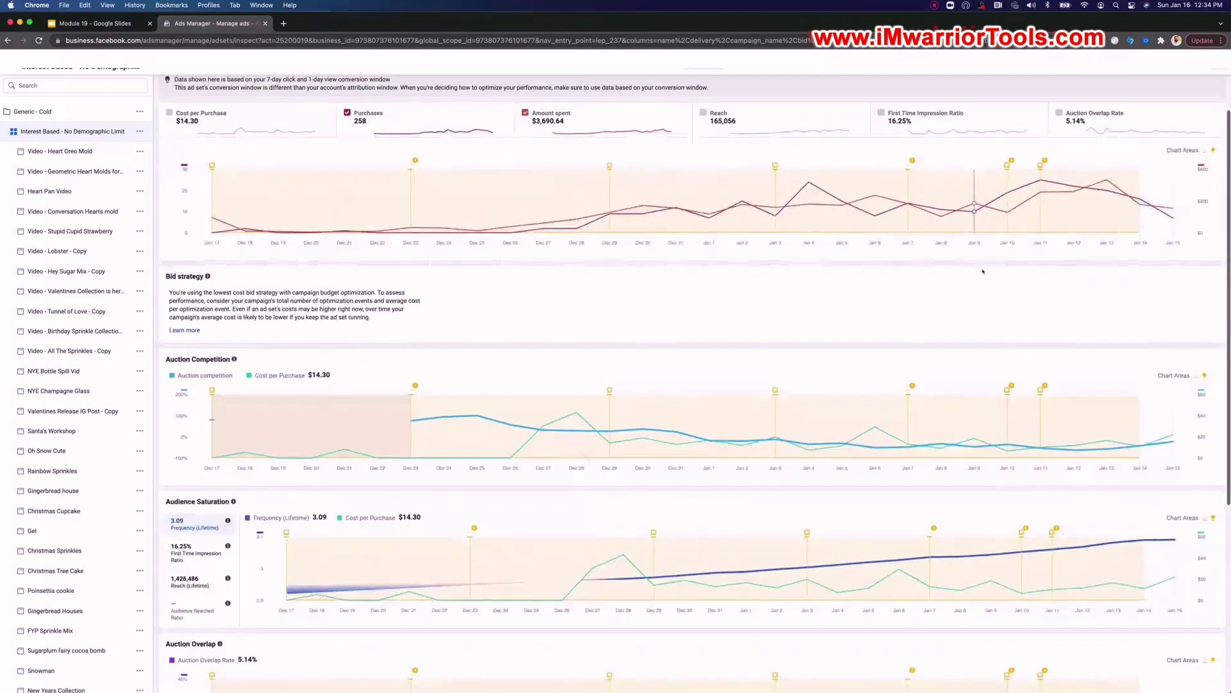
scroll(983, 271, down, 1)
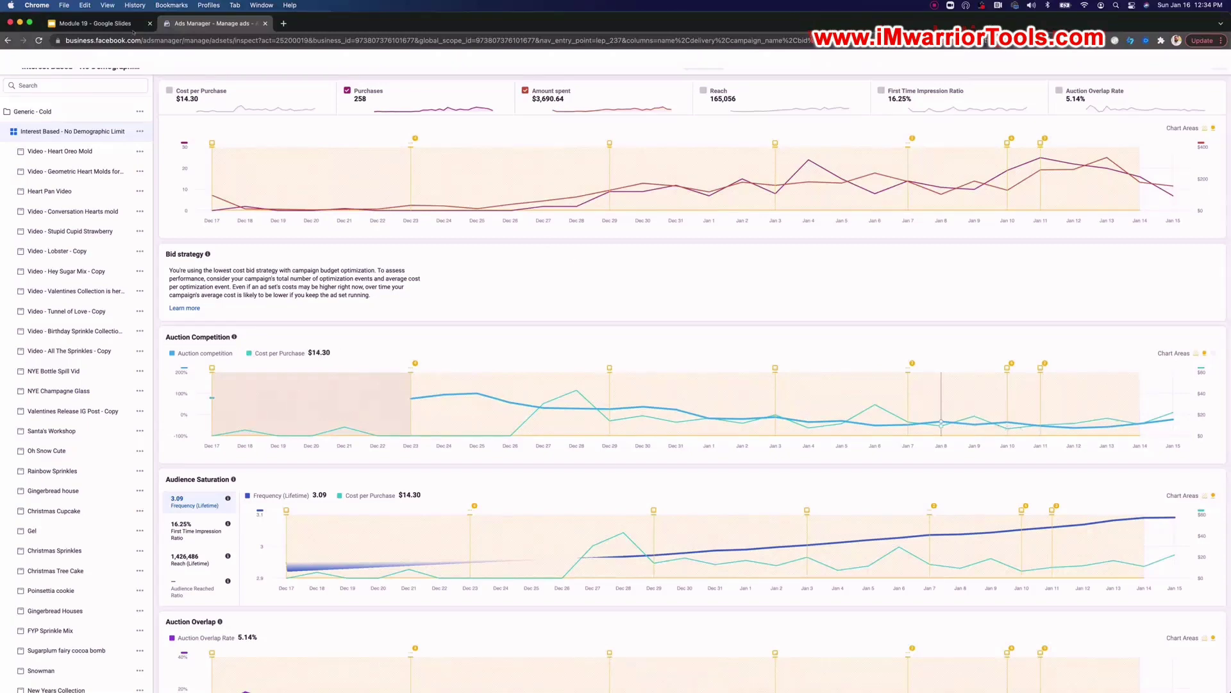
click(96, 23)
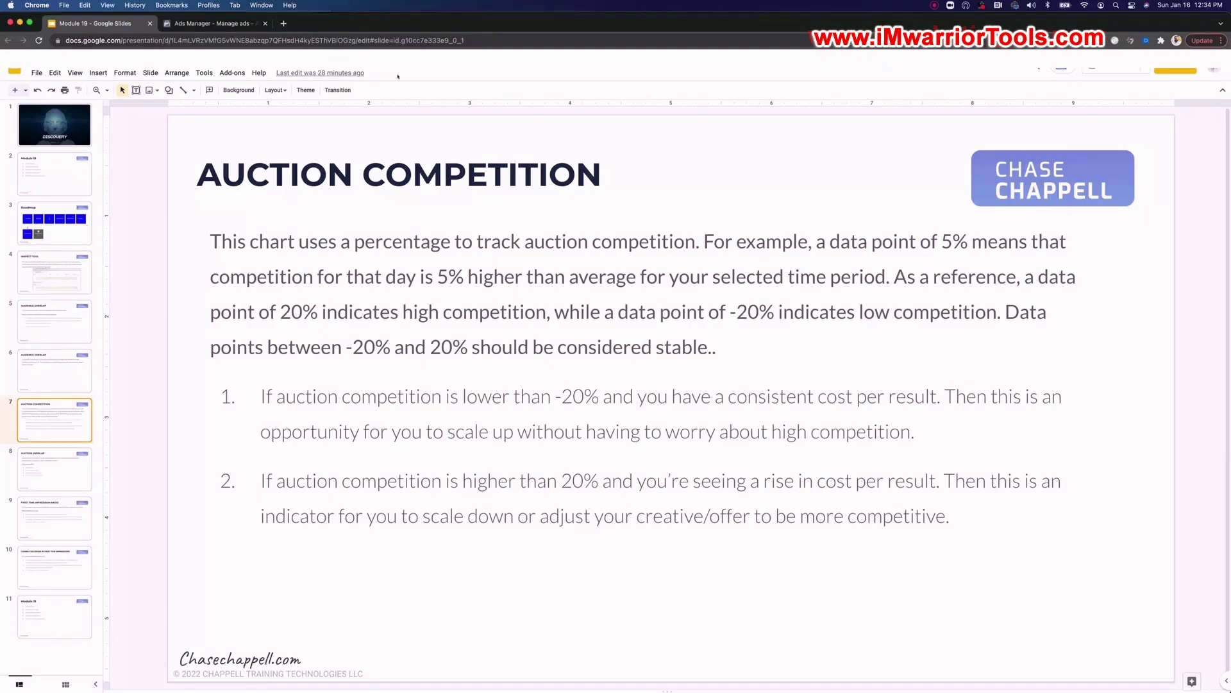
click(182, 24)
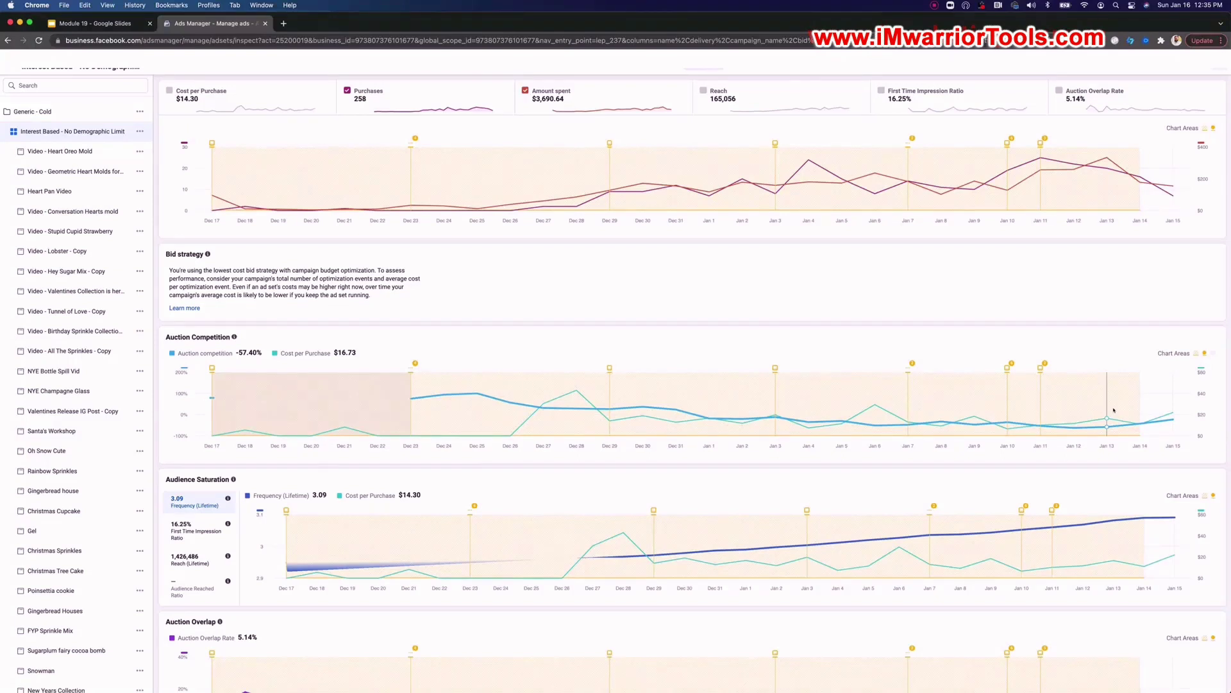
Show First Time Impression Ratio against Cost per Purchase in the Interest Based ad set's Audience Saturation chart
scroll(1108, 416, down, 1)
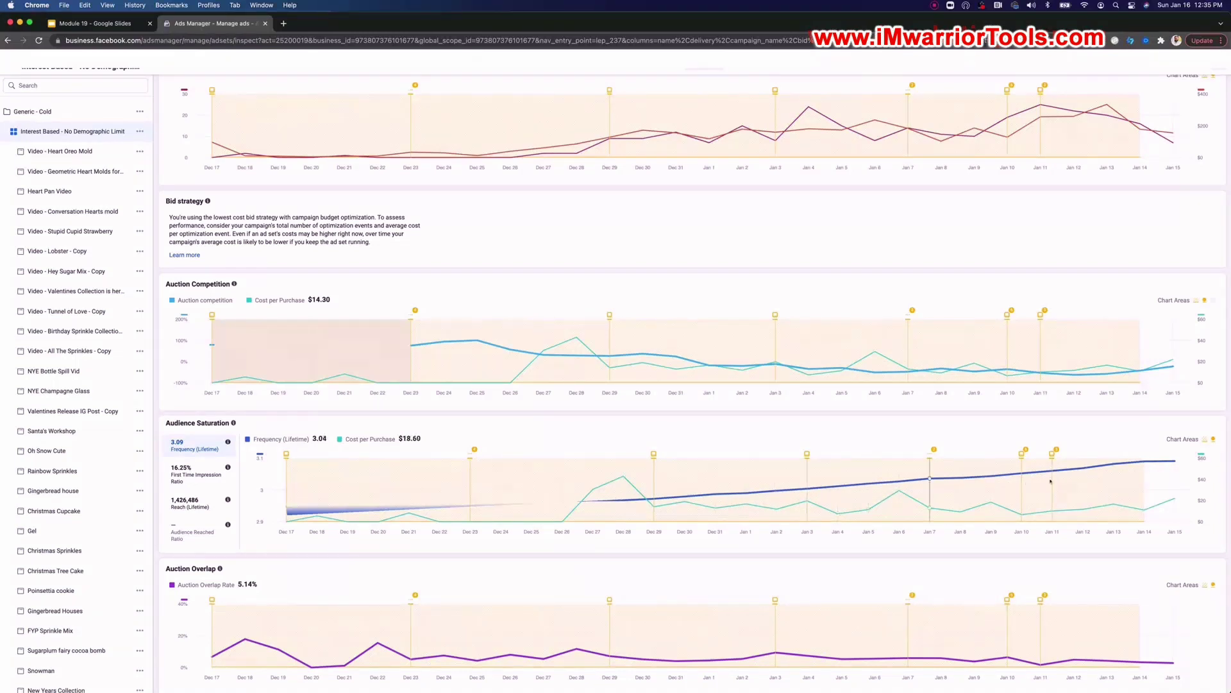
click(169, 476)
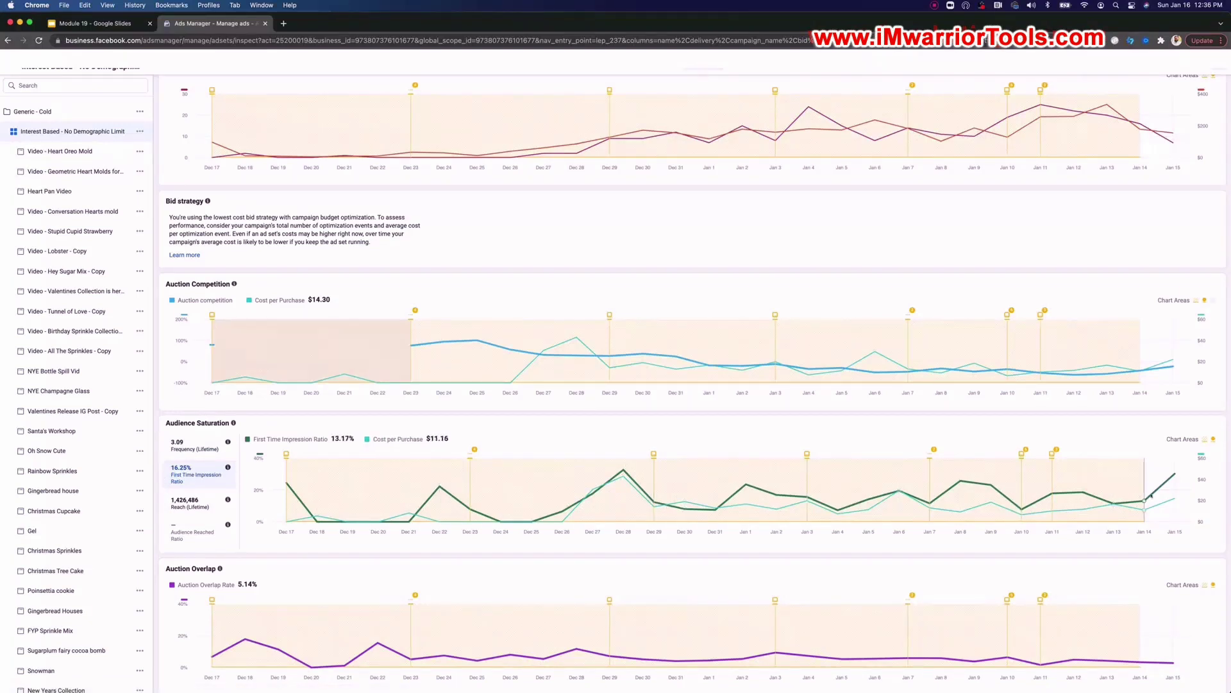
scroll(1161, 489, down, 1)
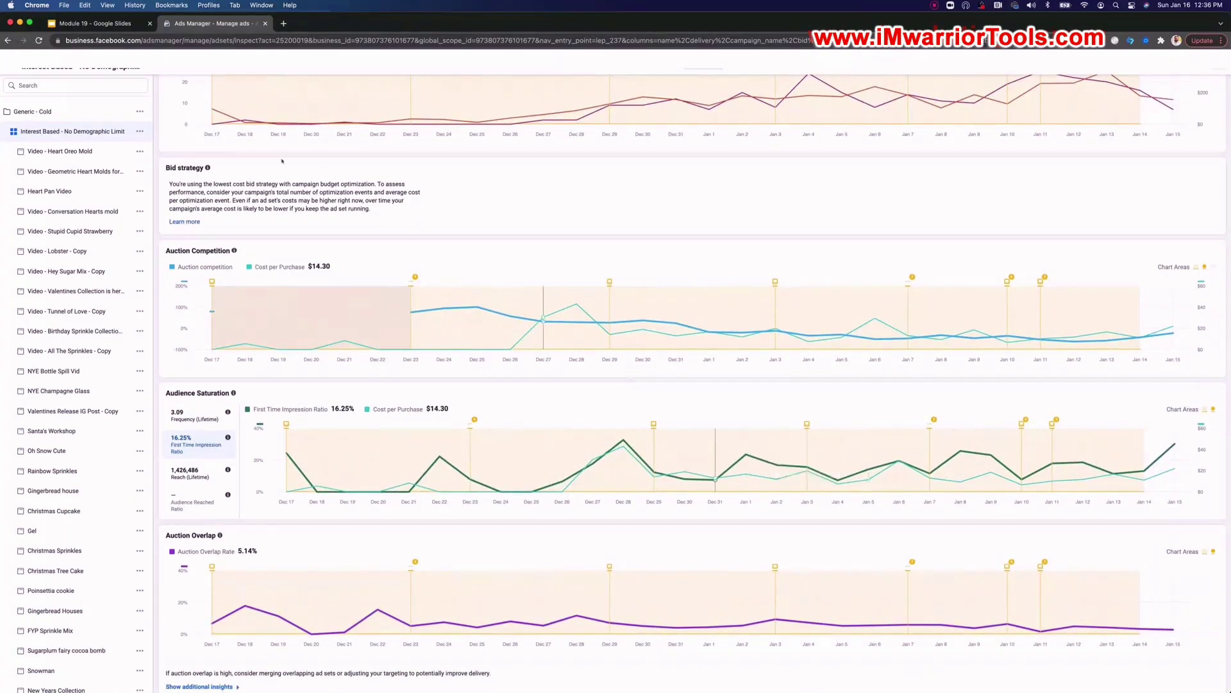
Read the First Time Impression Ratio slide in the Google Slides deck, and return to Ads Manager
click(74, 23)
click(50, 518)
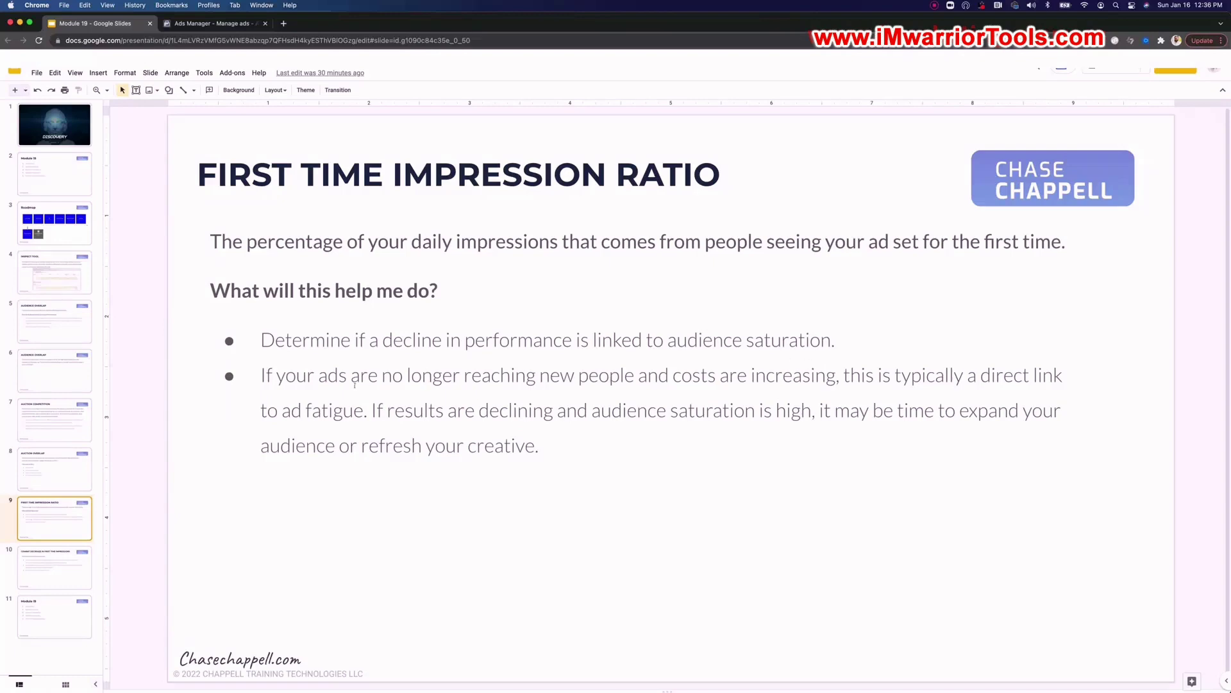
click(209, 24)
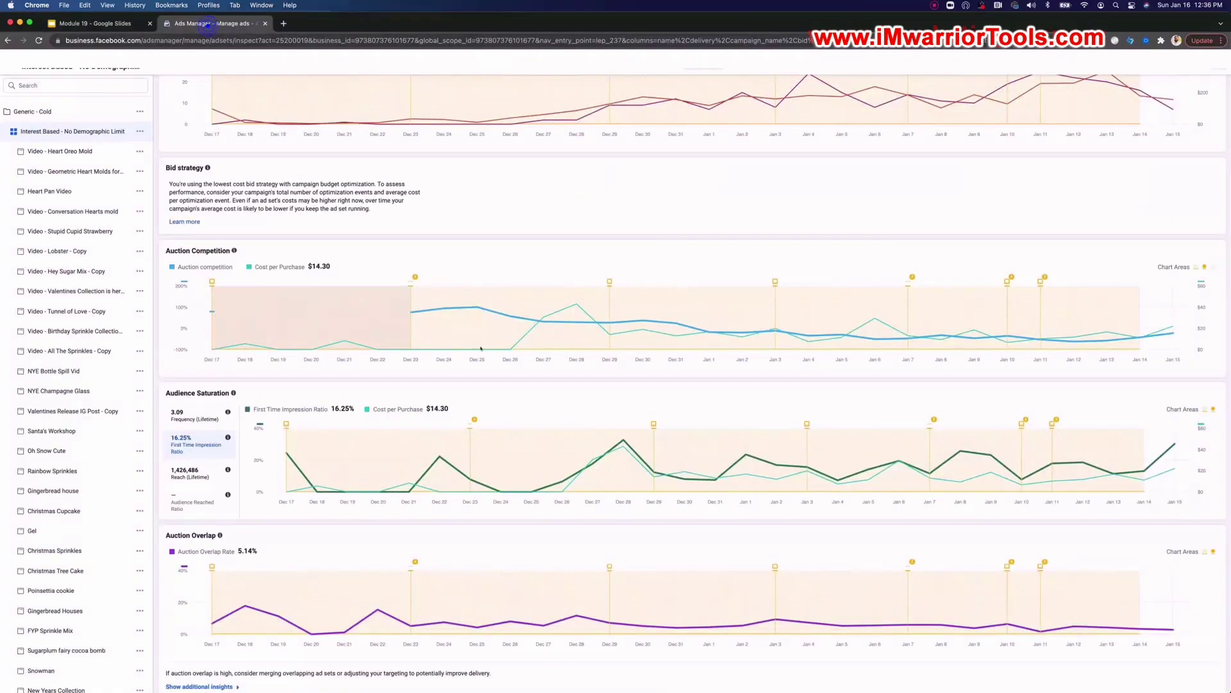
Close the Interest Based ad set's inspection view, and inspect the Purchase Lookalike ad set
scroll(649, 259, up, 3)
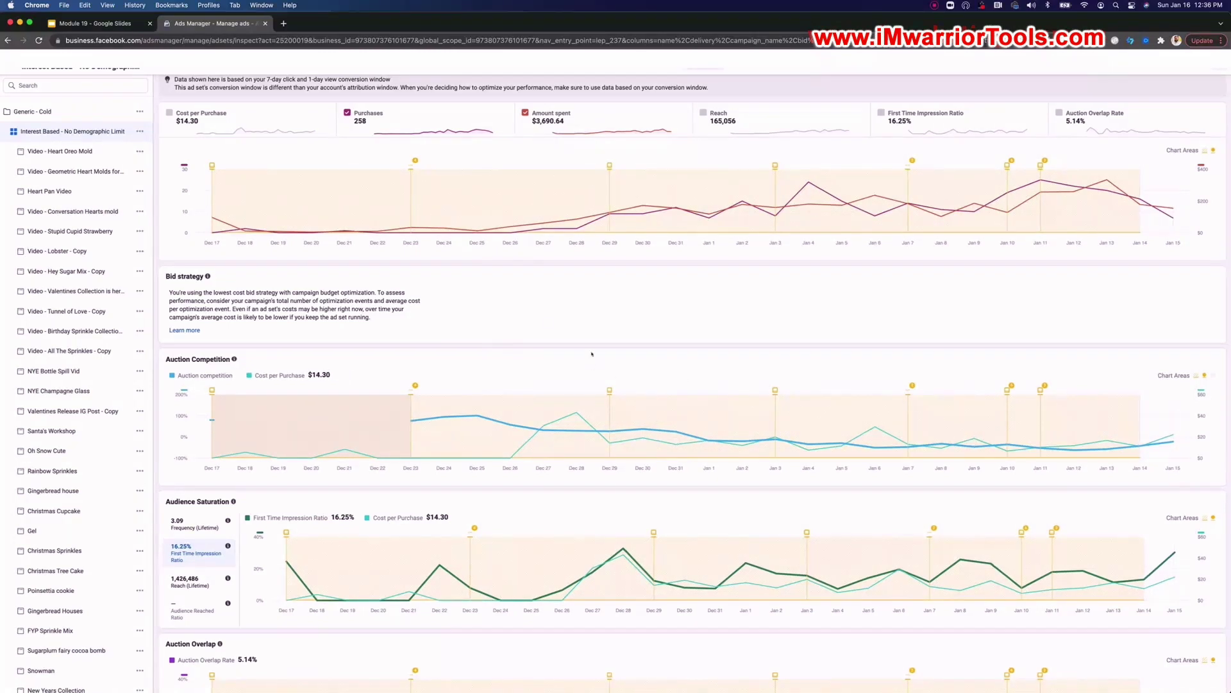
scroll(290, 222, down, 1)
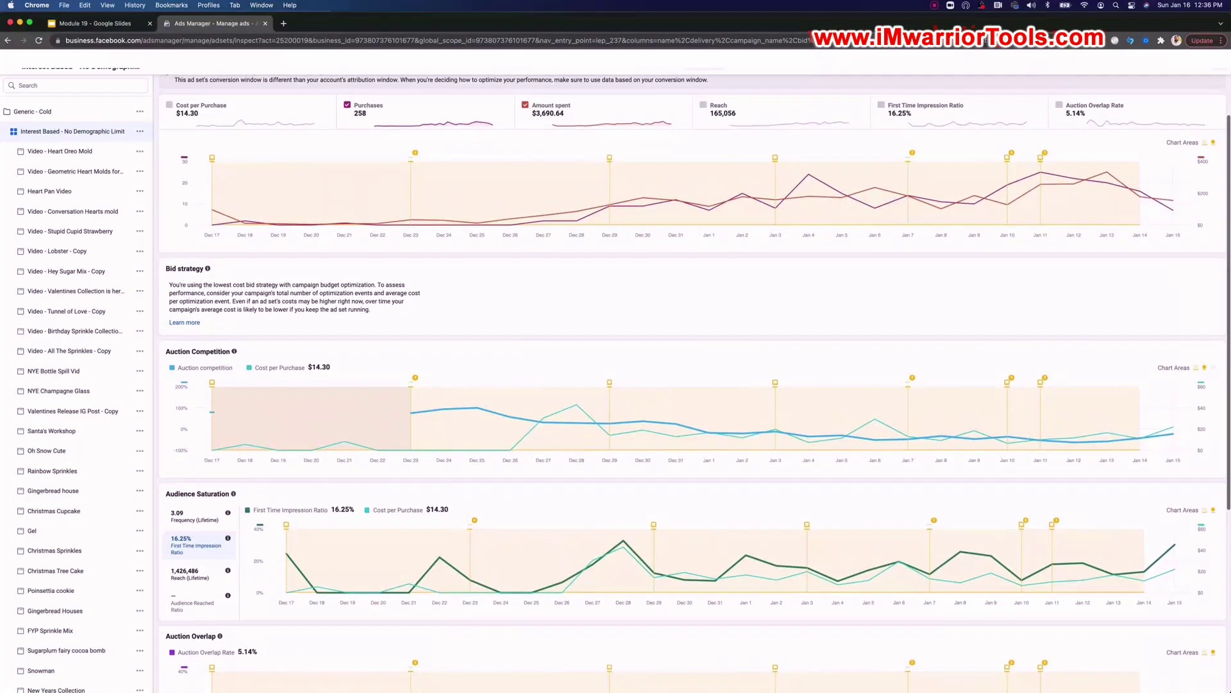
click(8, 71)
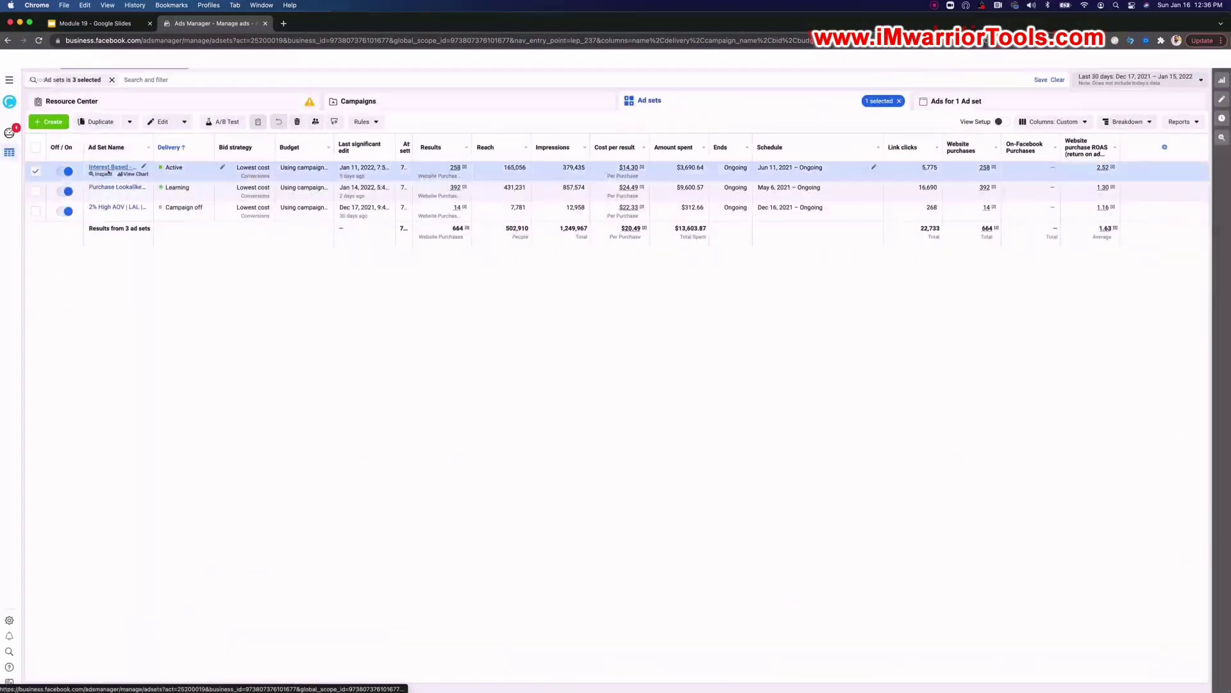
click(92, 194)
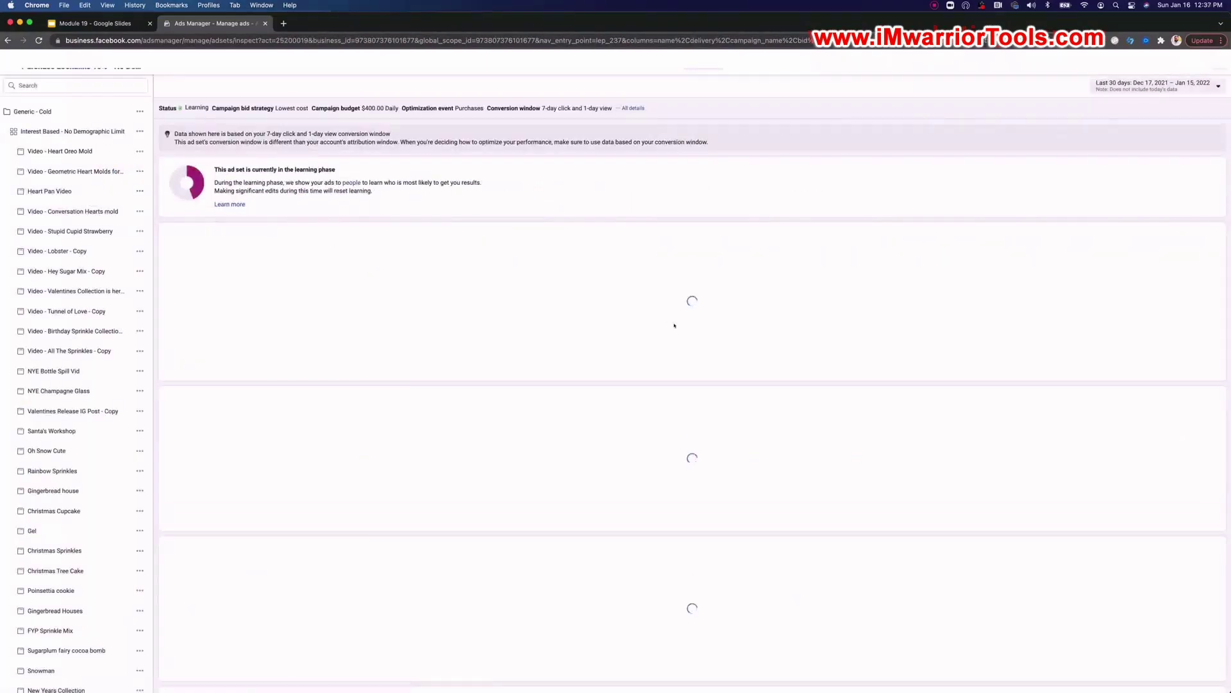
scroll(655, 326, down, 1)
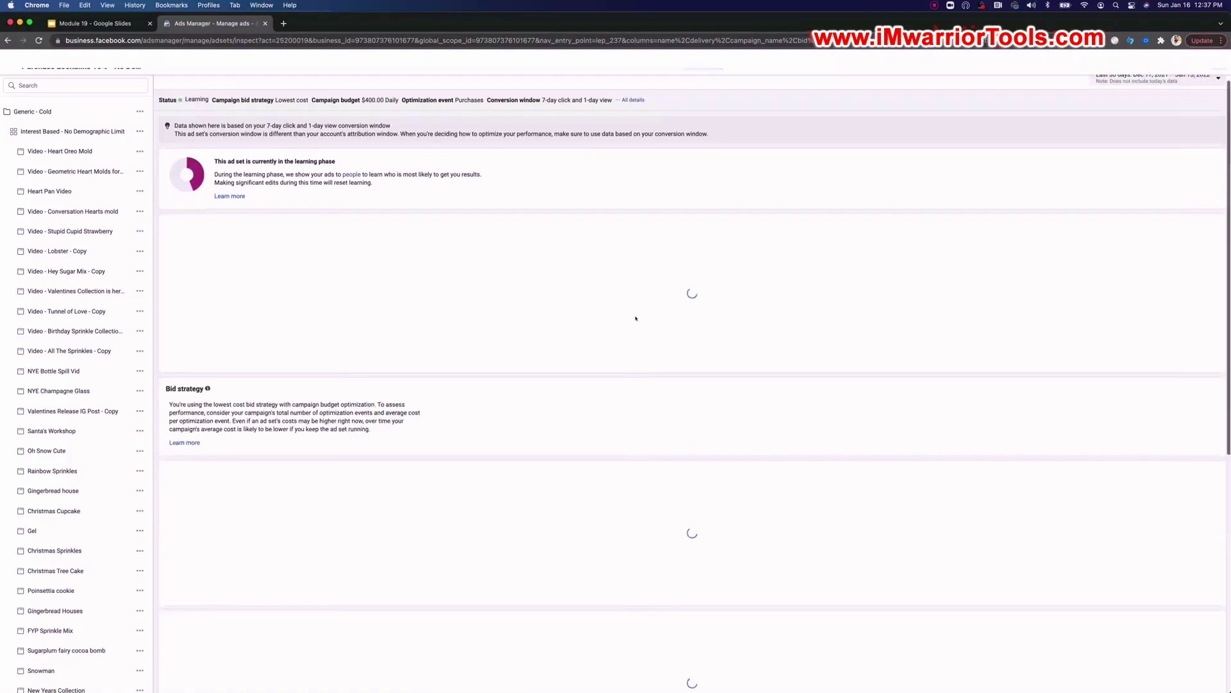
scroll(640, 326, down, 3)
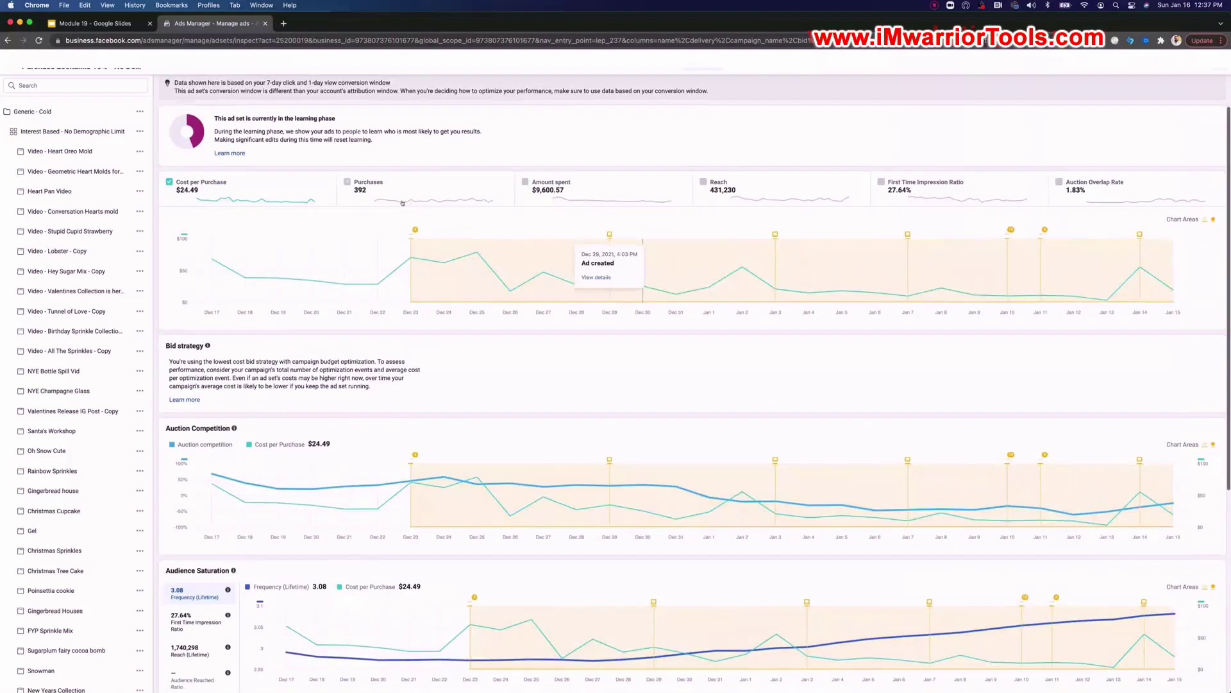
Plot Purchases and Amount spent in place of Cost per Purchase on the Purchase Lookalike ad set's chart, and check them against Auction Overlap Rate
click(360, 194)
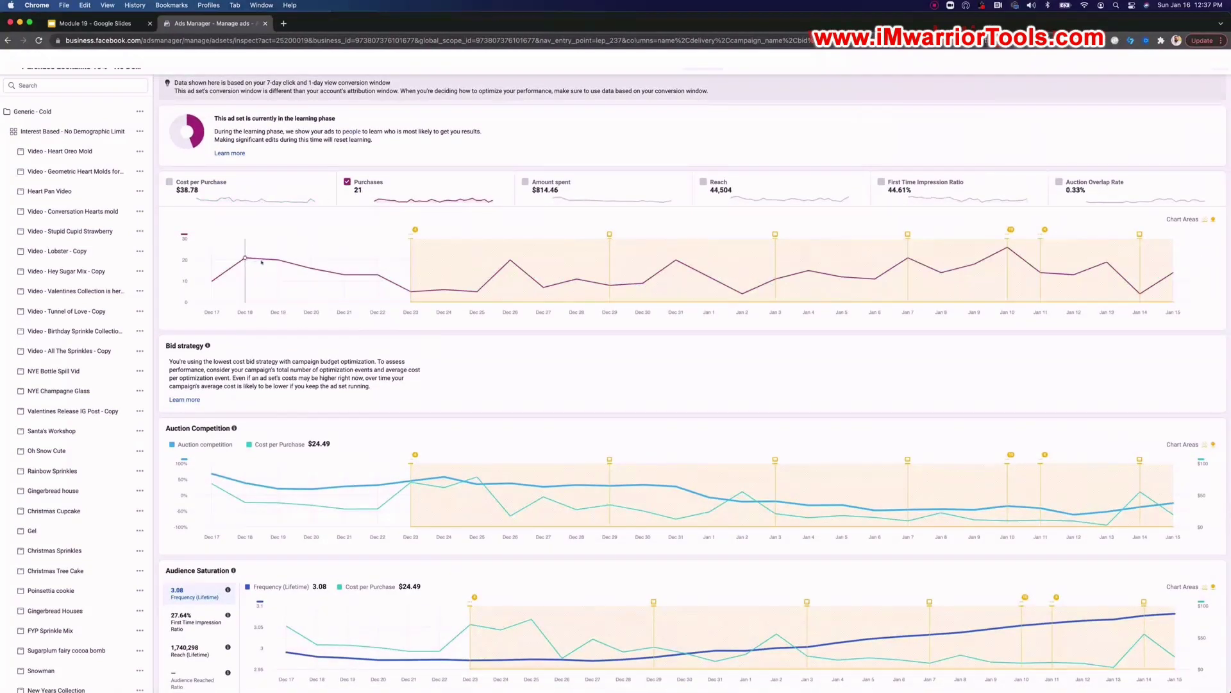
click(593, 196)
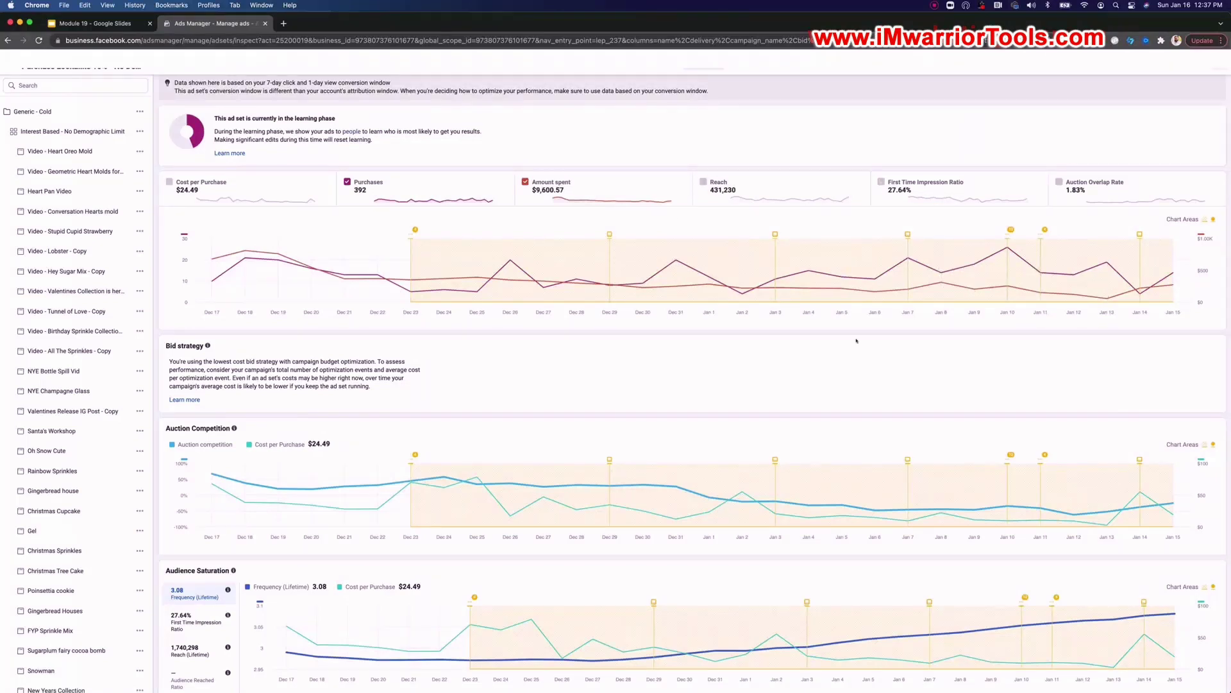
scroll(673, 448, down, 1)
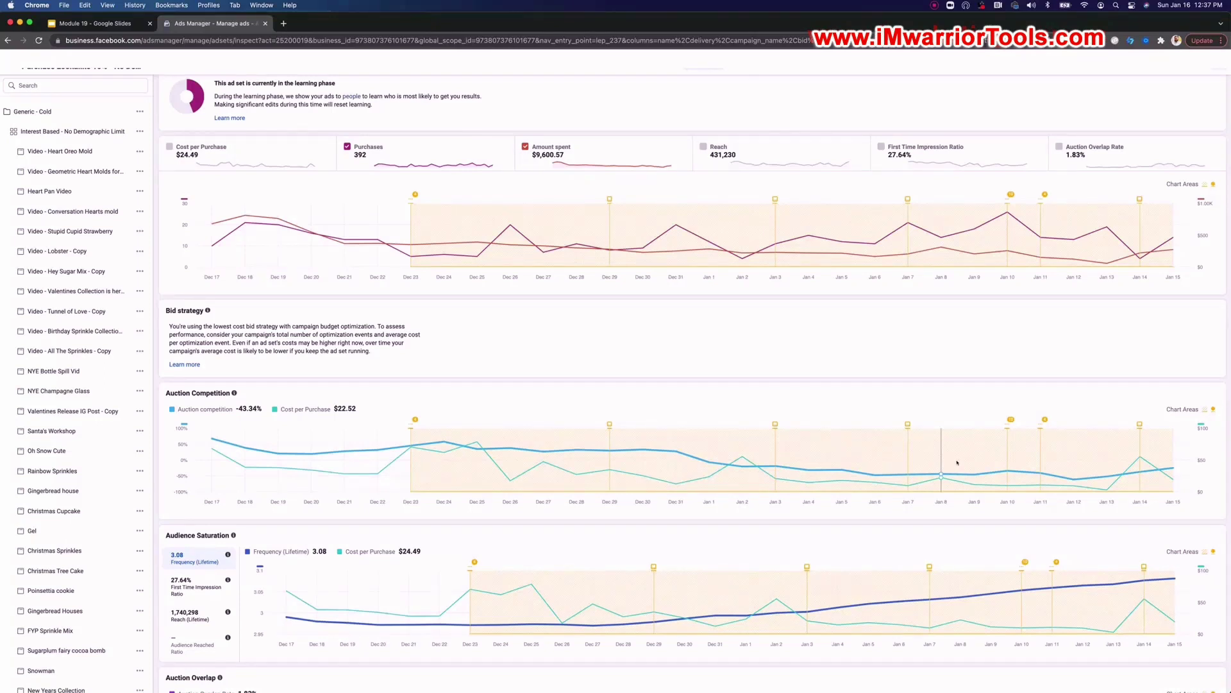
click(1103, 156)
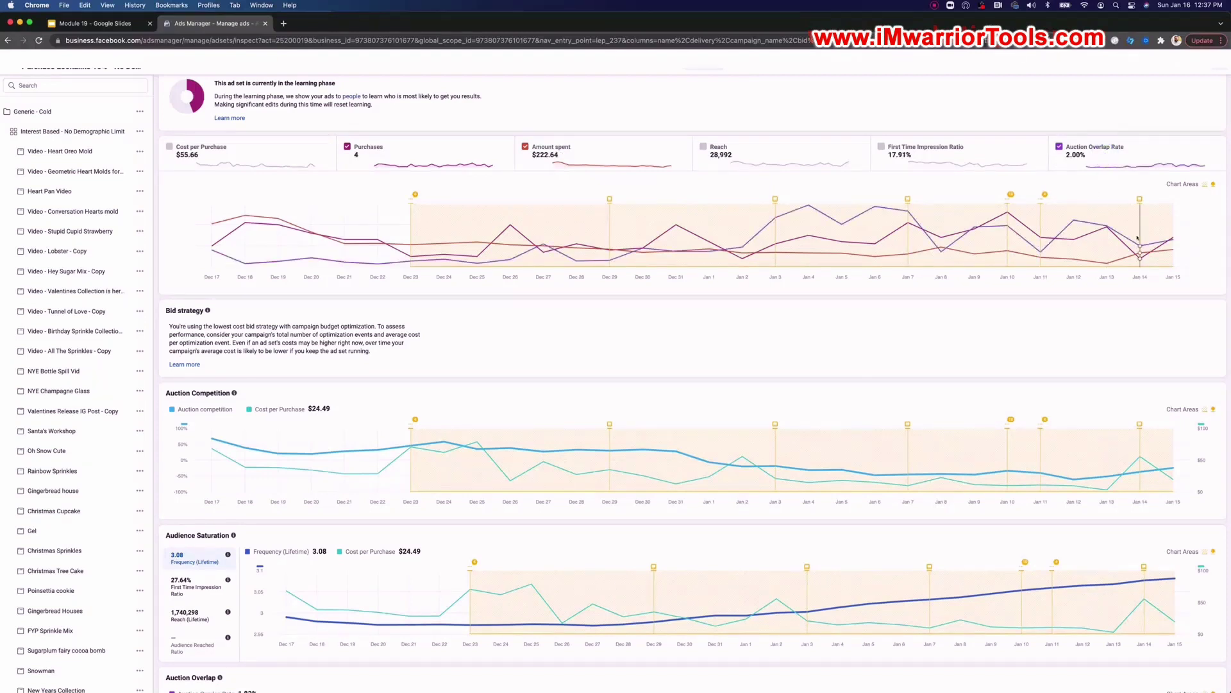
click(1098, 147)
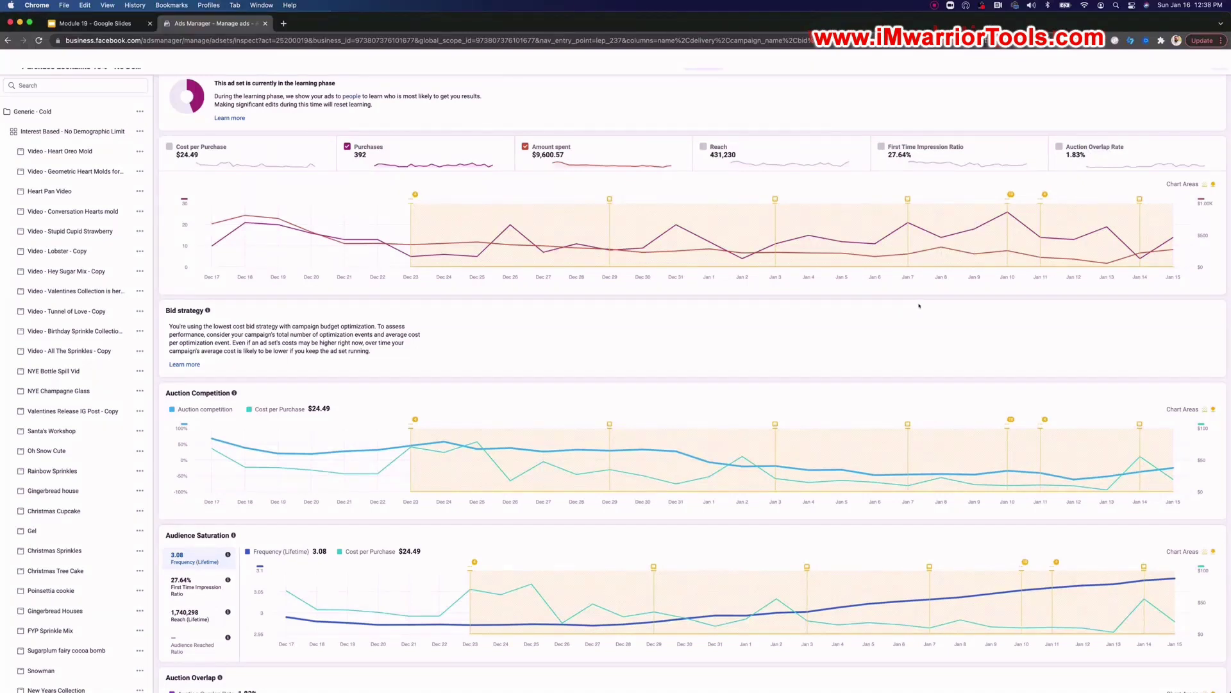
Examine the Purchase Lookalike ad set's auction competition, lifetime frequency, First Time Impression Ratio and auction overlap, and close the inspection view
scroll(919, 306, down, 2)
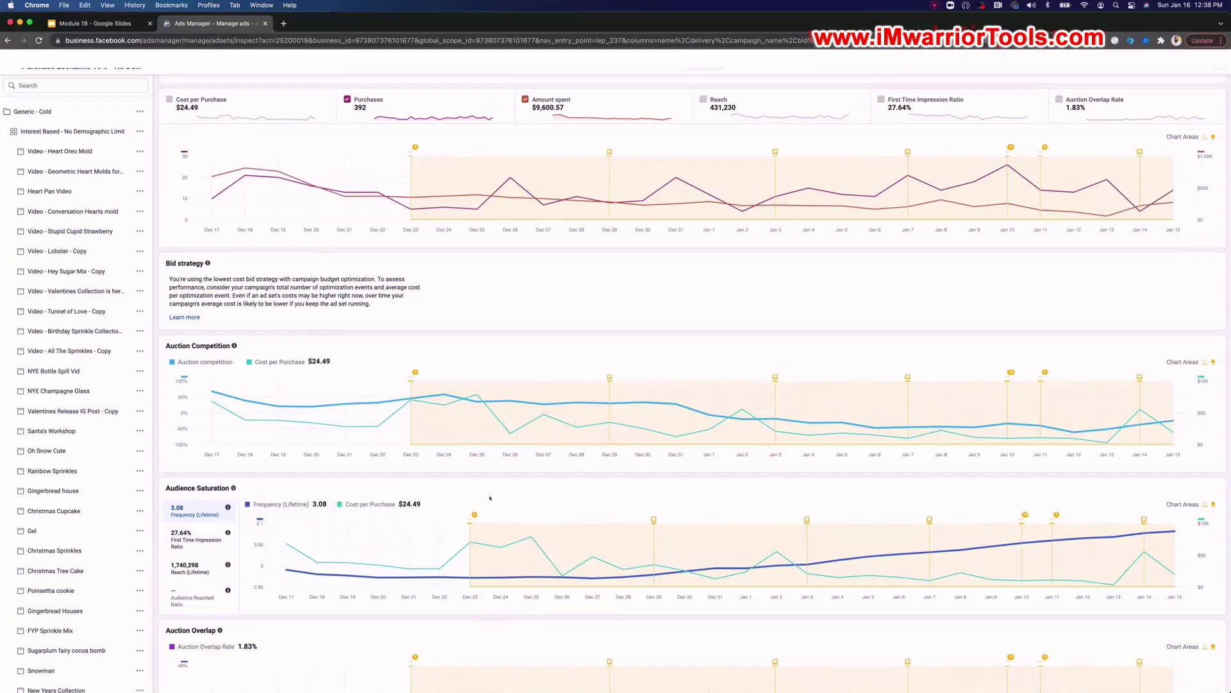
scroll(813, 521, down, 1)
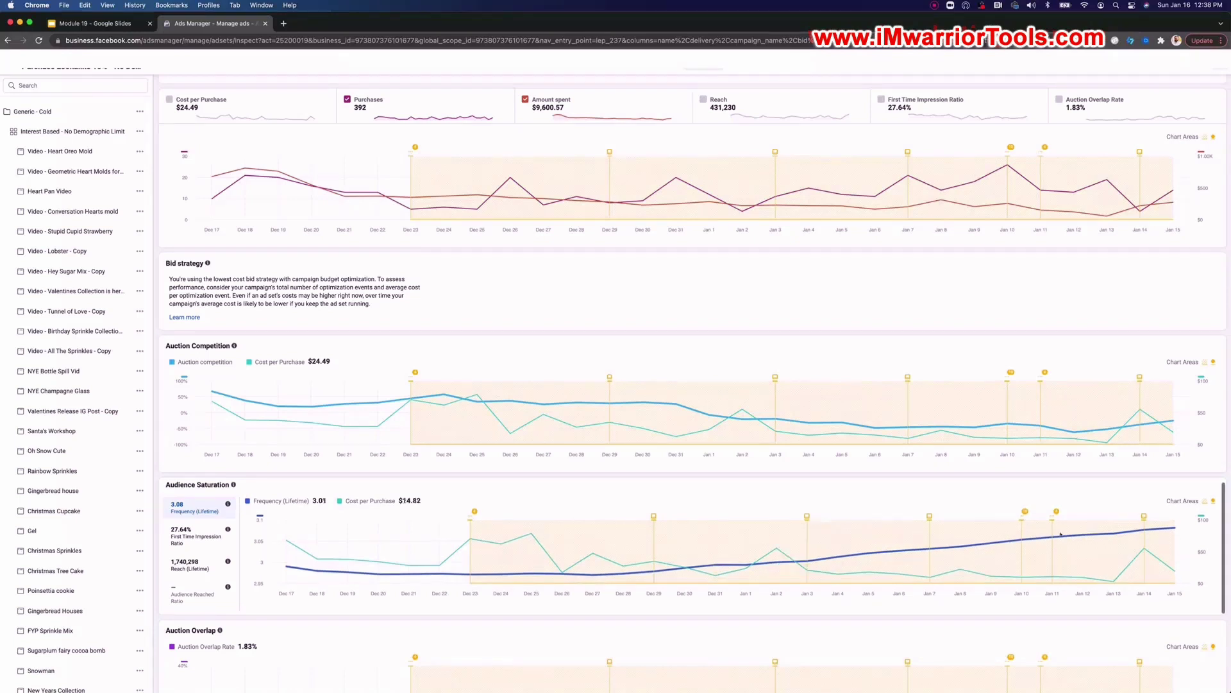
scroll(1159, 535, down, 1)
scroll(1160, 534, up, 1)
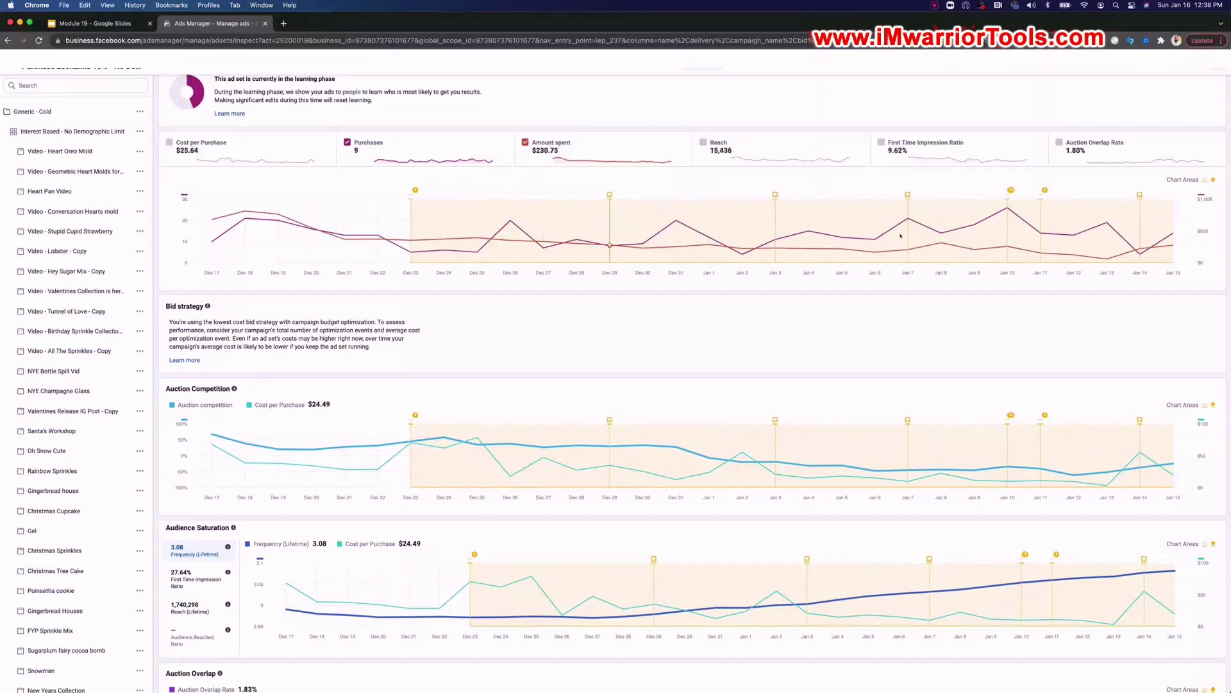
scroll(905, 250, down, 5)
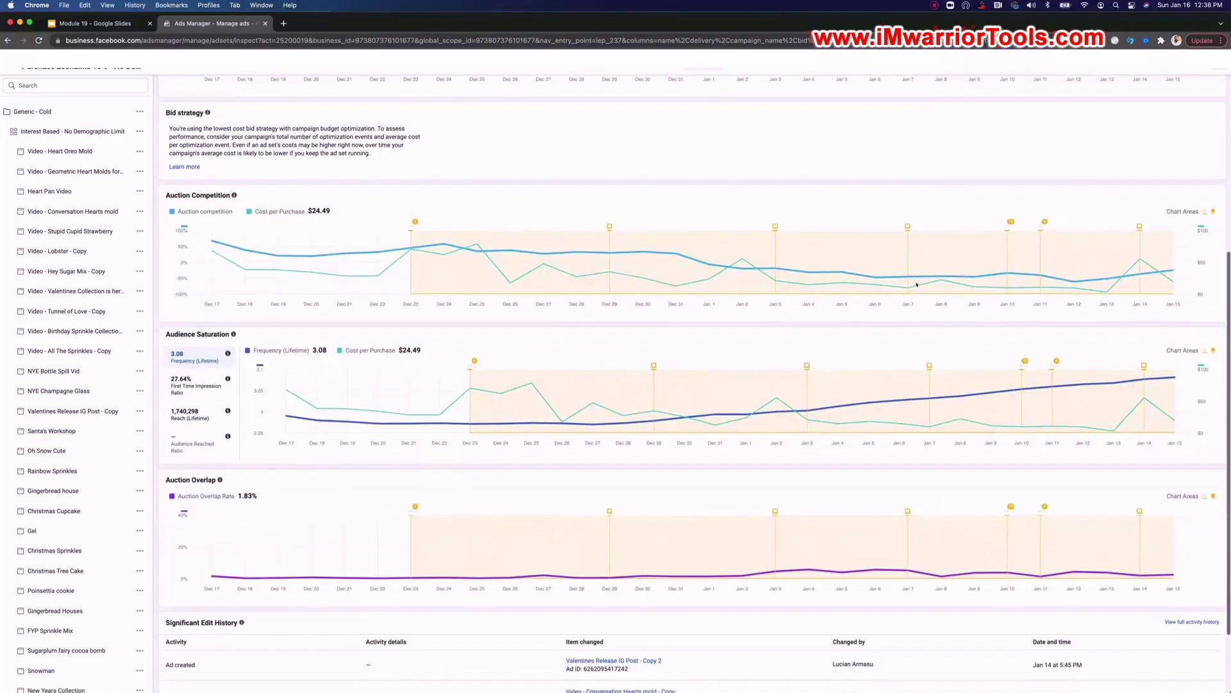
click(177, 383)
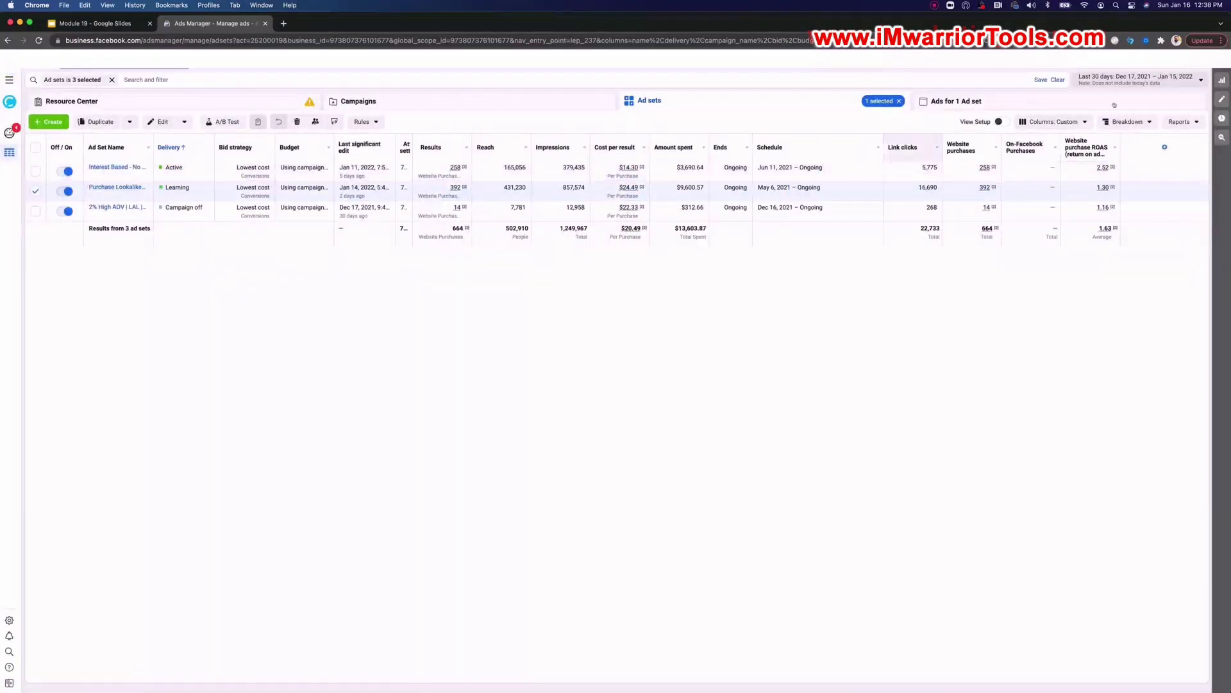
Compare the ad sets' results for the last 7 days with those for Jan 2 to Jan 8, 2022
click(1131, 75)
click(1171, 151)
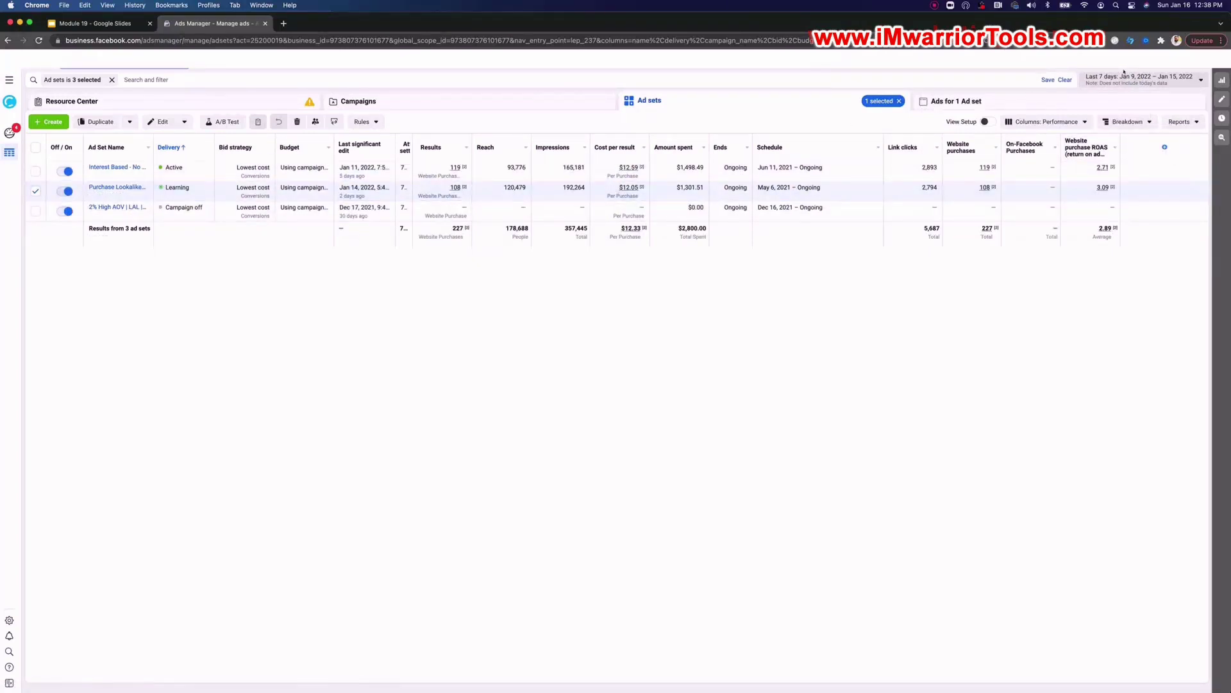
click(1128, 77)
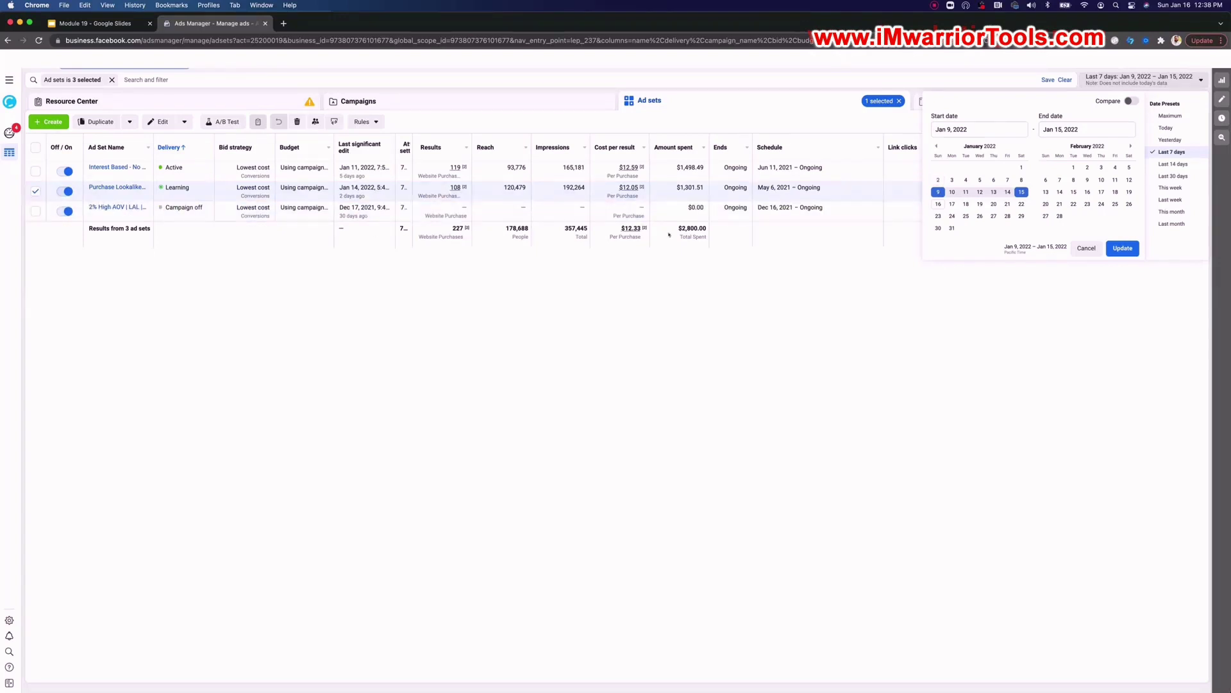
click(938, 179)
click(1021, 180)
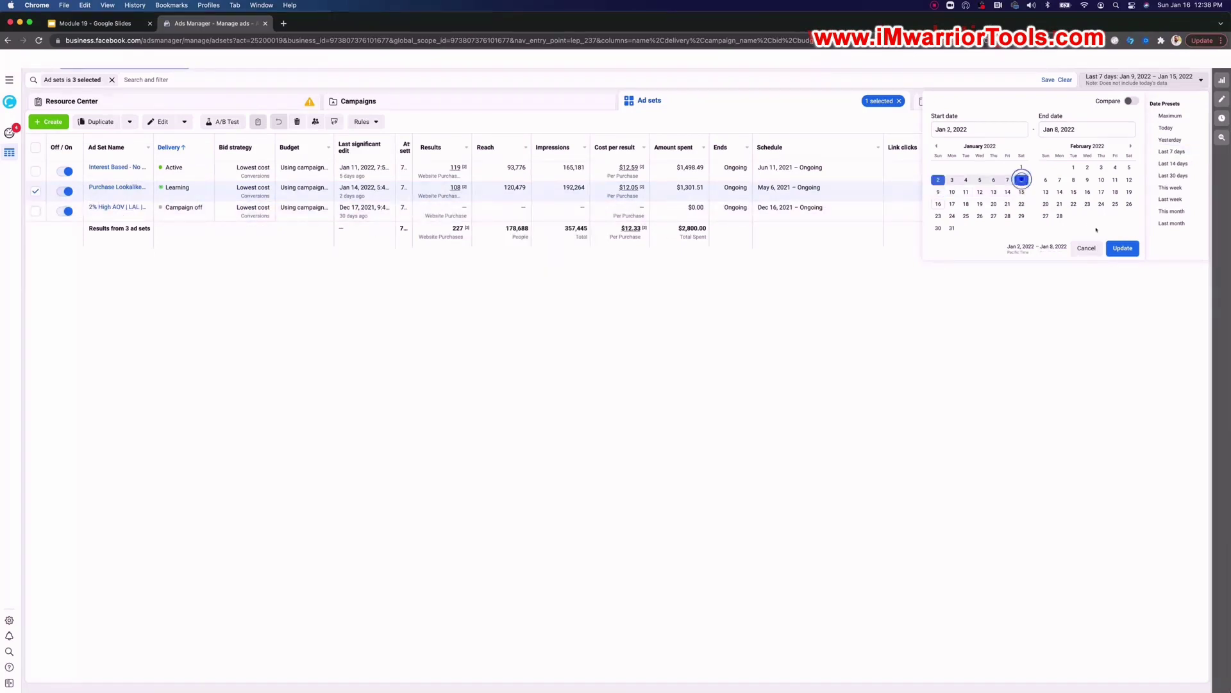
click(1121, 248)
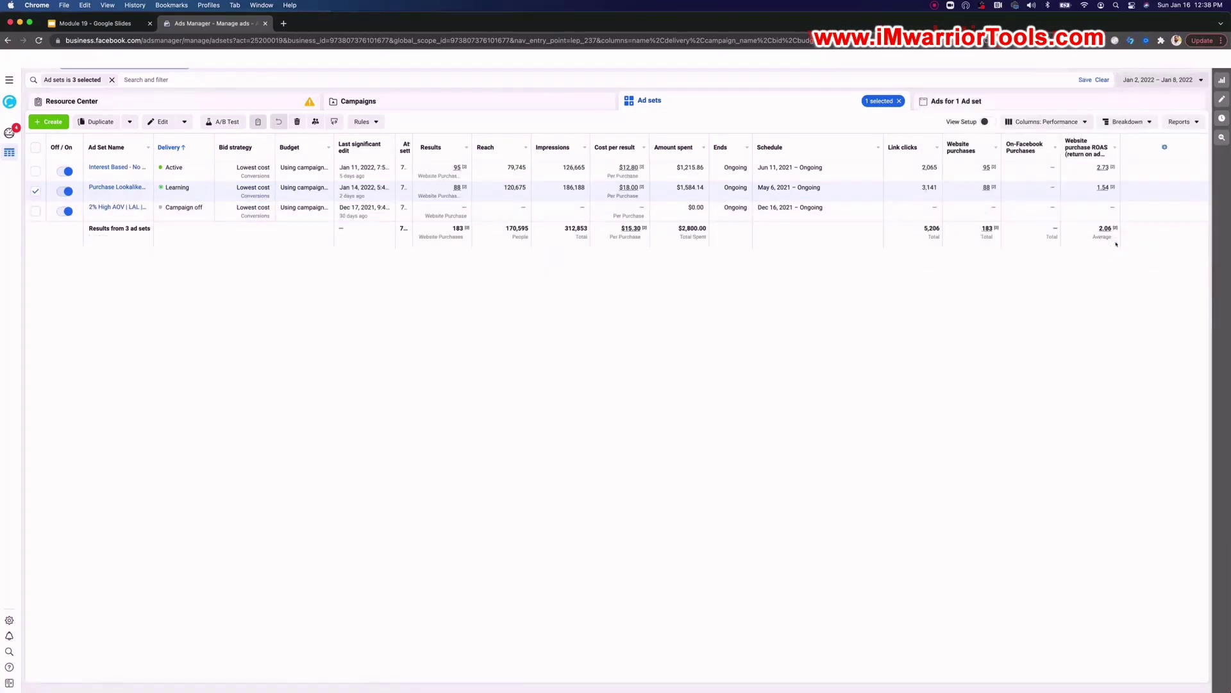
View the ad sets' results for Jan 9 to Jan 15, 2022
click(1157, 79)
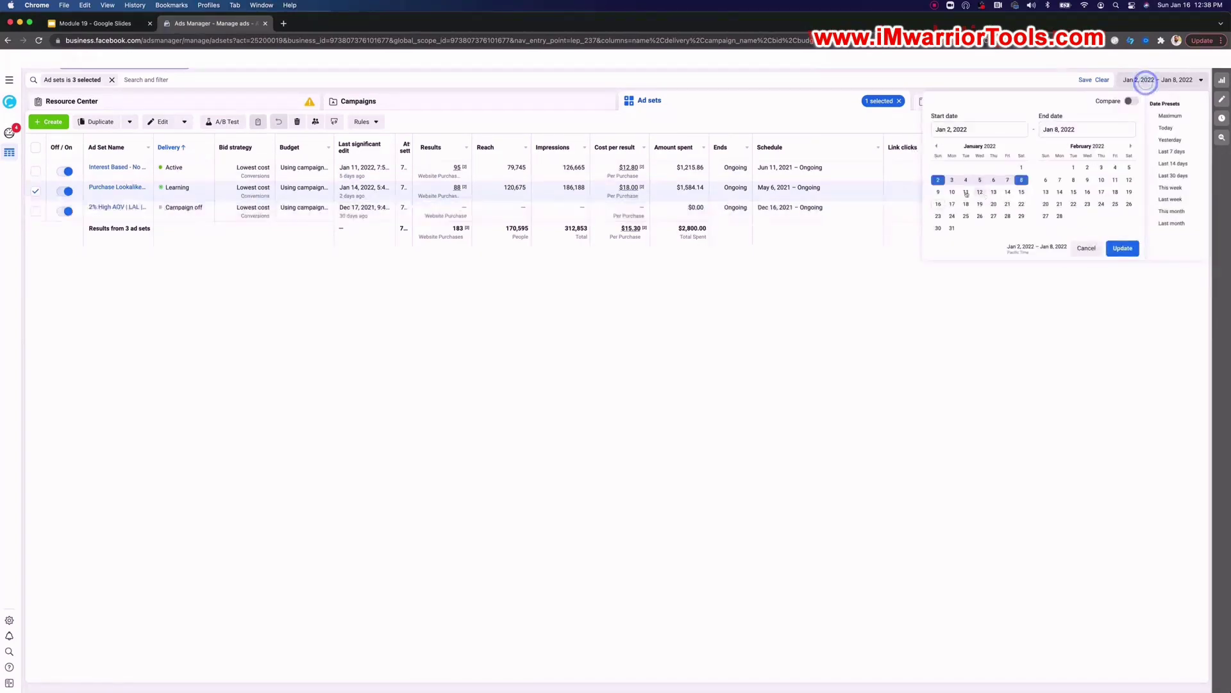
click(938, 192)
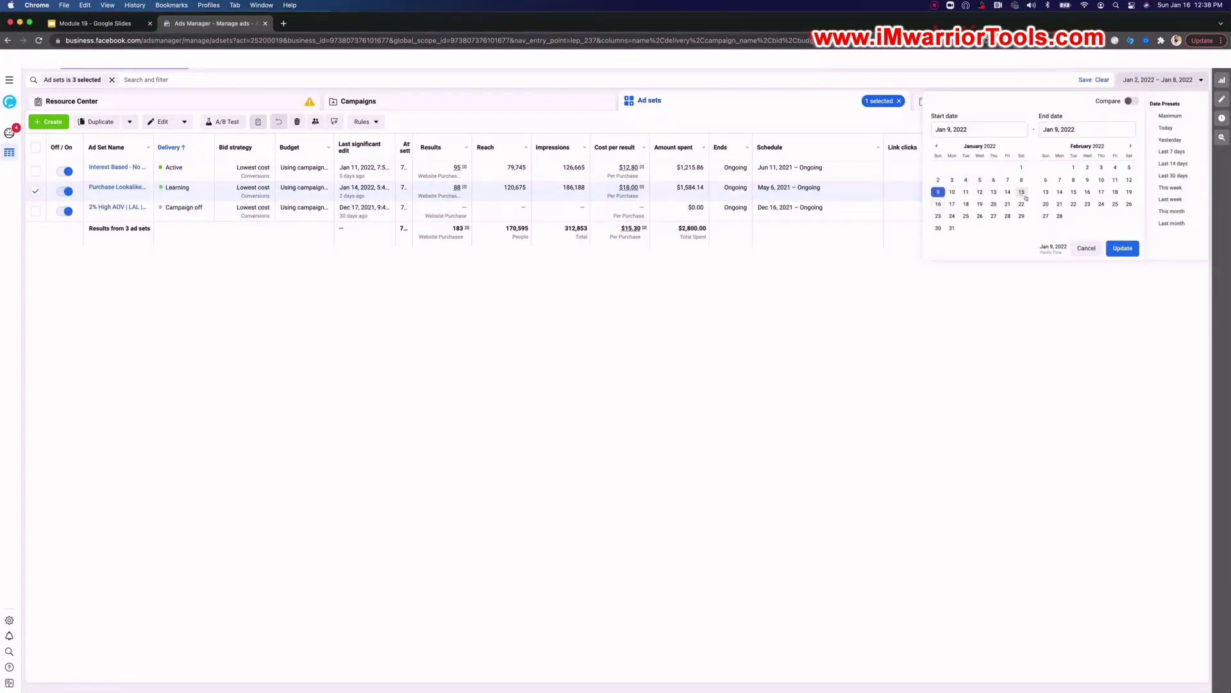
click(1021, 191)
click(1122, 247)
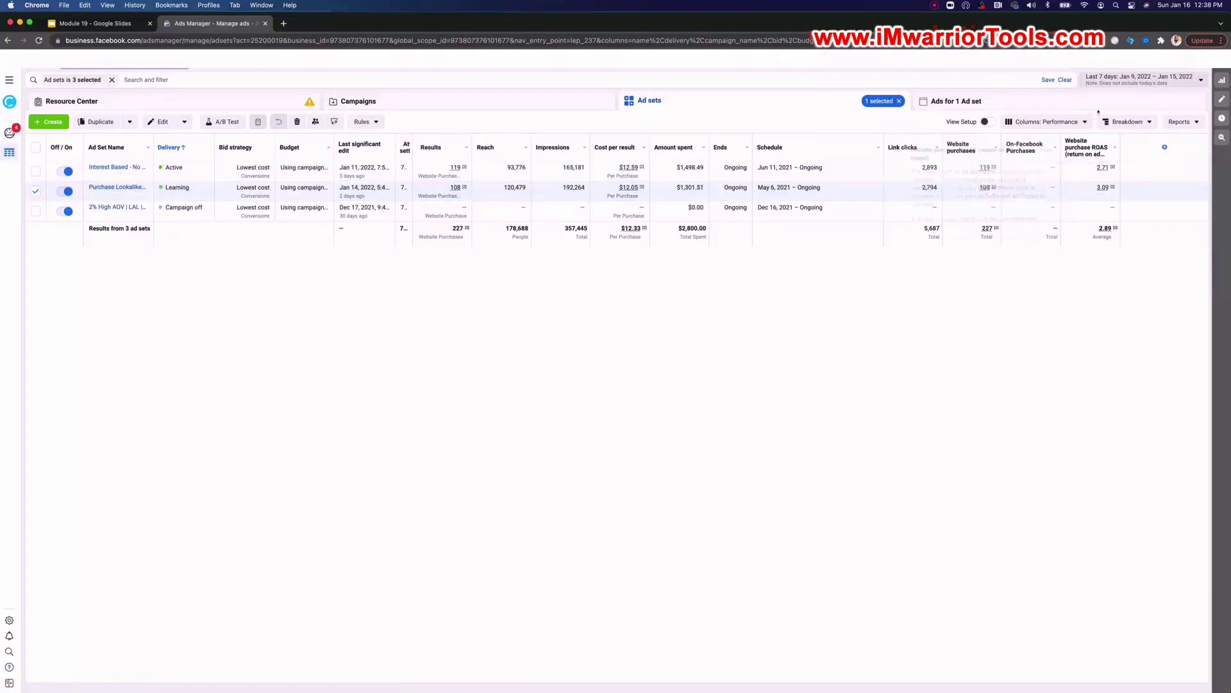
click(1116, 78)
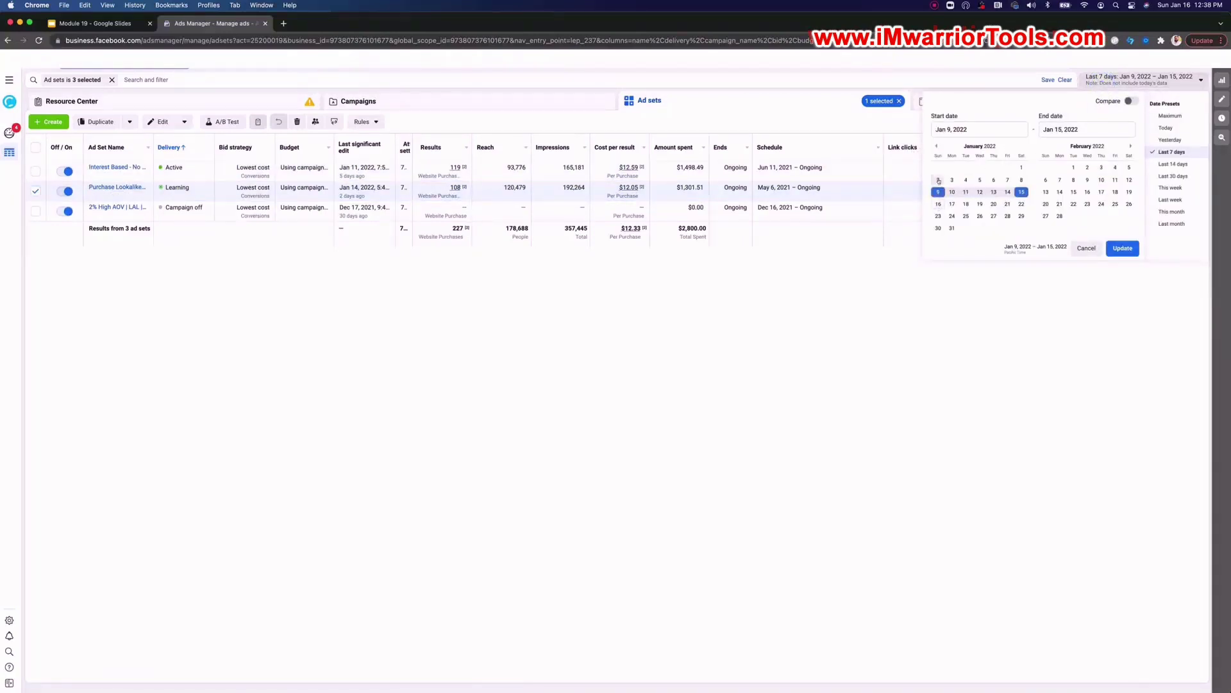
click(1021, 180)
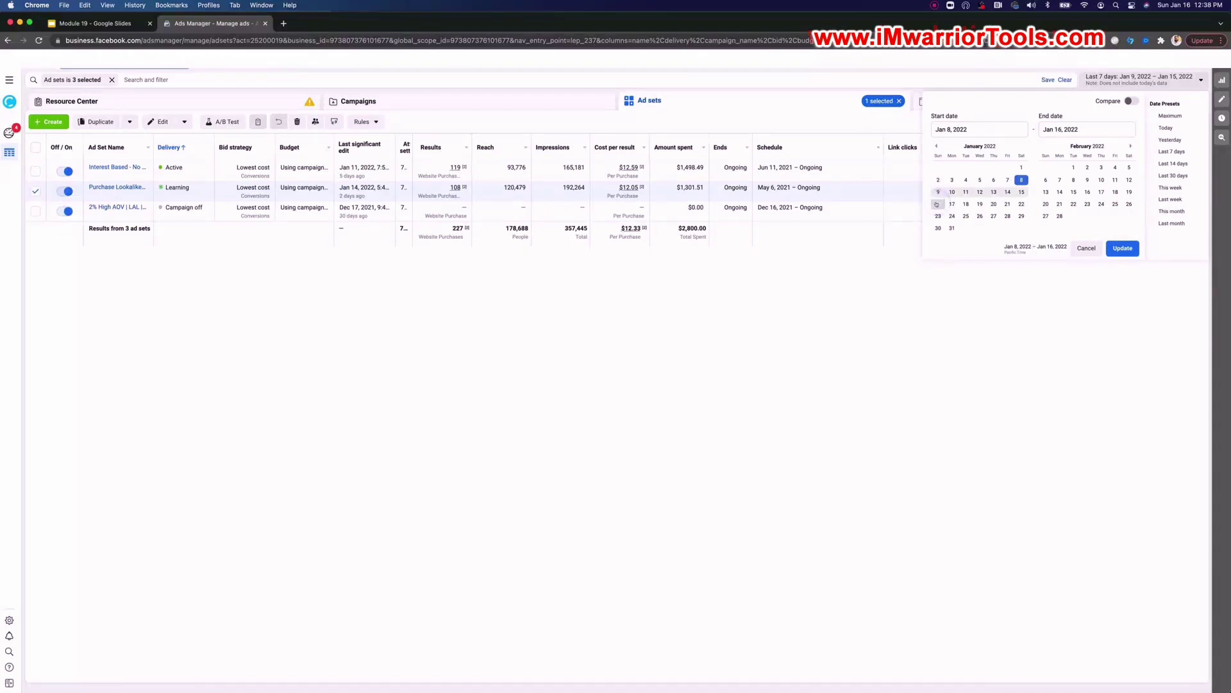
click(938, 203)
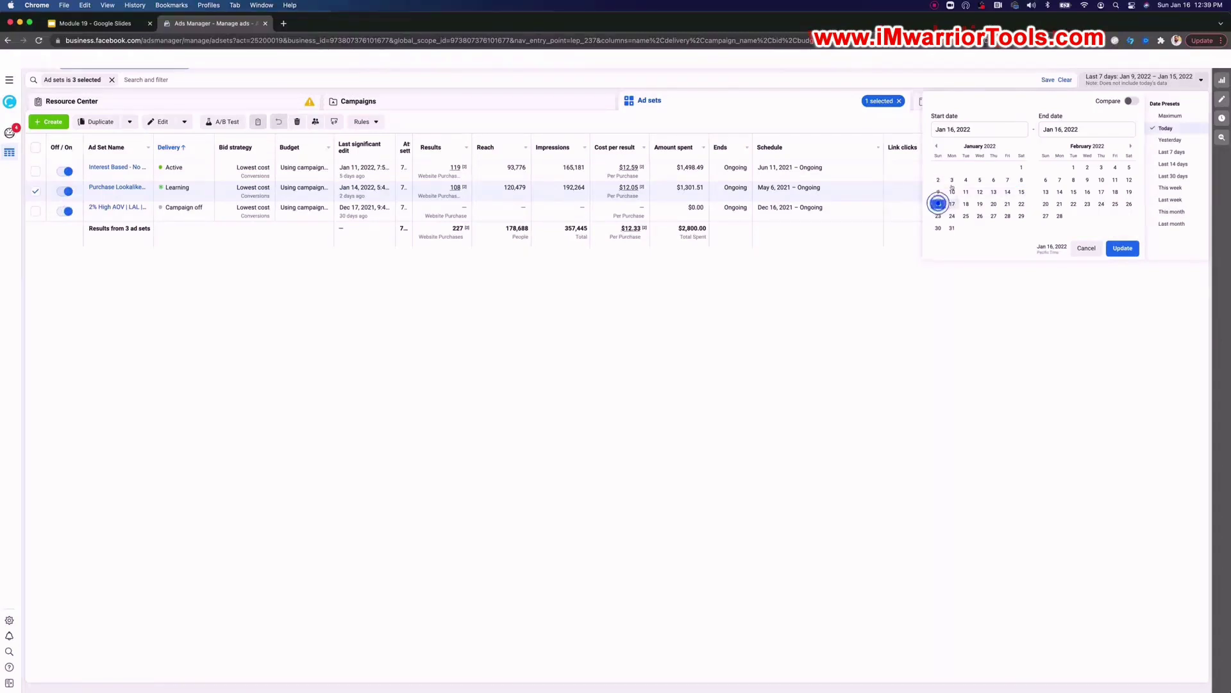
click(1084, 247)
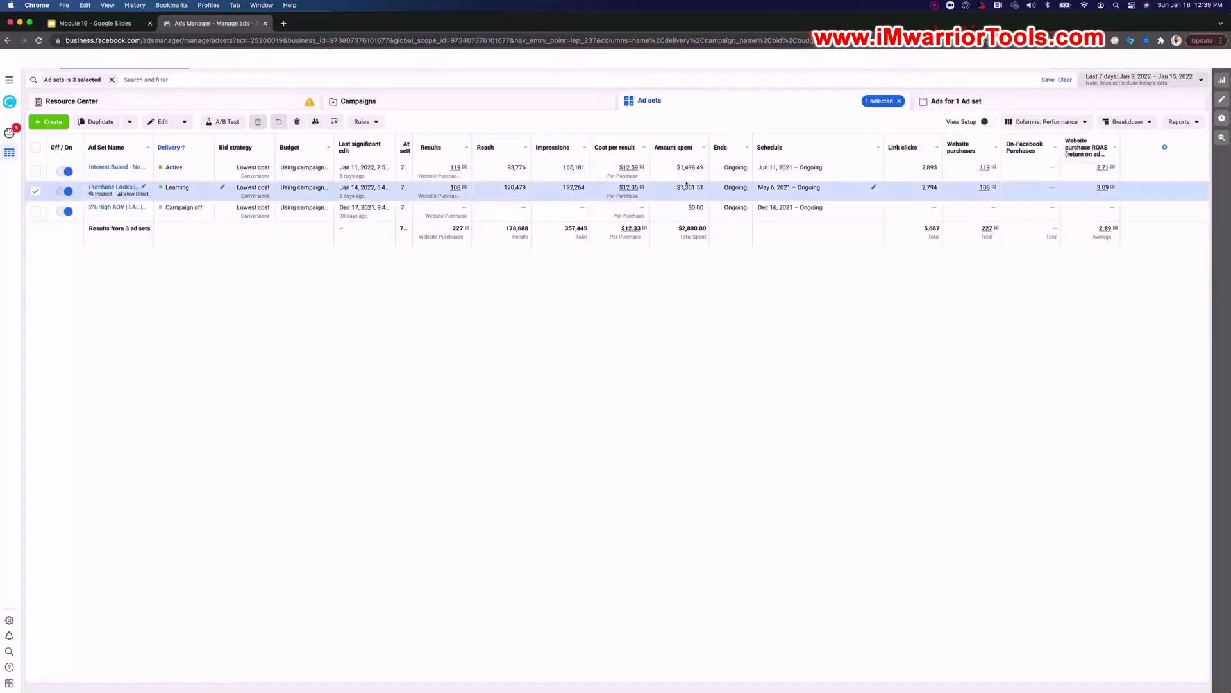
Check the ad sets' results for Jan 1 to Jan 16, 2022, and set the date range to the last 30 days
click(1140, 80)
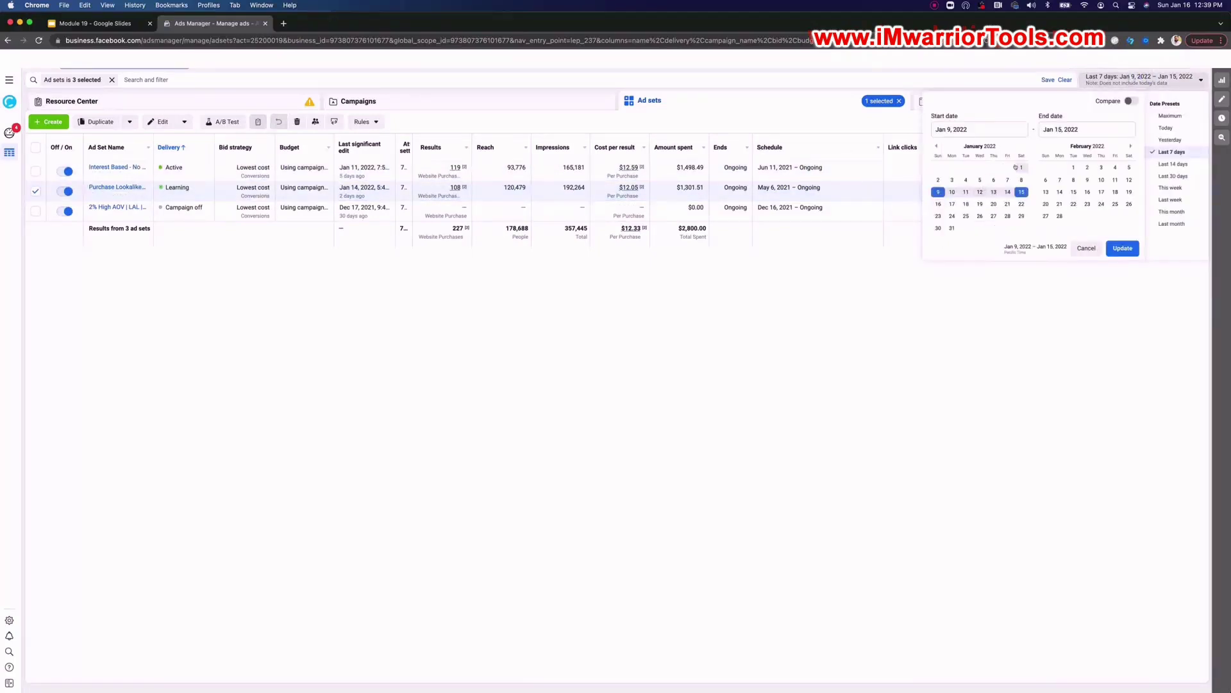
click(1019, 167)
click(937, 204)
click(1122, 247)
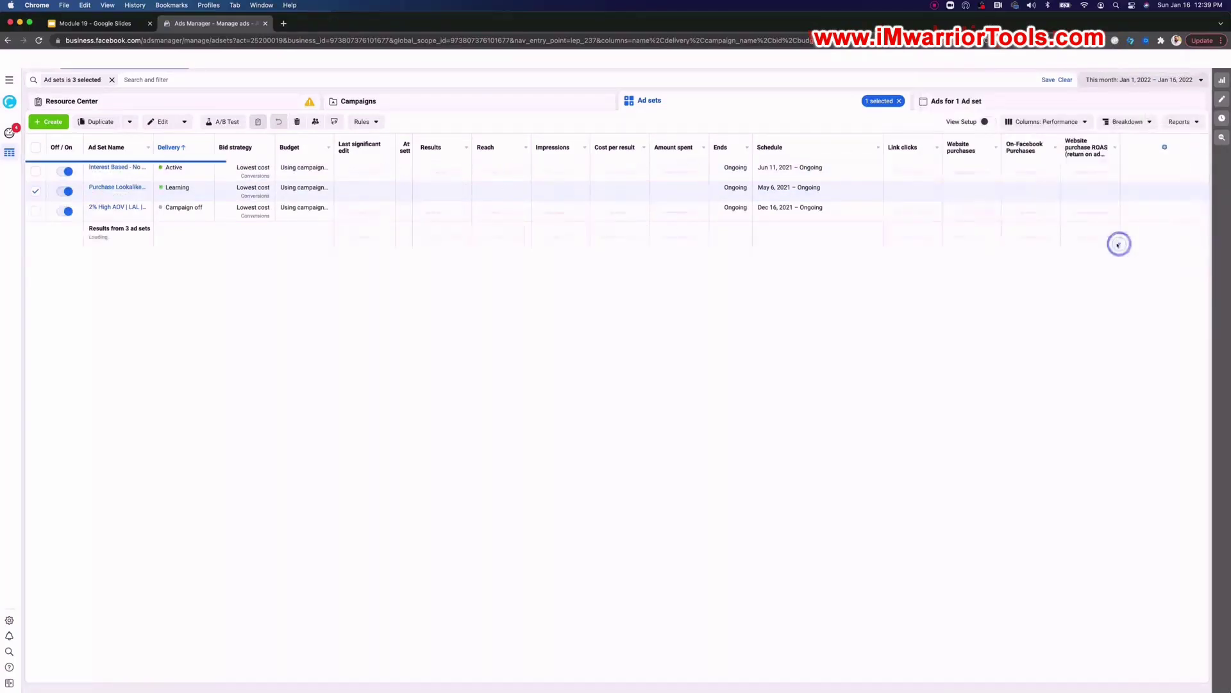
click(607, 211)
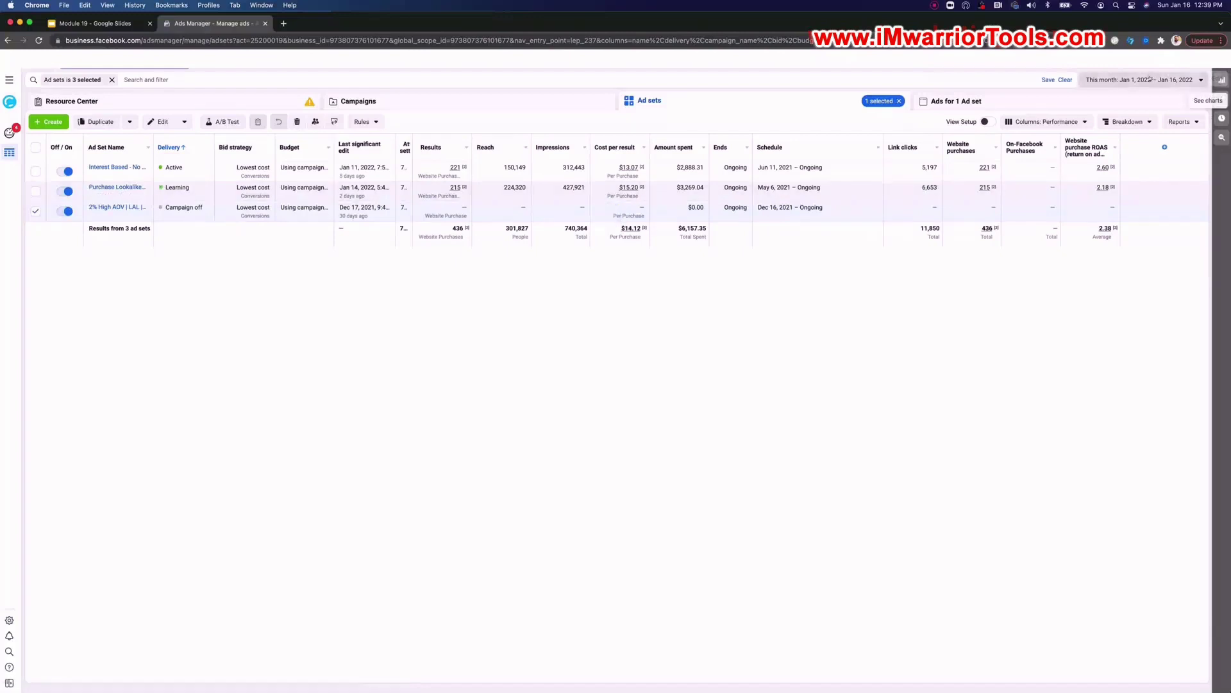
click(1149, 80)
click(1173, 175)
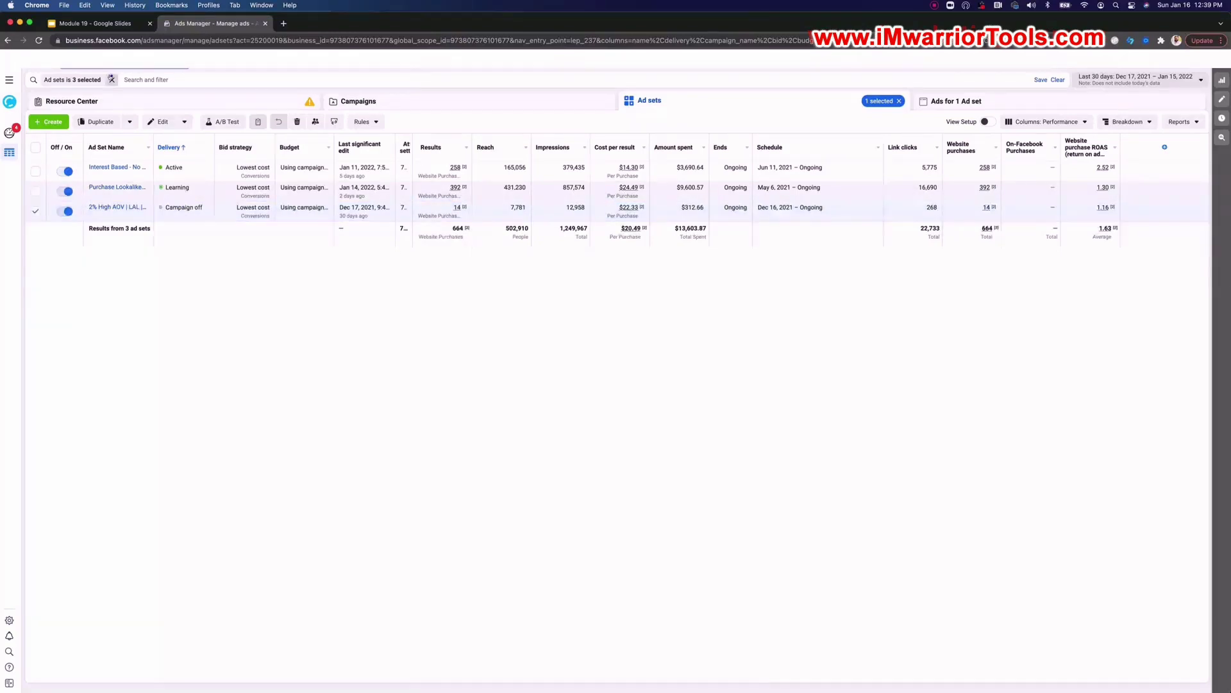
Replace the current ad set filter with one showing only the ATC - 30 Days, Engagers and Site Visitors ad sets
click(112, 80)
click(298, 76)
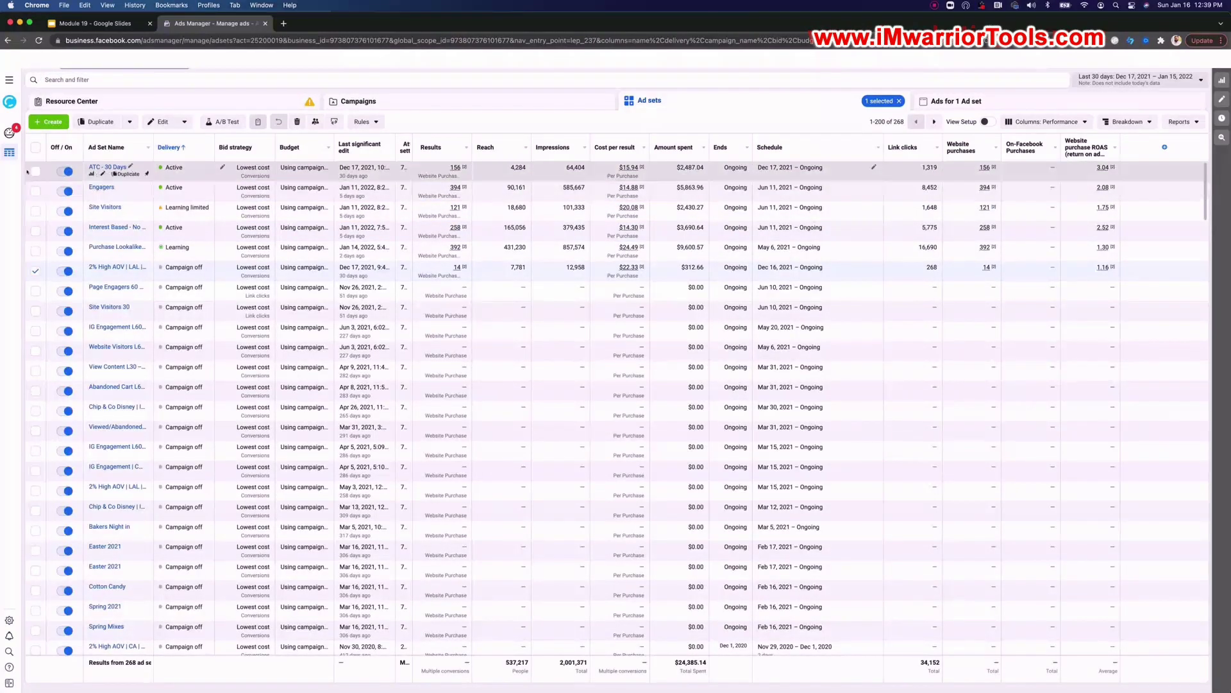
click(36, 211)
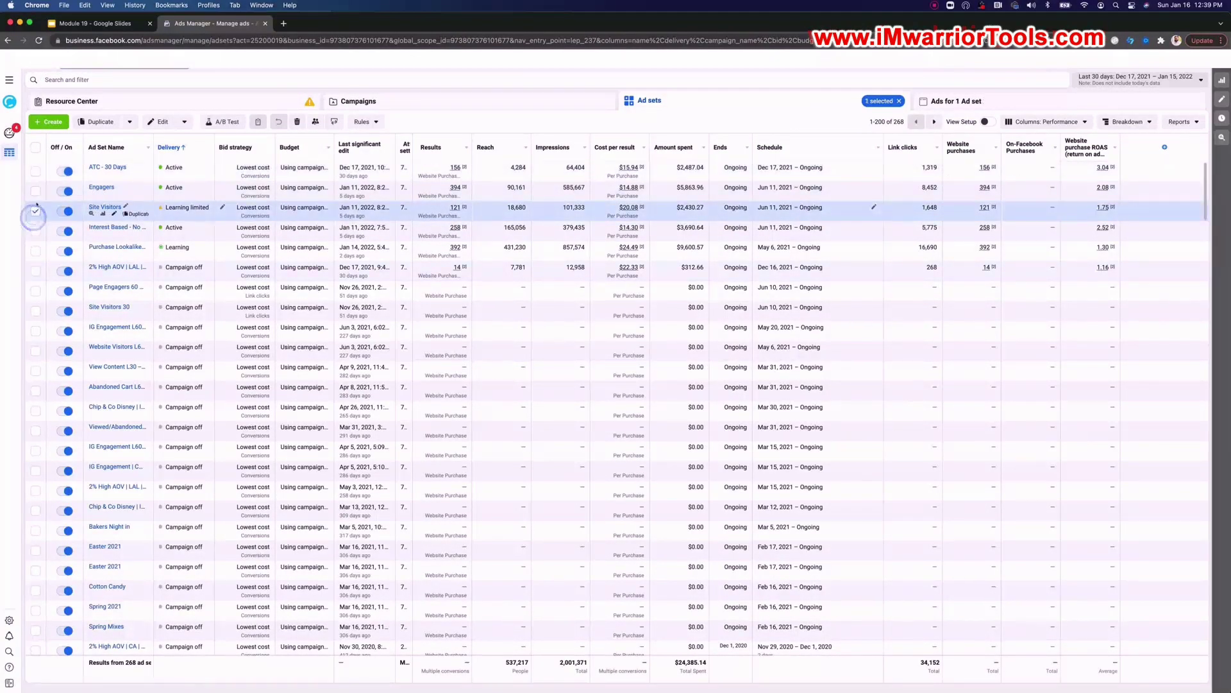
click(35, 191)
click(35, 170)
click(65, 79)
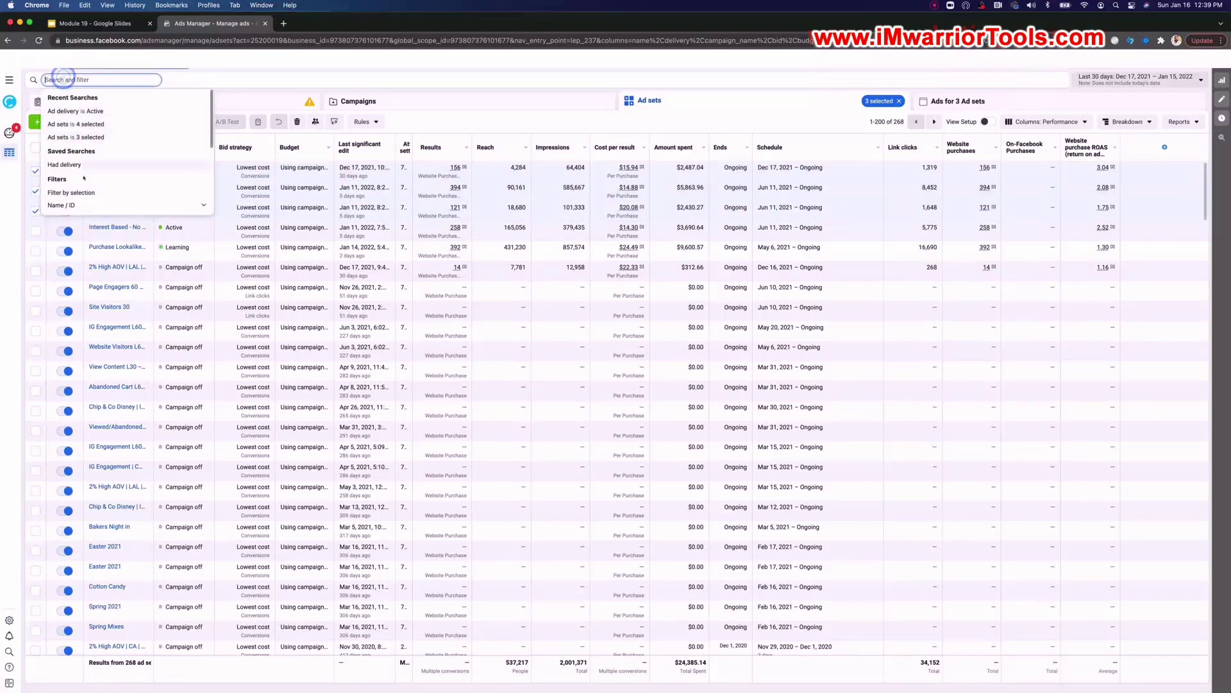
click(76, 186)
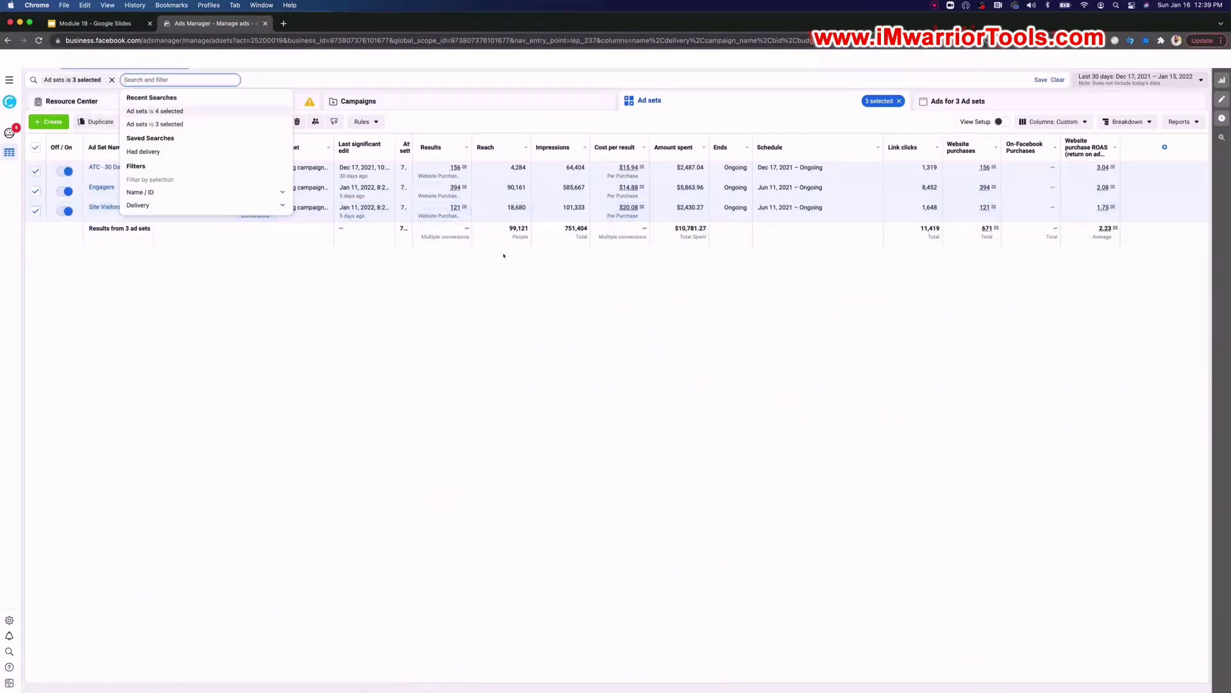
click(504, 254)
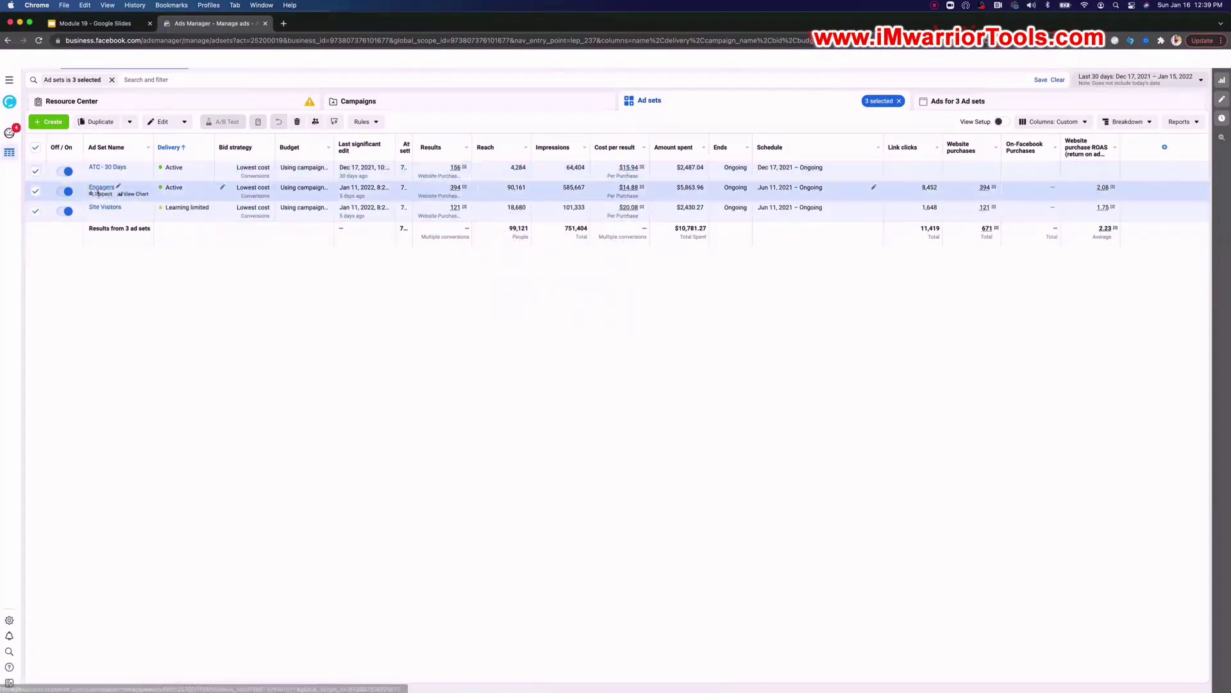
Inspect the Engagers ad set, compare Amount spent and Purchases with Cost per Purchase on its chart, and leave only Purchases plotted
click(93, 193)
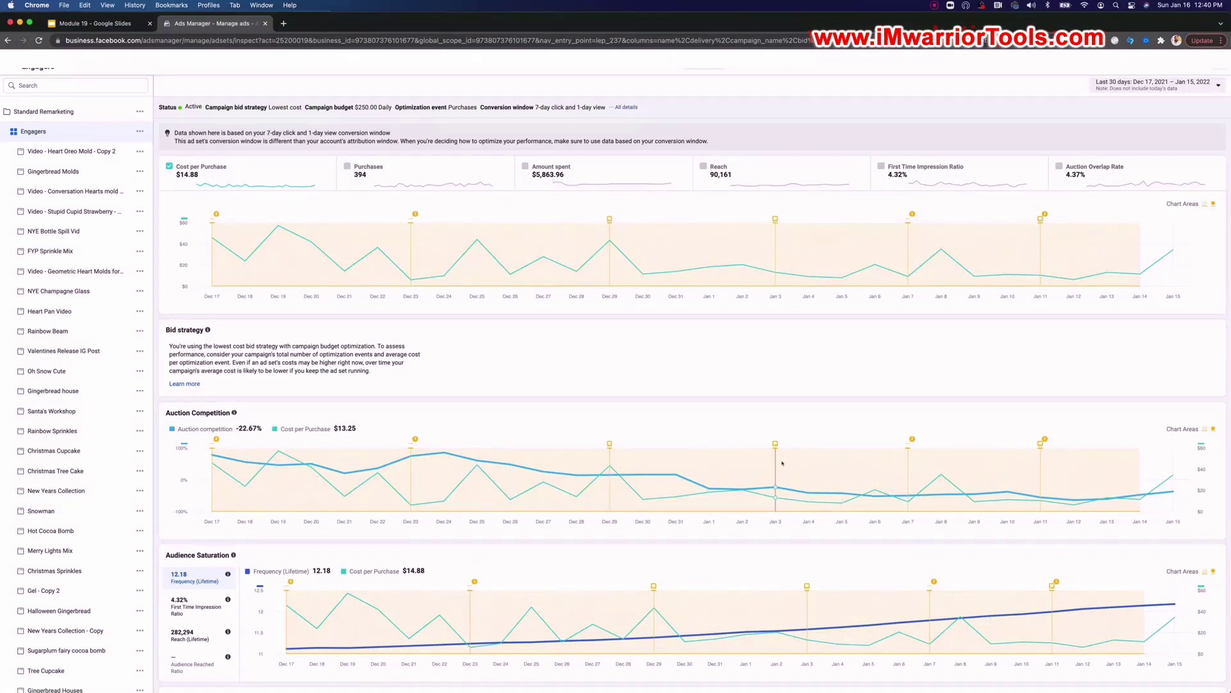
click(587, 173)
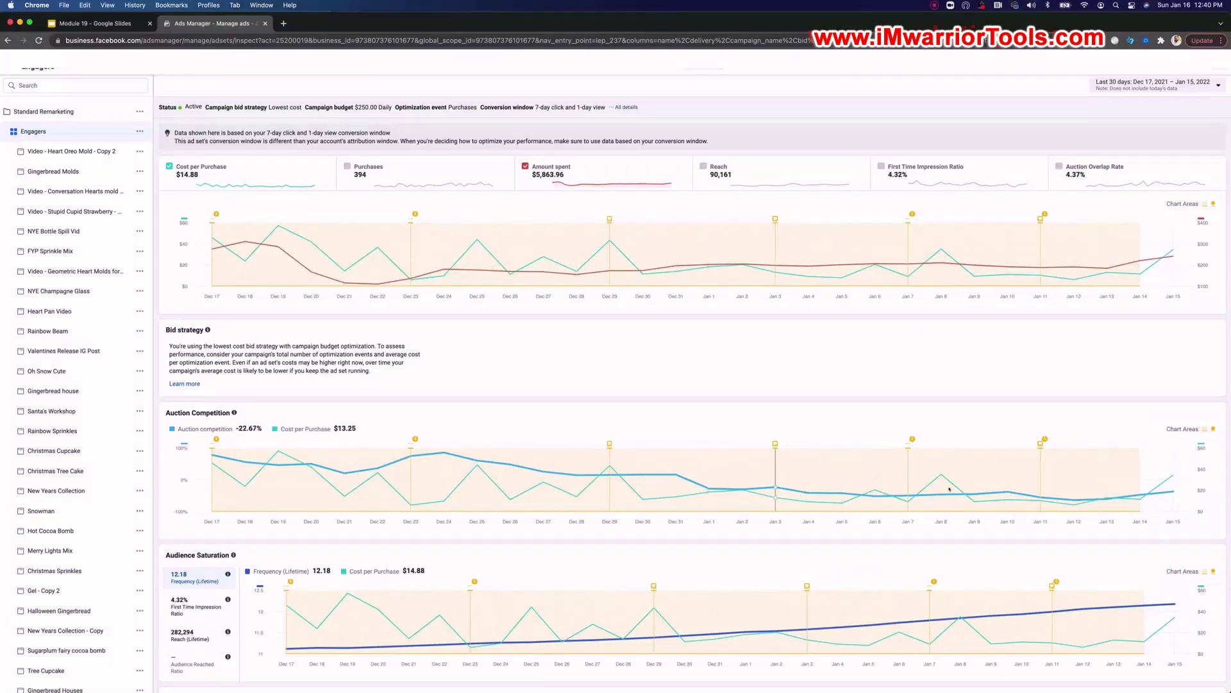
click(403, 181)
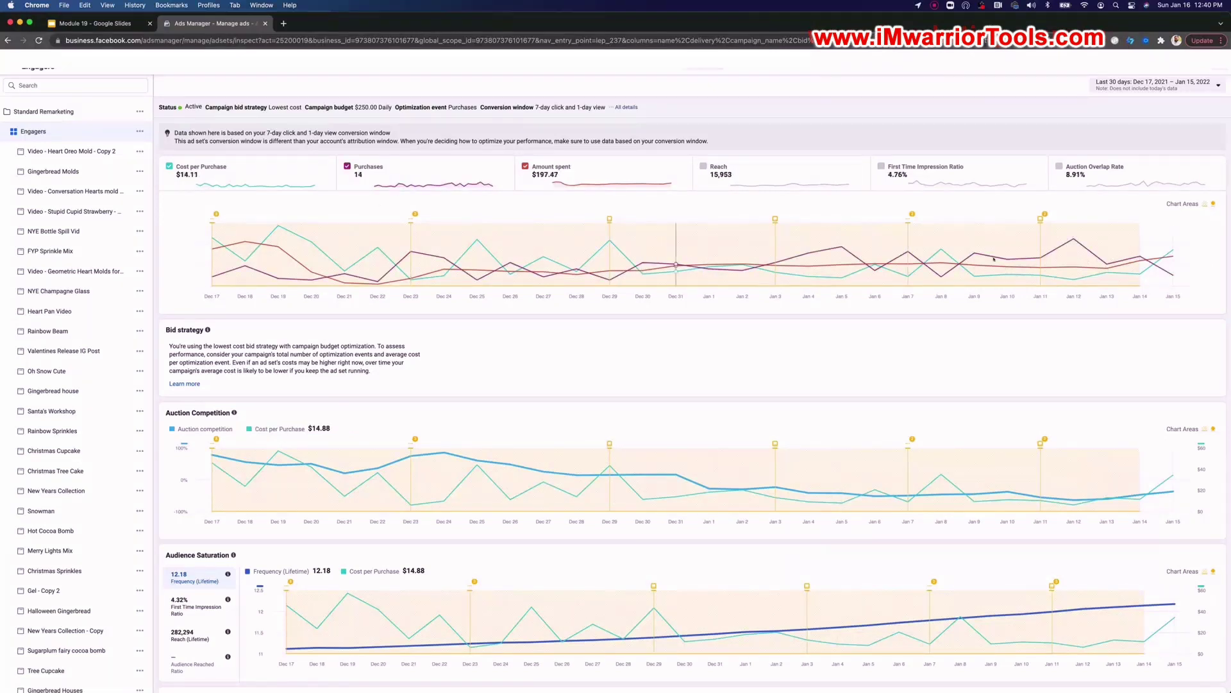
click(189, 168)
click(580, 168)
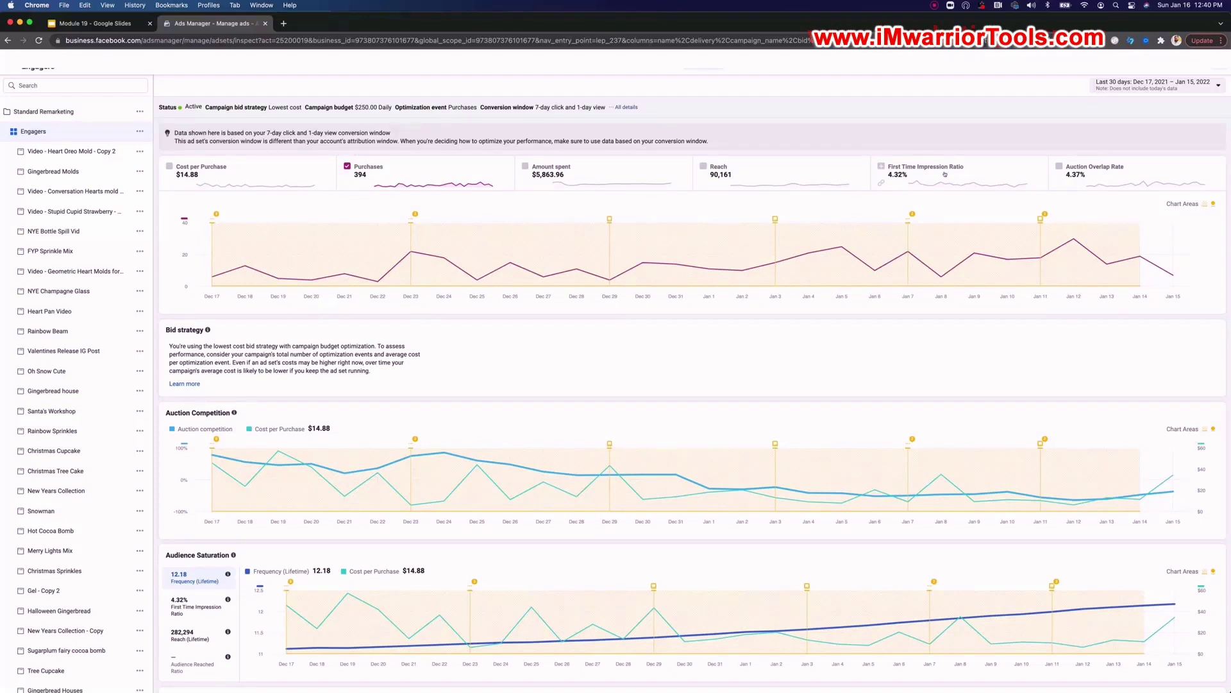
Examine the Engagers ad set's purchase trend and chart edit markers against its auction competition, audience saturation and auction overlap
scroll(374, 534, down, 3)
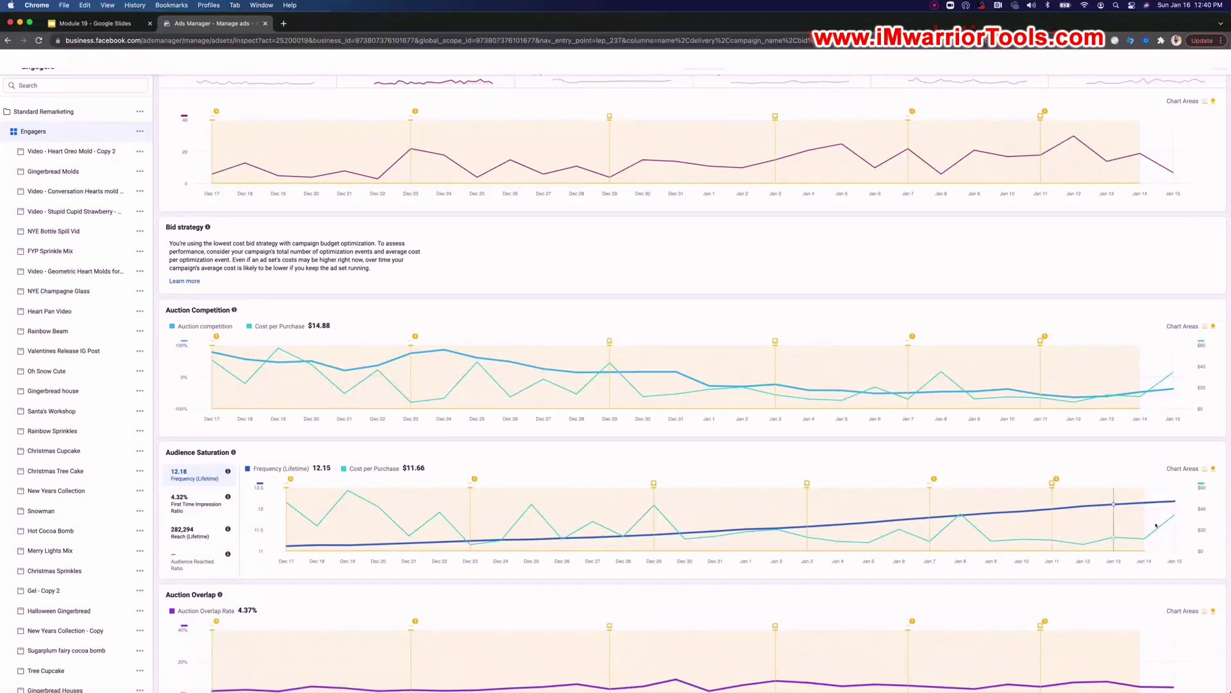
scroll(1020, 528, down, 1)
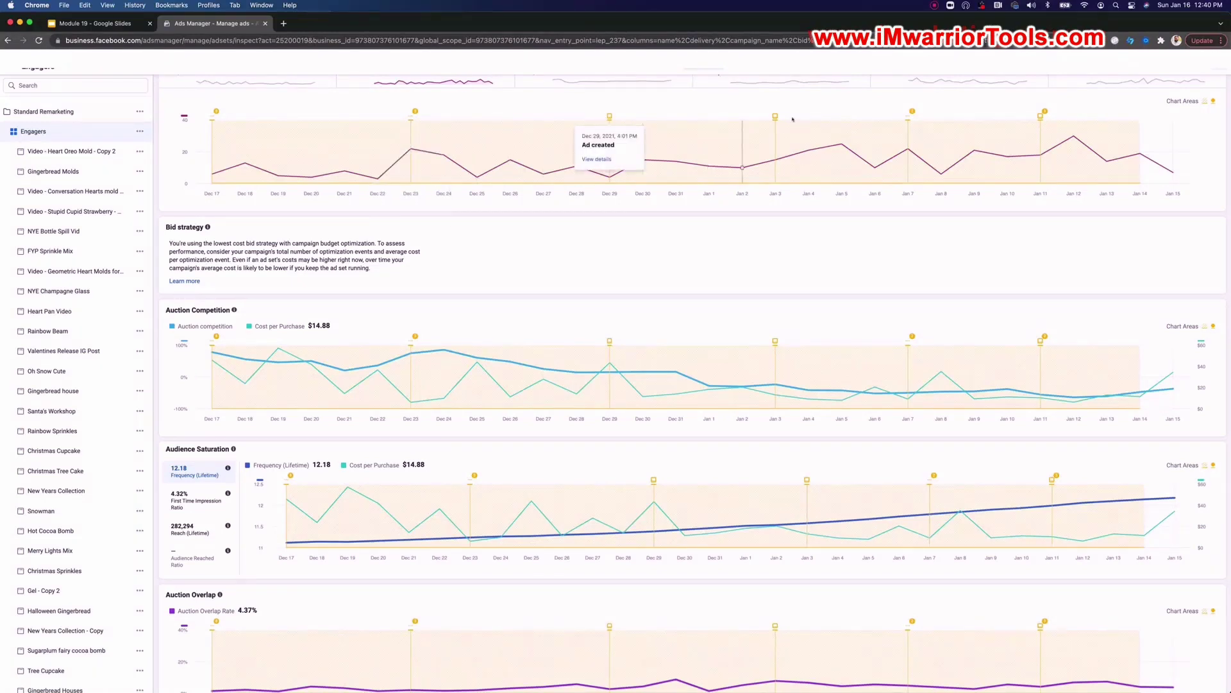
mouse_move(774, 117)
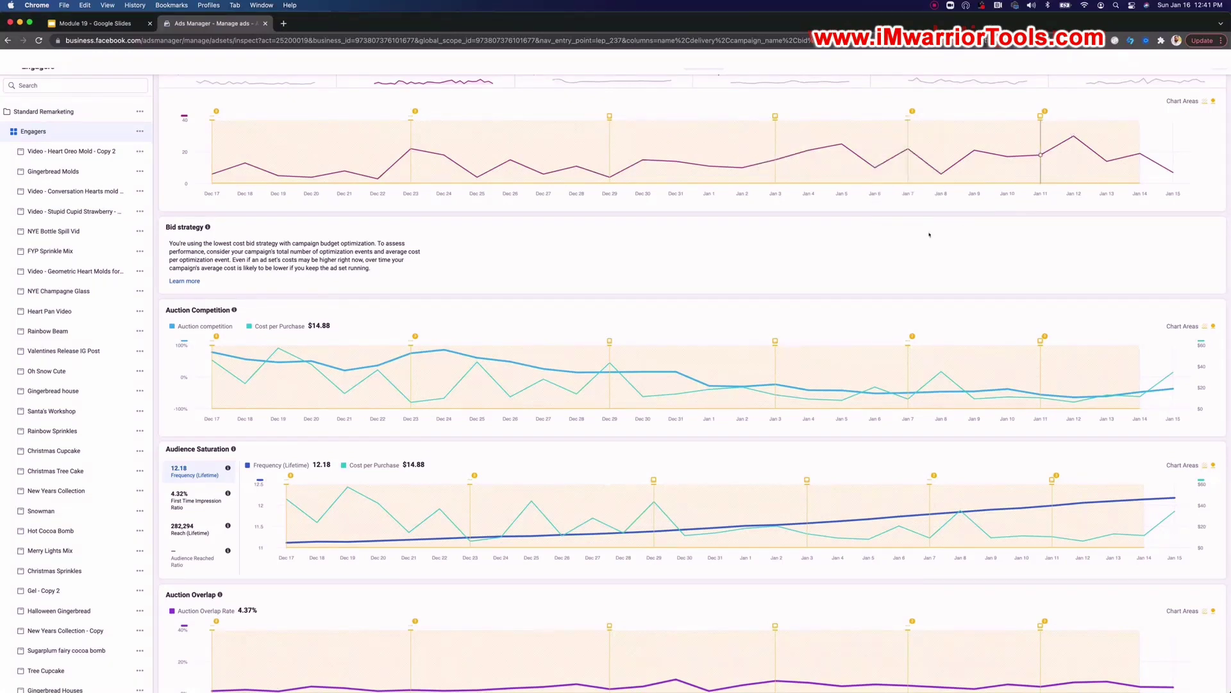
scroll(442, 263, down, 2)
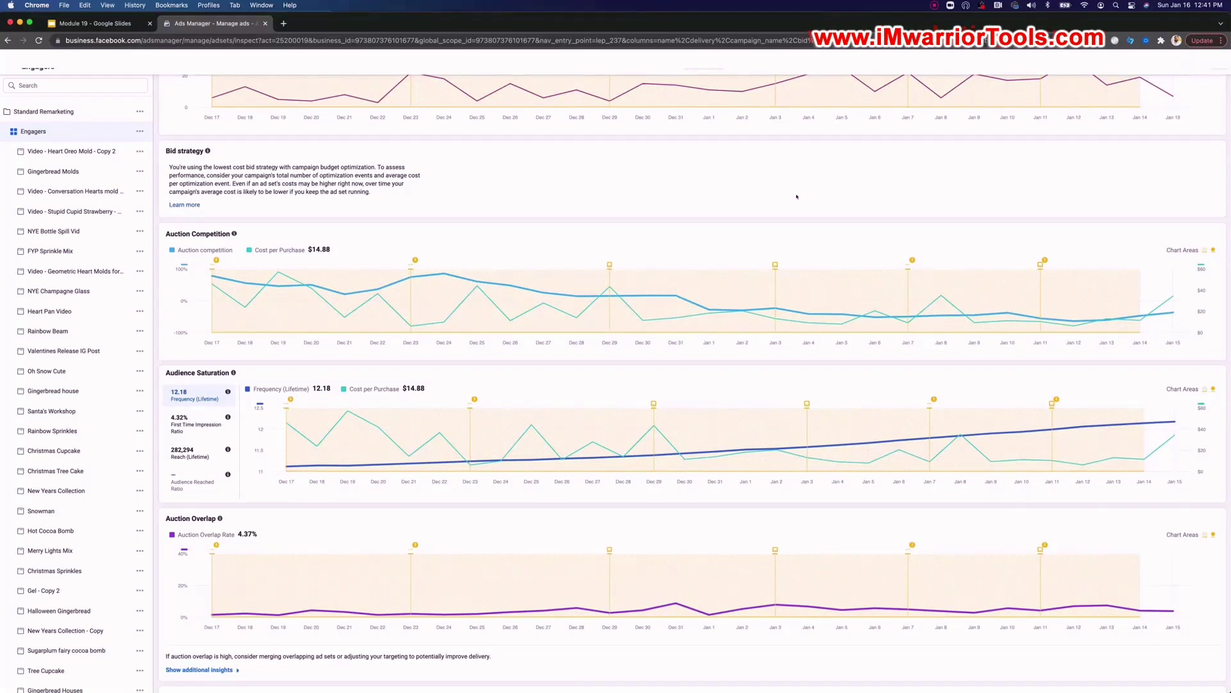
scroll(646, 368, down, 2)
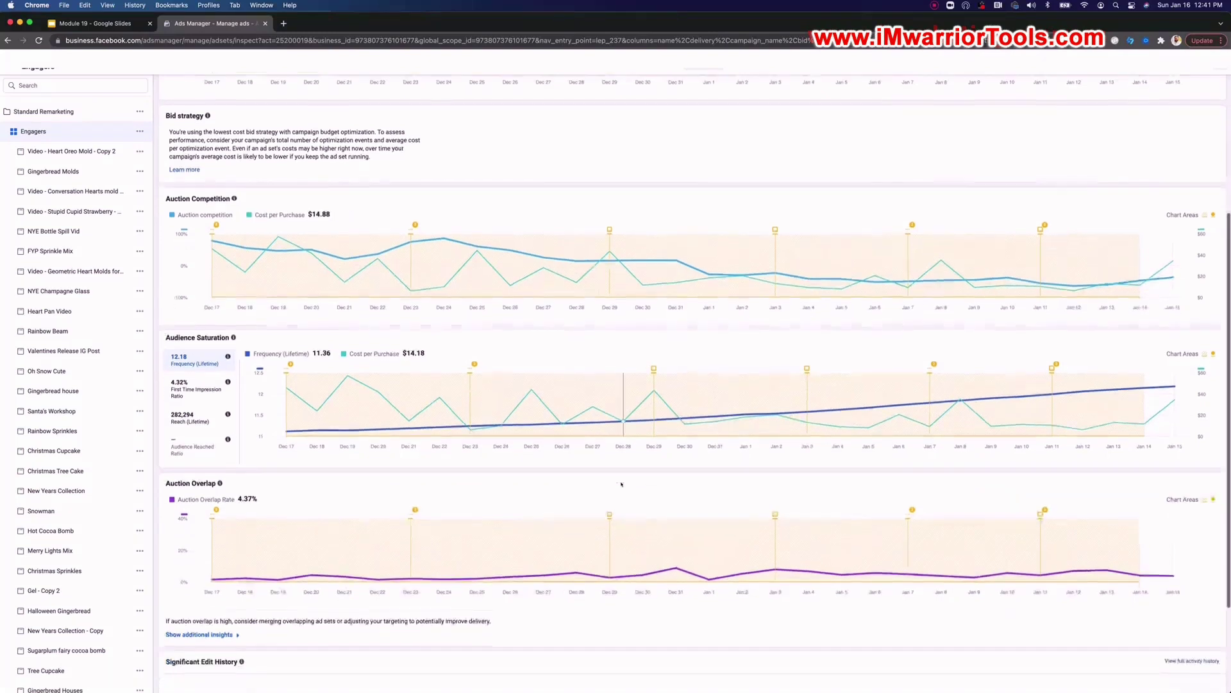
scroll(641, 513, up, 2)
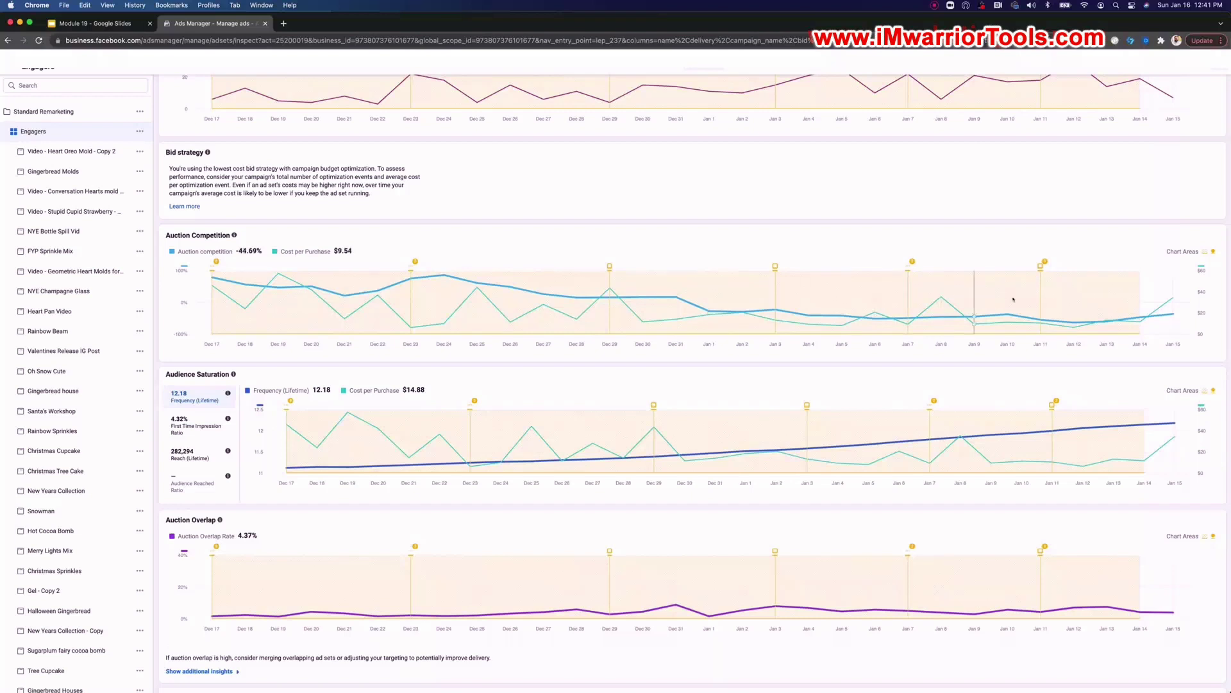
scroll(1111, 302, up, 3)
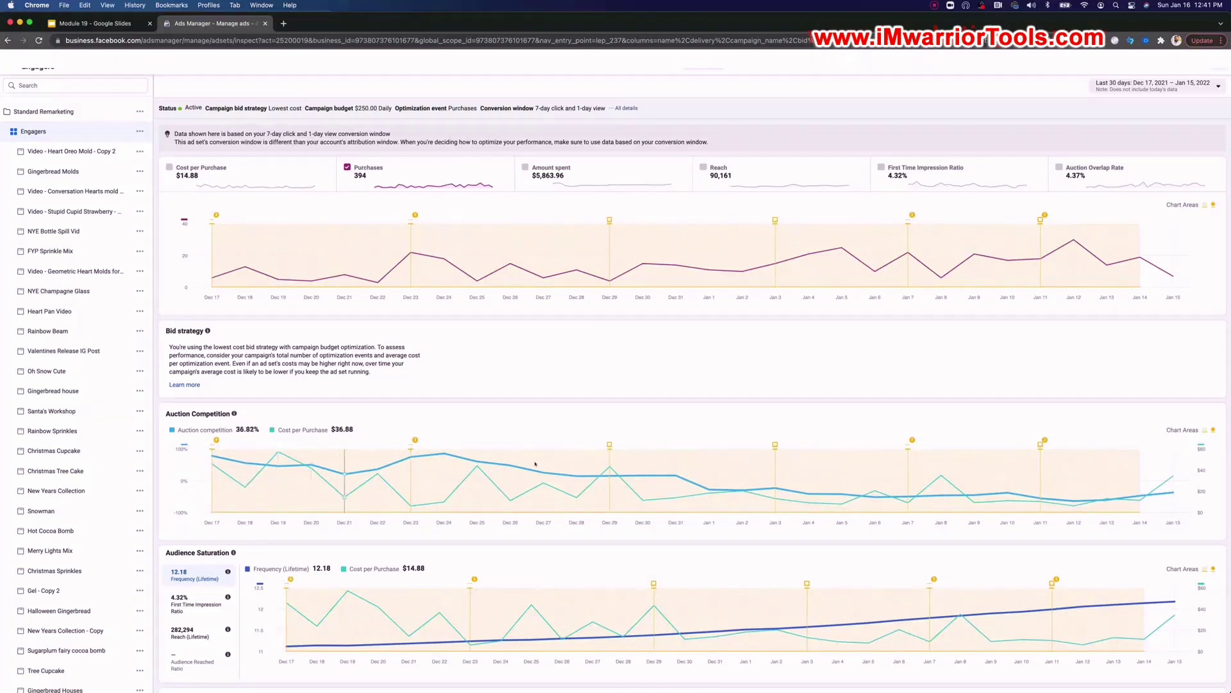
scroll(463, 470, down, 2)
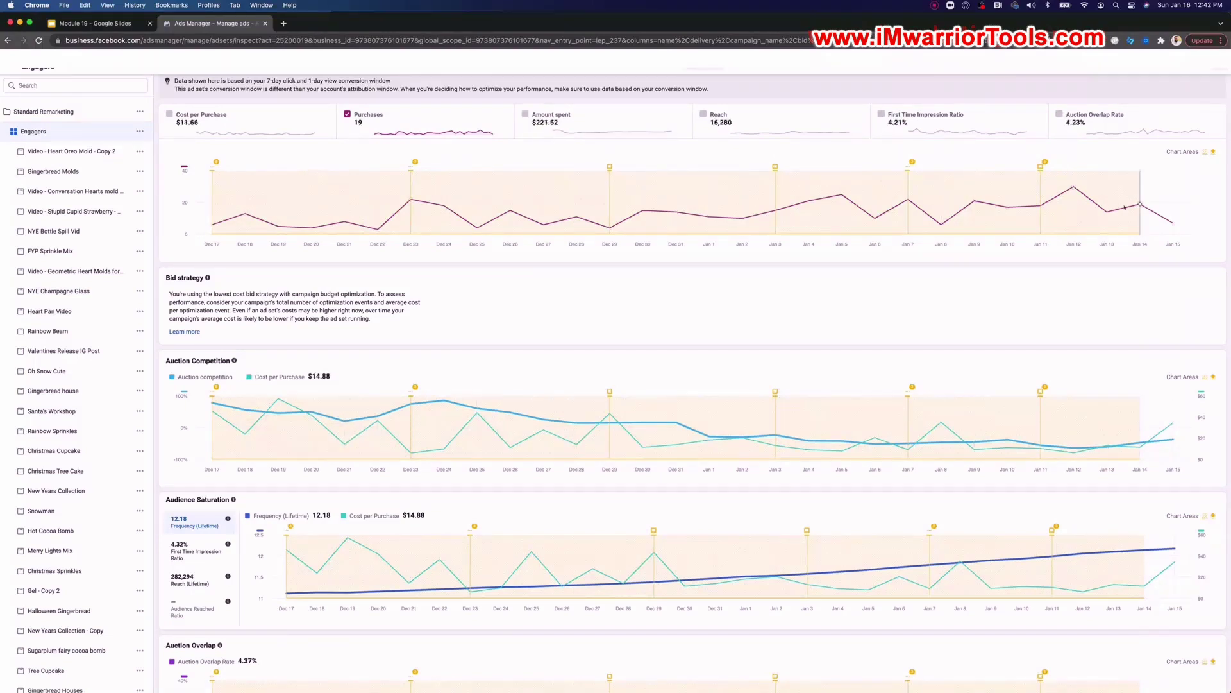
Compare the Engagers ad set's Purchases with First Time Impression Ratio, and plot Amount spent alongside Purchases instead
click(931, 127)
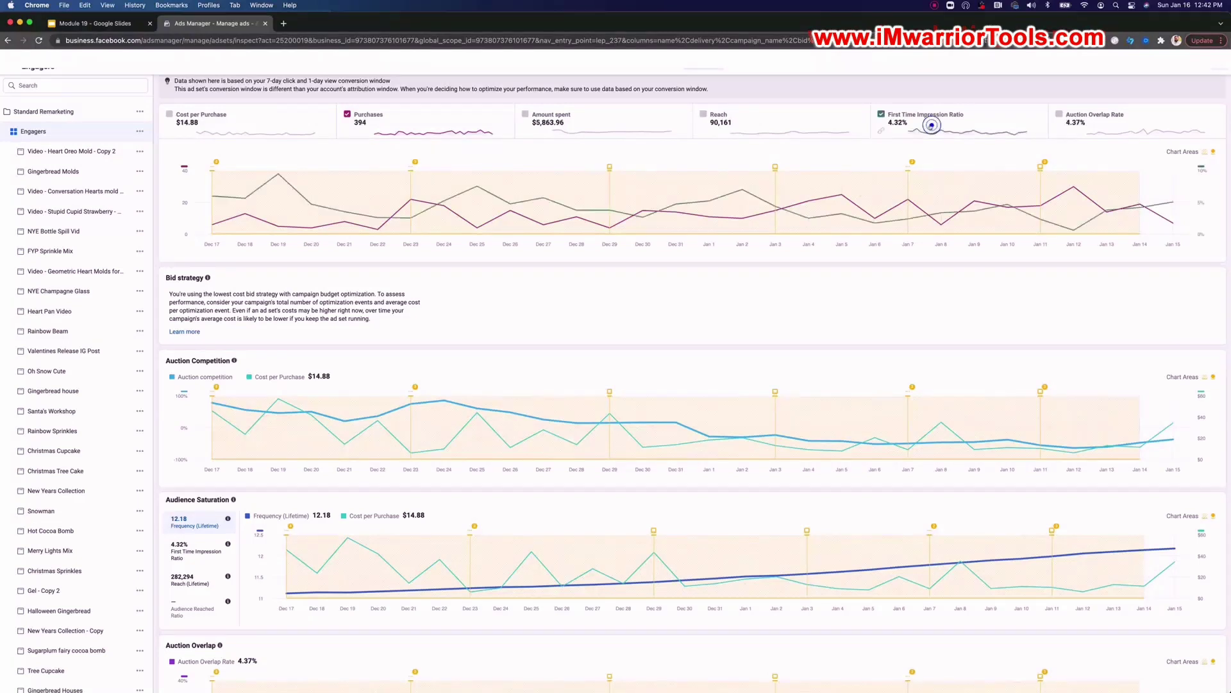
click(930, 126)
click(932, 122)
click(934, 120)
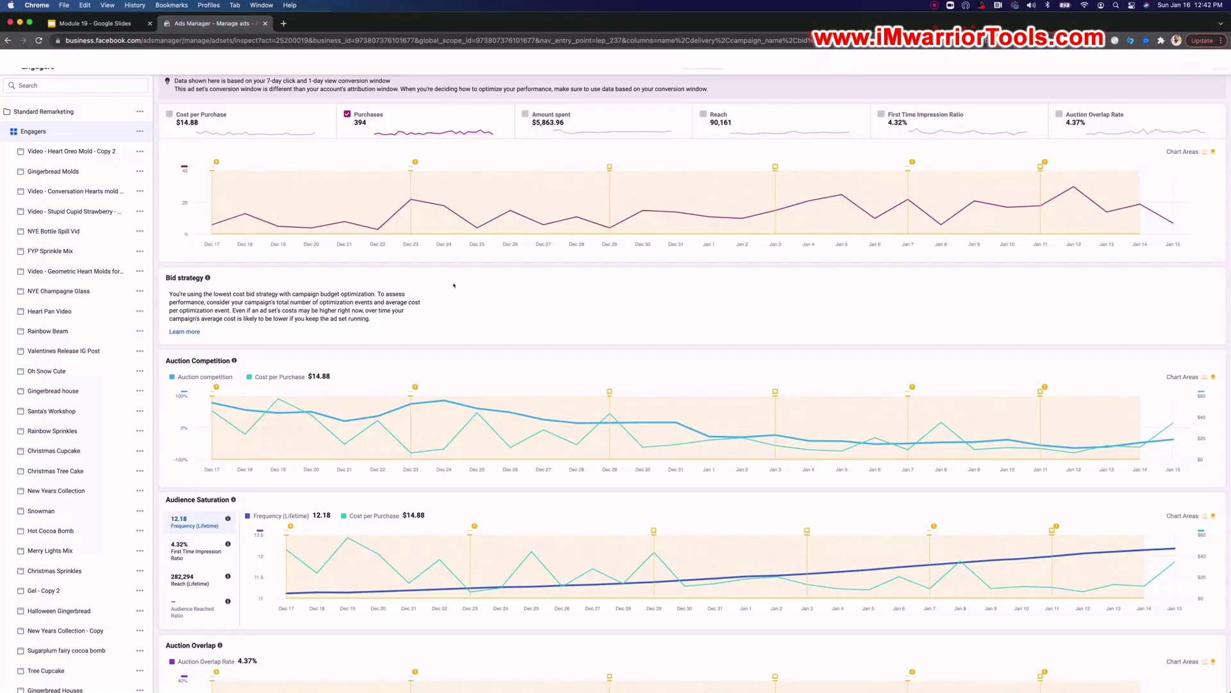
click(550, 121)
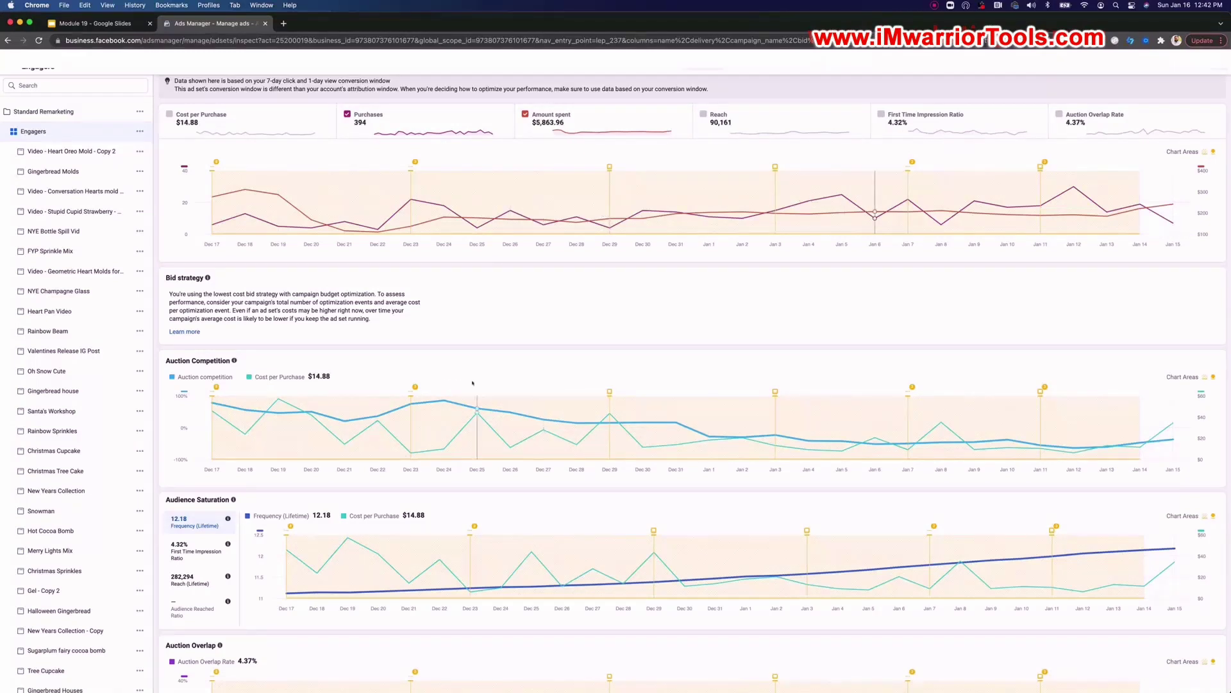
scroll(486, 344, up, 1)
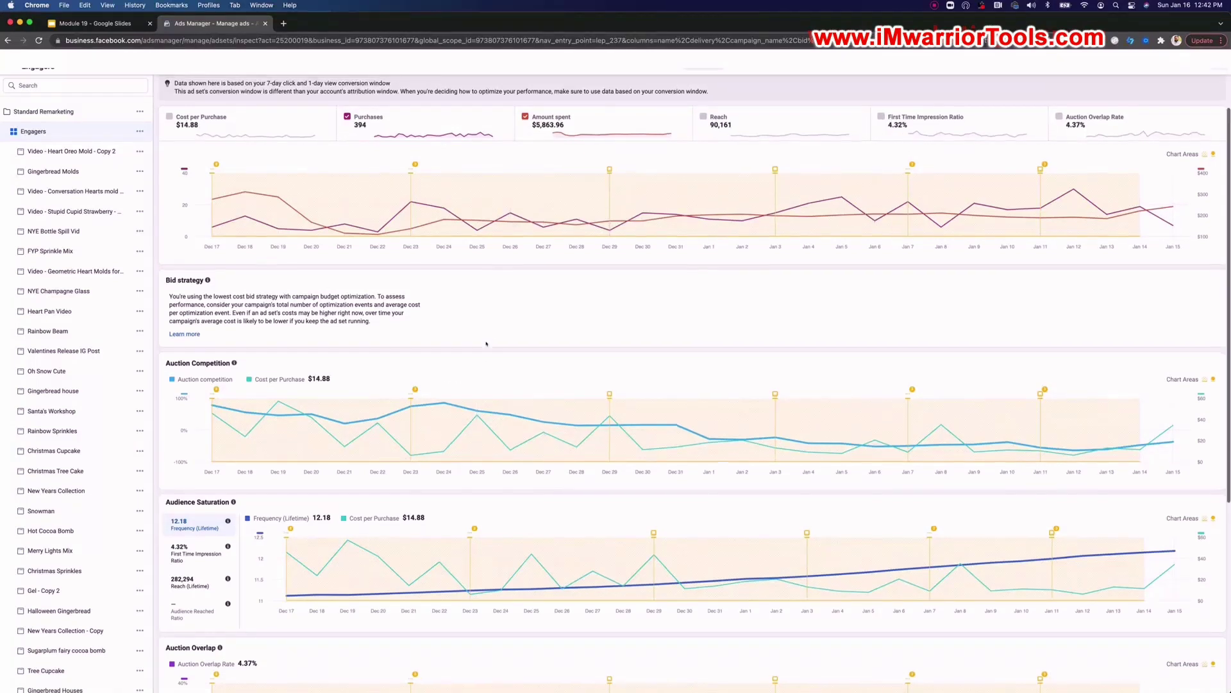
Close the Engagers ad set's inspection view, and view the ATC - 30 Days ad set's performance charts before returning to the ad set list
click(11, 66)
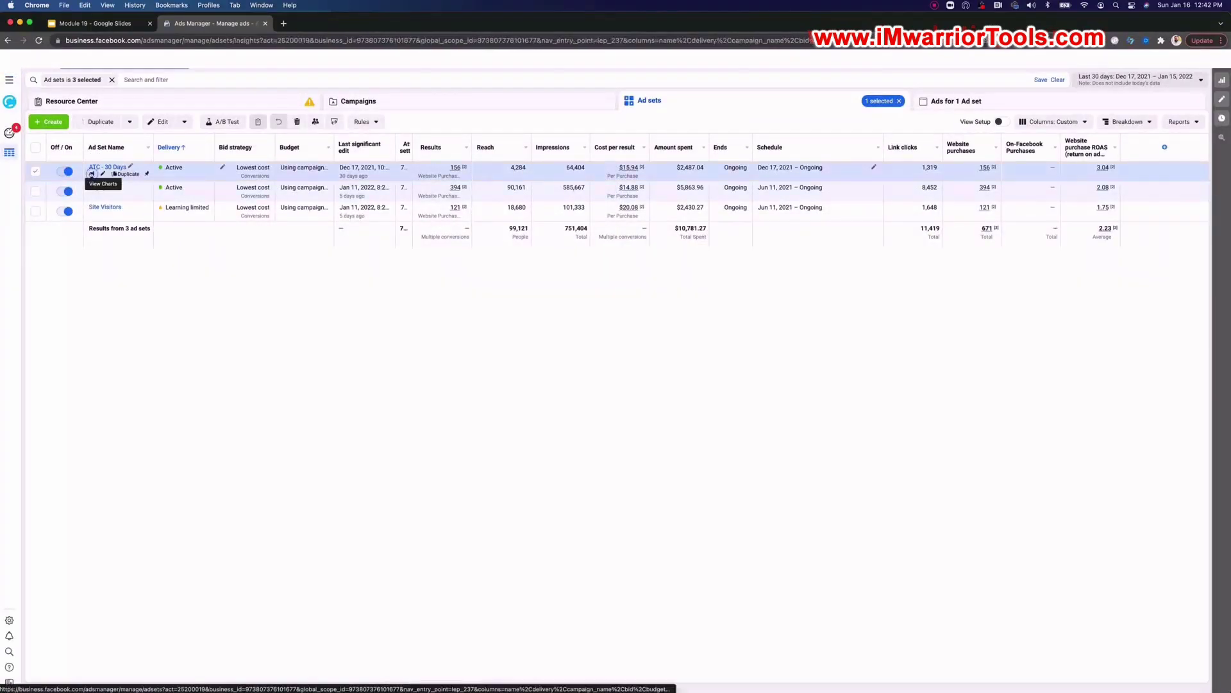
click(92, 174)
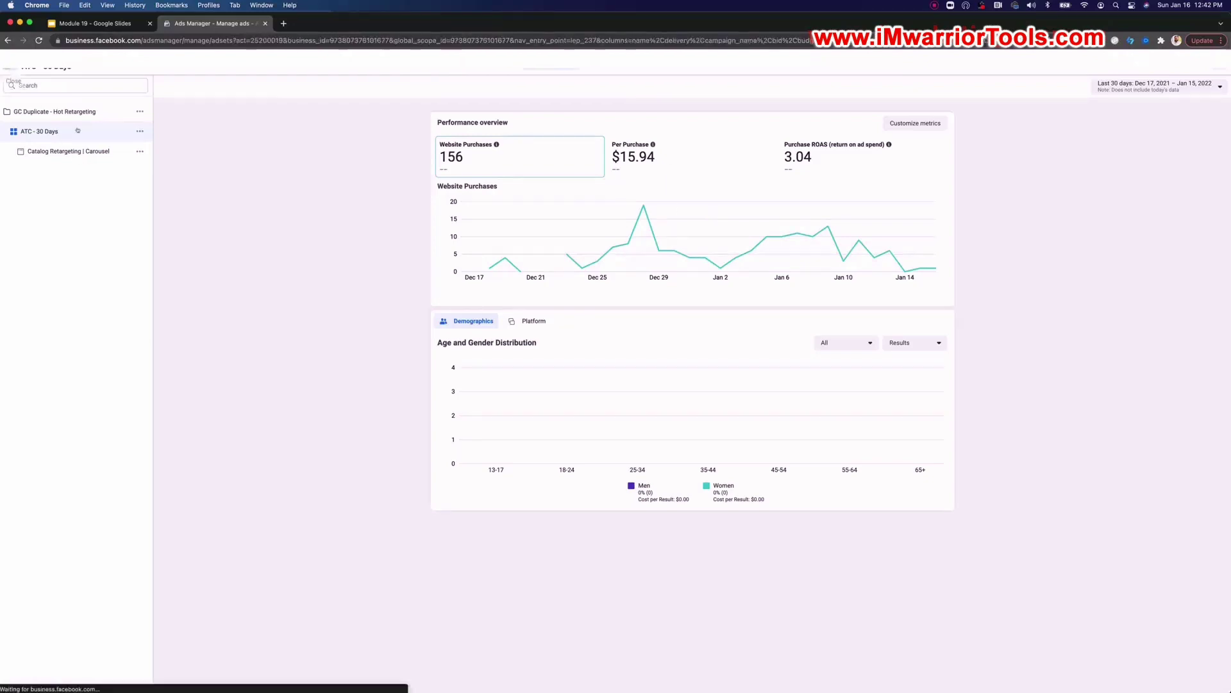
click(11, 66)
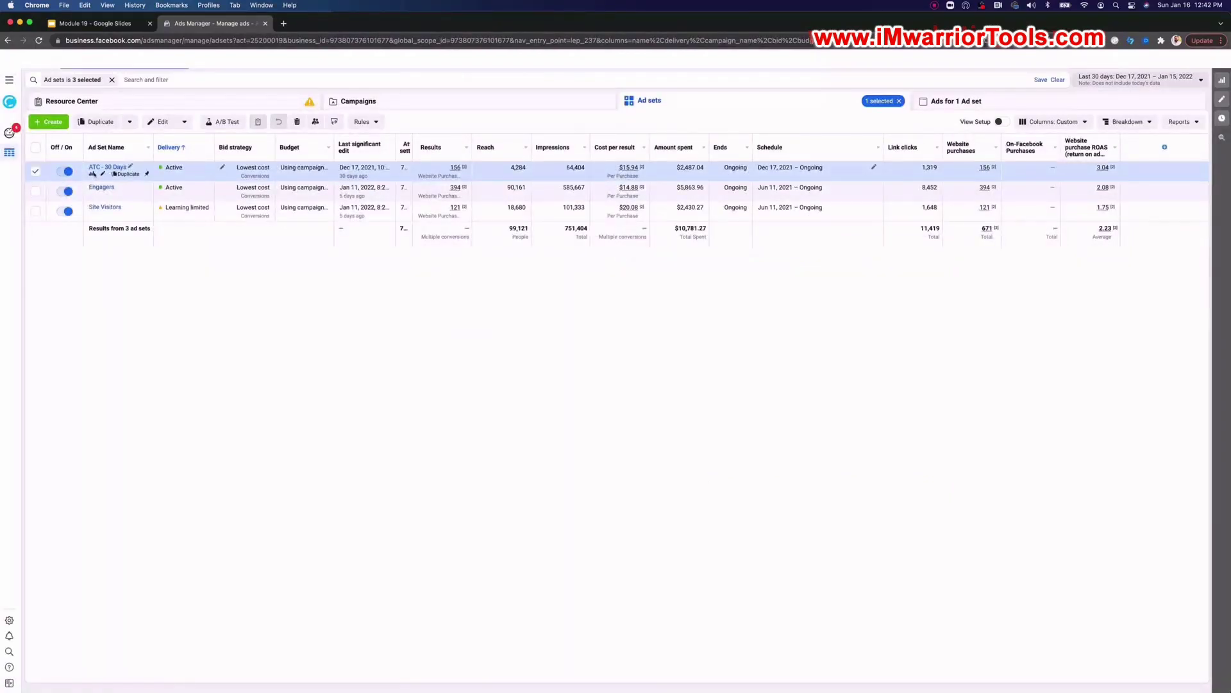
Inspect the Site Visitors ad set, plot Amount spent and Purchases alongside Cost per Purchase, and briefly compare them with Auction Overlap Rate
click(92, 214)
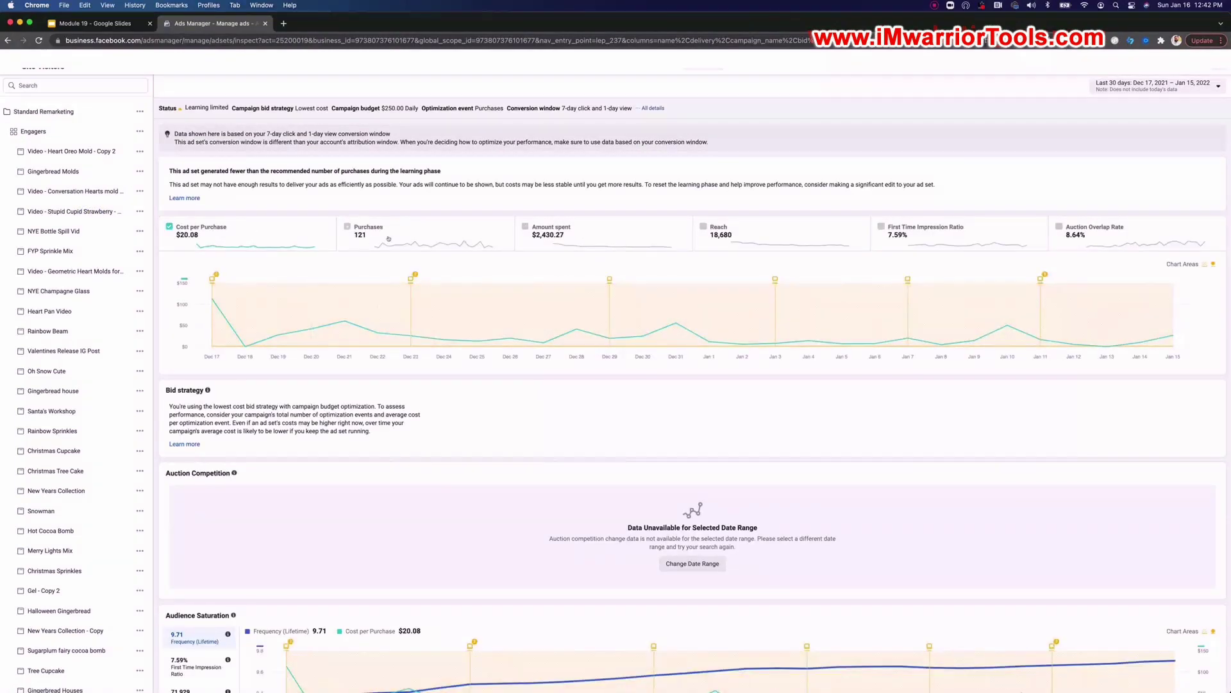
click(612, 241)
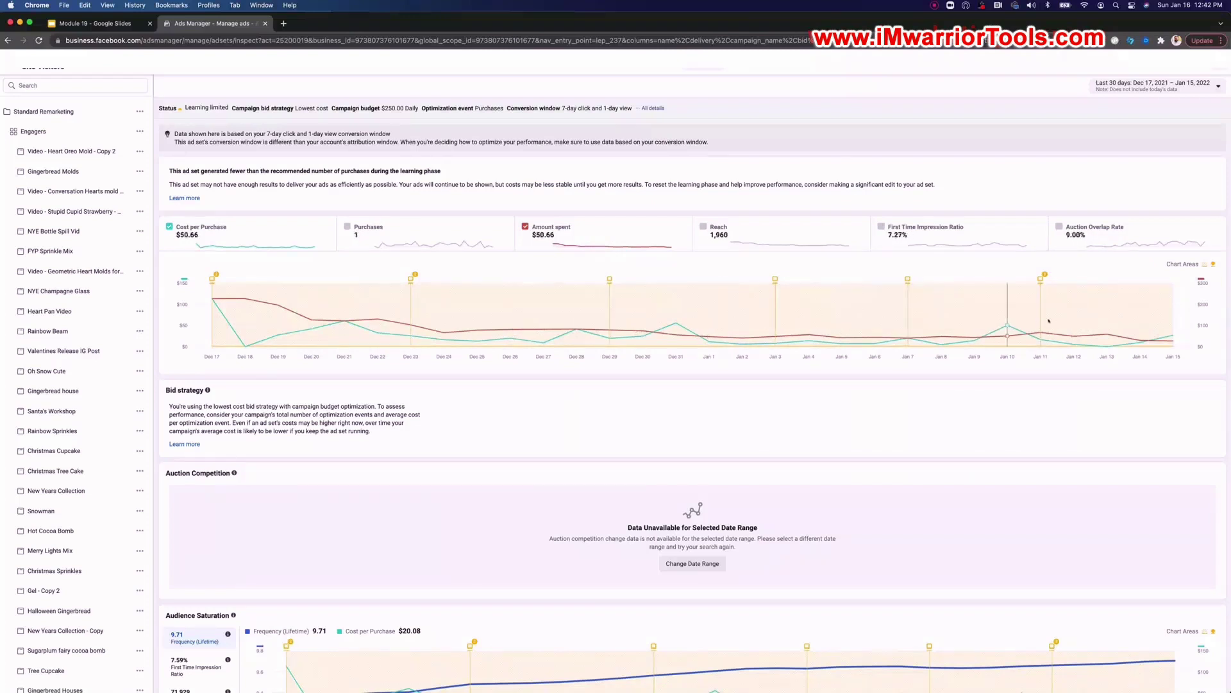
click(388, 237)
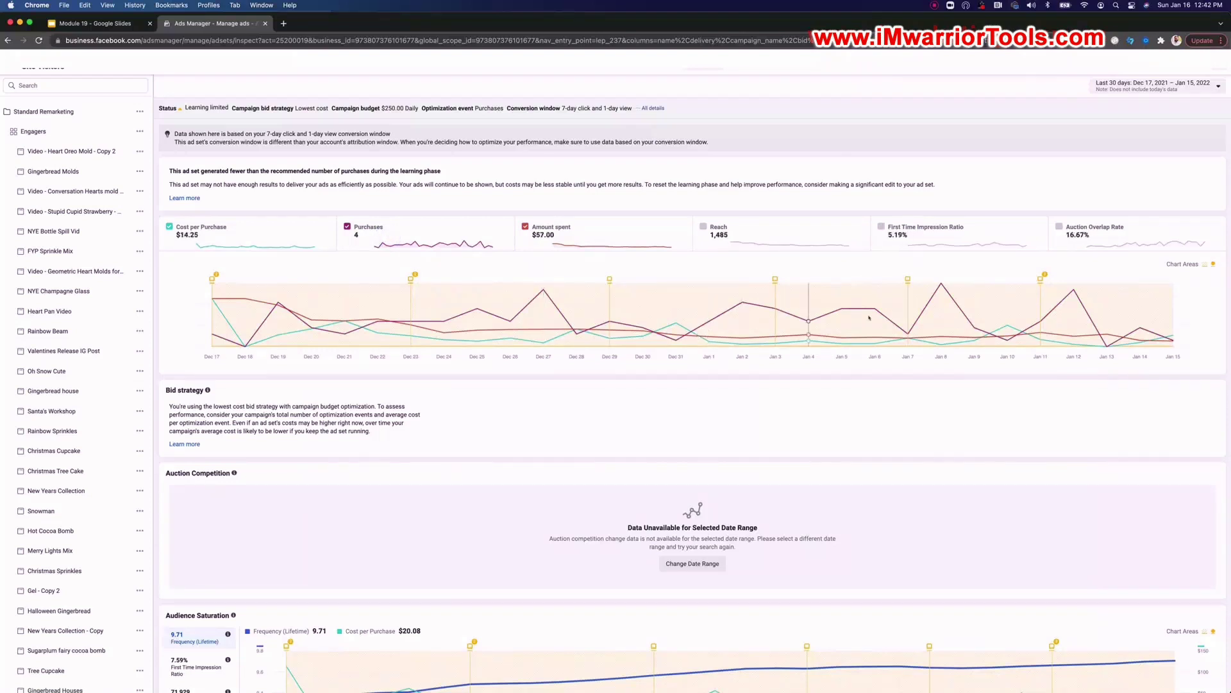
click(1094, 232)
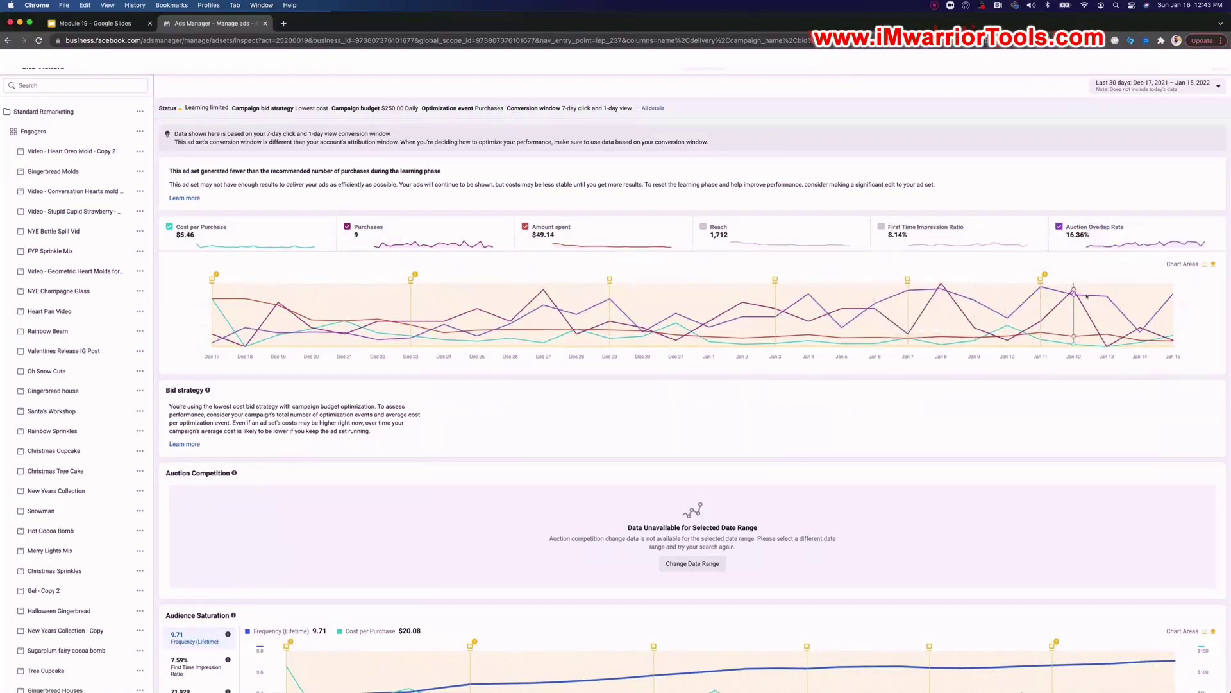
click(1097, 229)
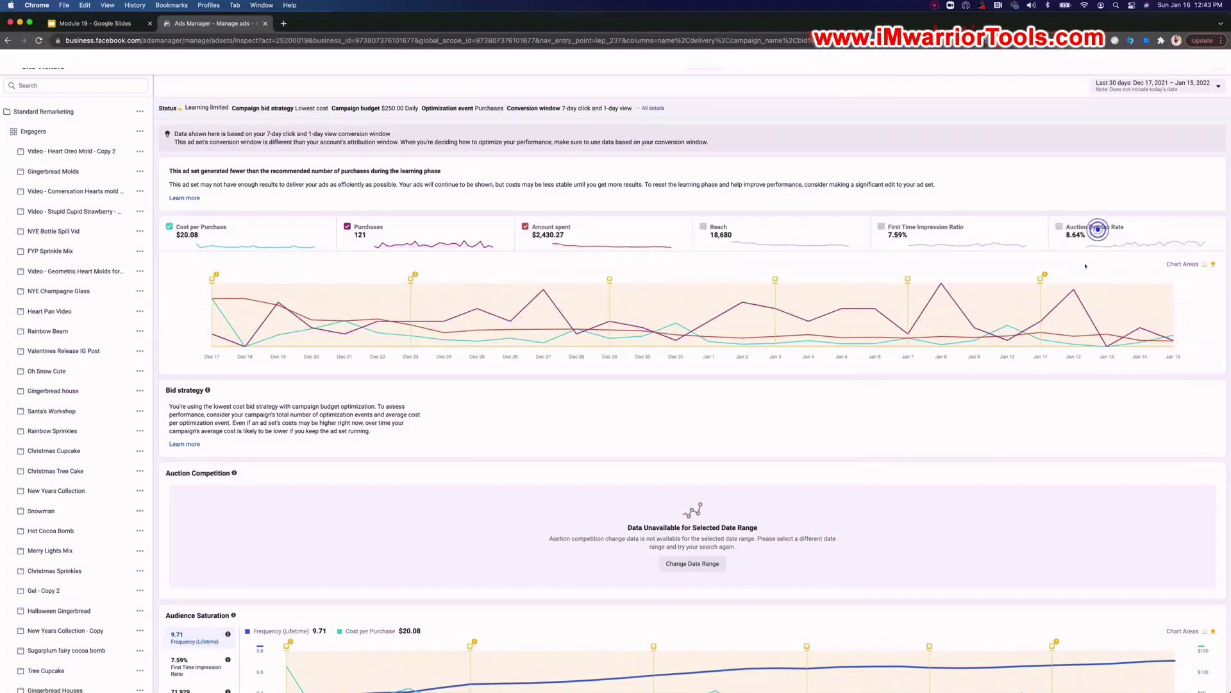
Examine the Site Visitors ad set's audience saturation and auction overlap against its purchase trend, and close the inspection view
scroll(1086, 266, down, 5)
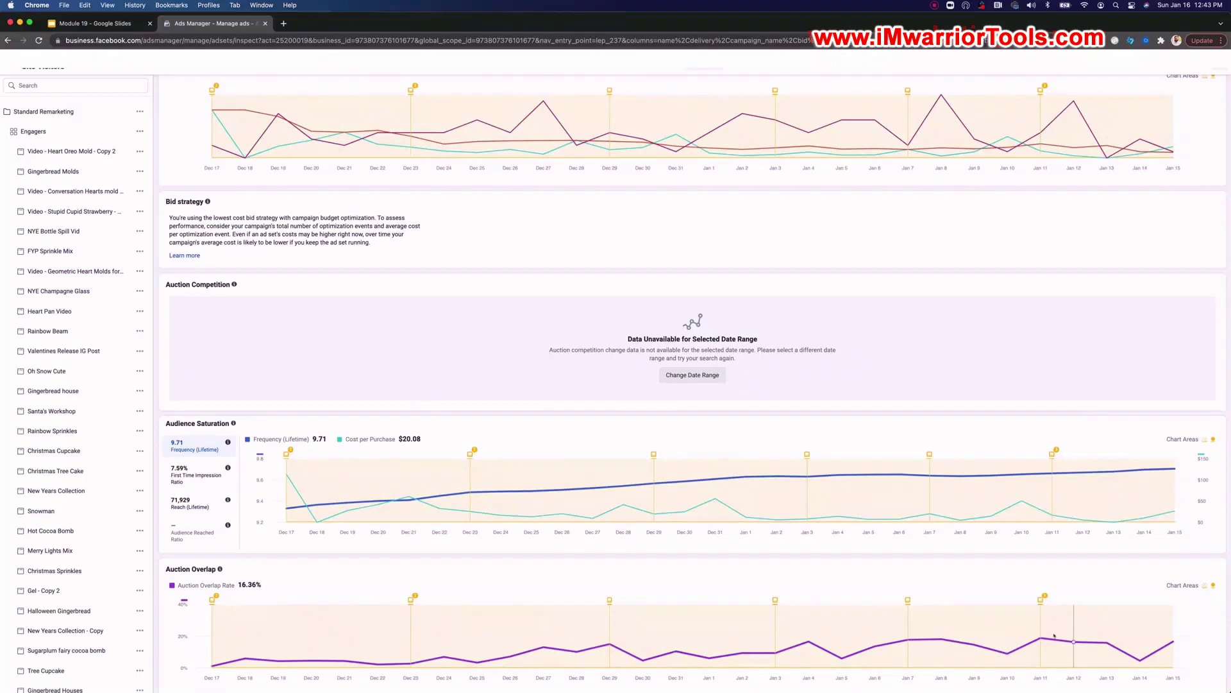
scroll(1054, 635, up, 3)
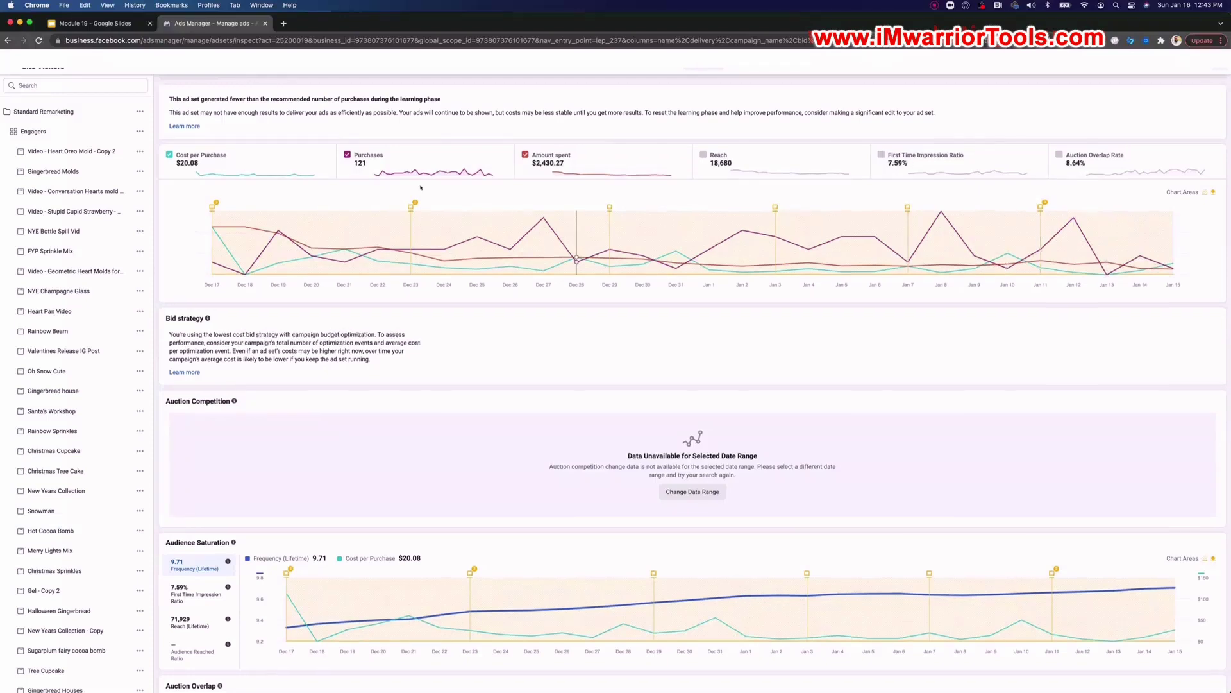
scroll(385, 150, up, 1)
scroll(385, 150, up, 3)
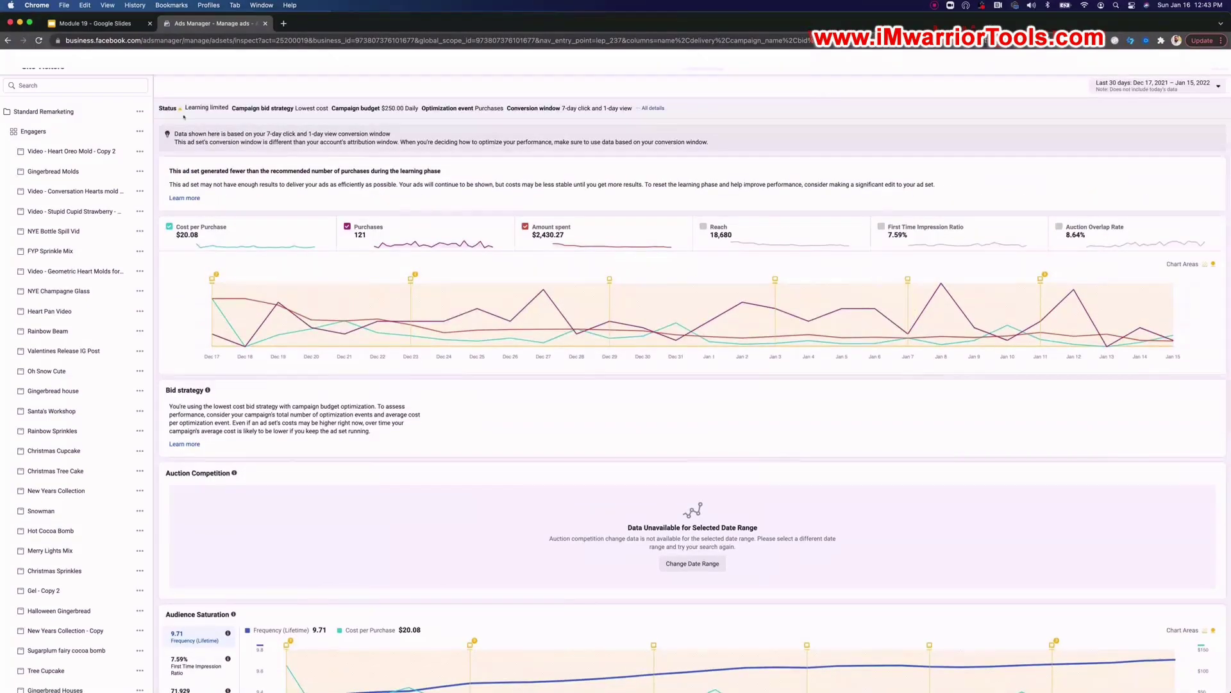
click(11, 64)
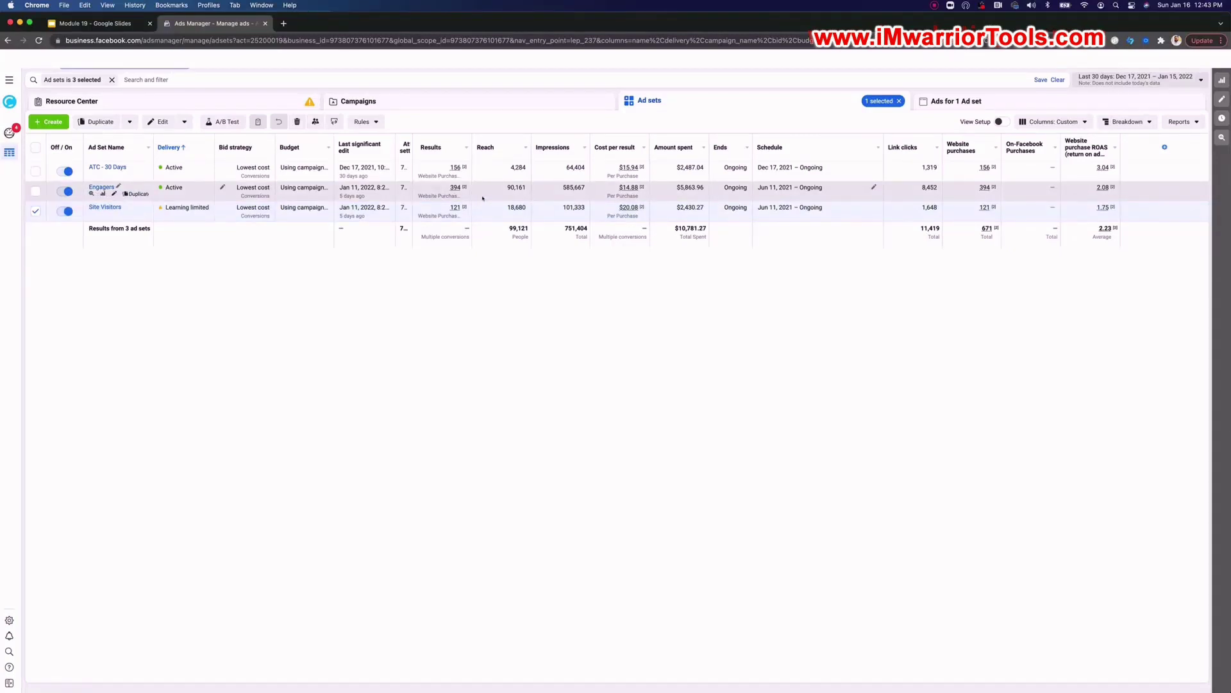
Switch to the Module 19 presentation in Google Slides and view the slide on combating decreased first time impressions and the closing Module 19 summary
click(96, 23)
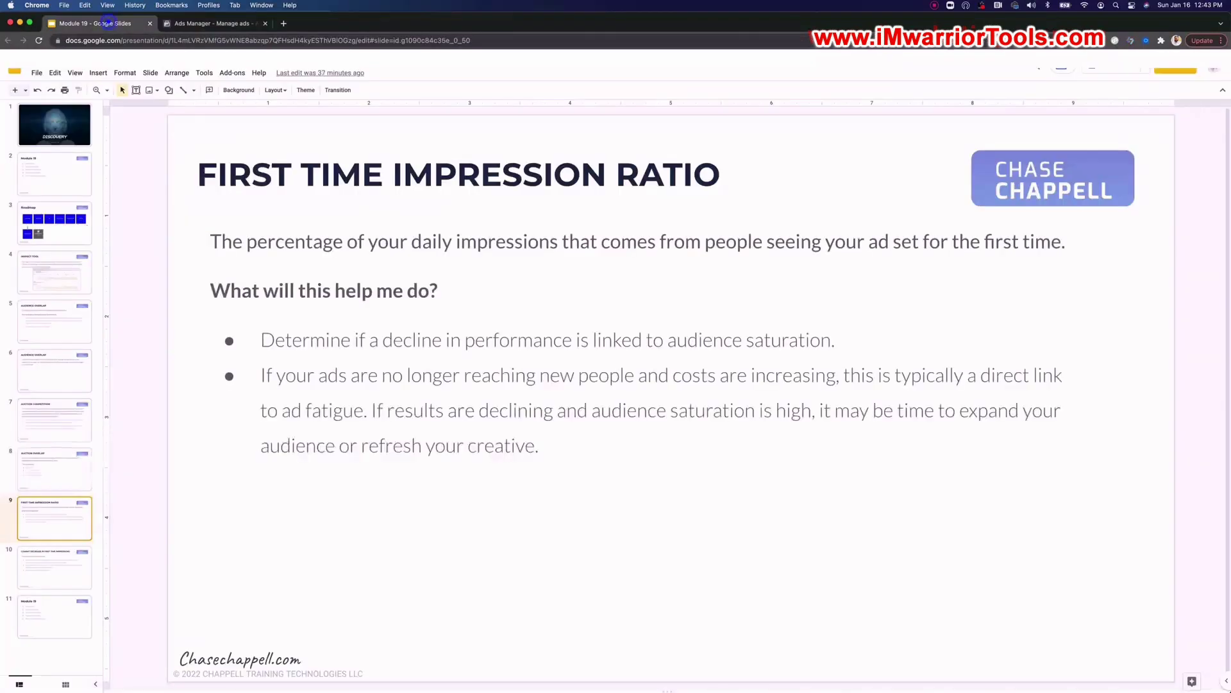
click(46, 571)
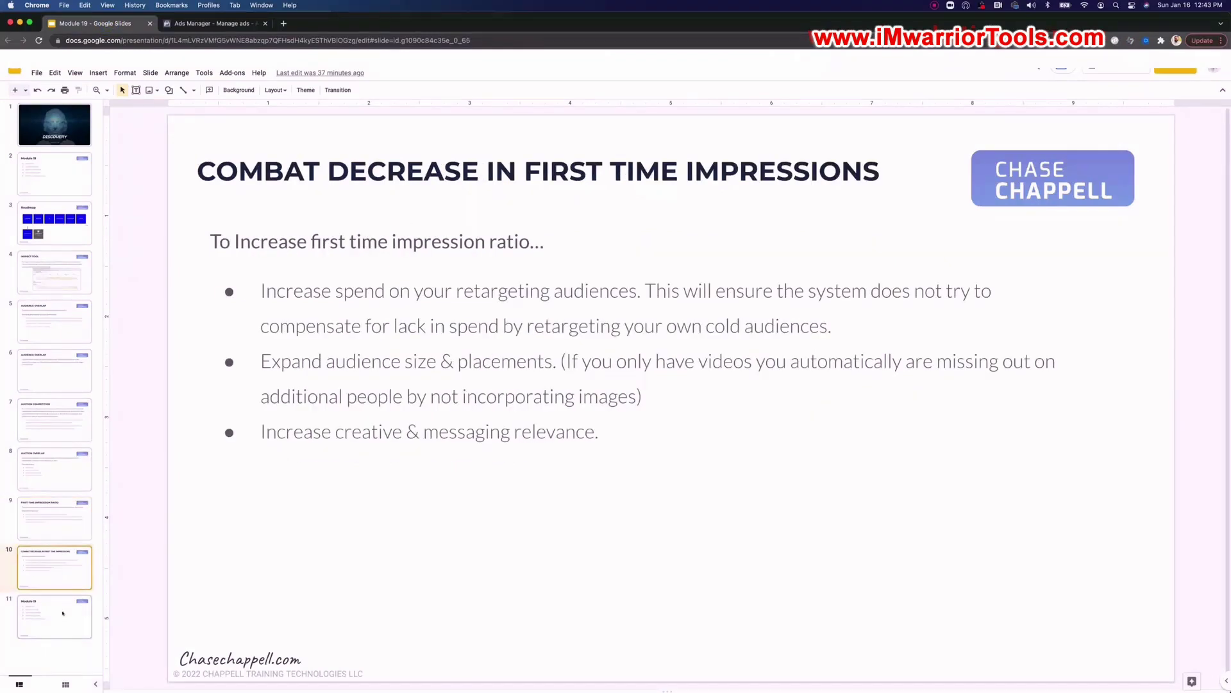
click(63, 614)
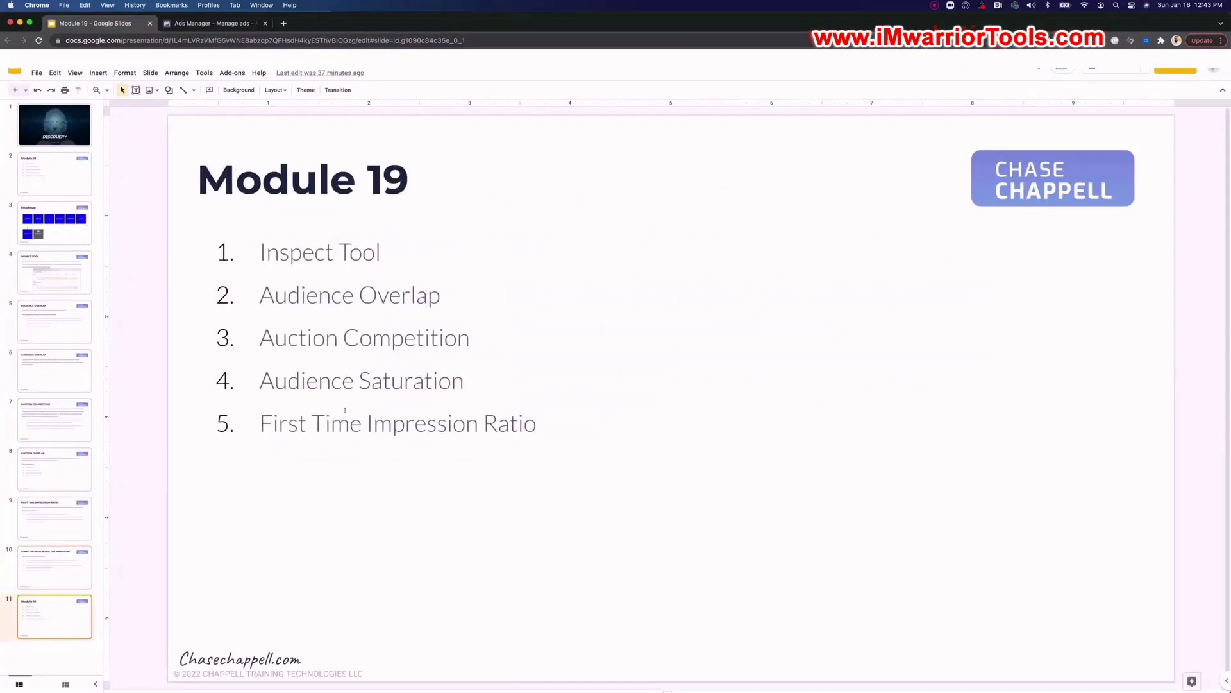